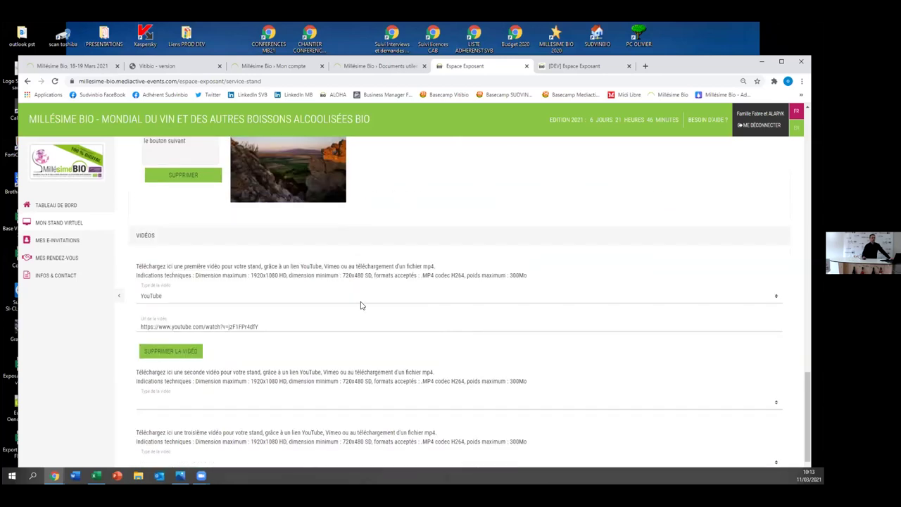
# Review the available video types for the stand's first video
pyautogui.click(161, 299)
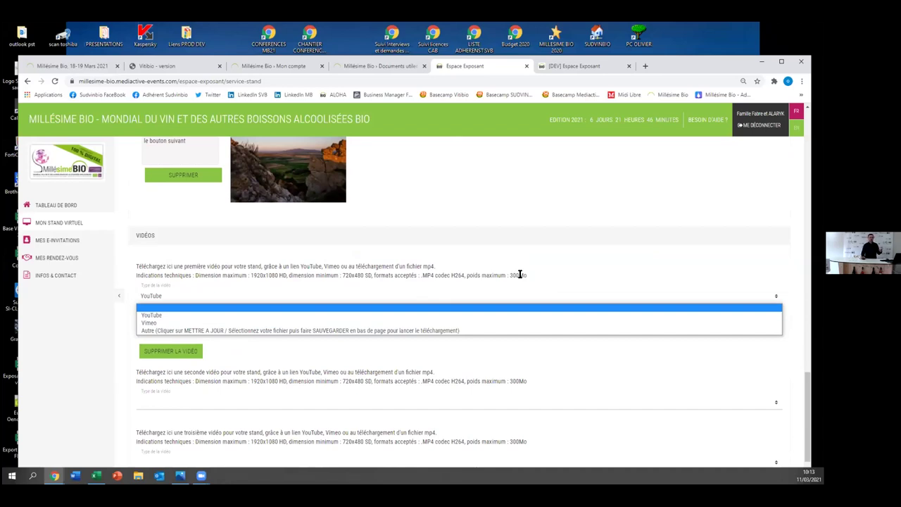
pyautogui.click(496, 278)
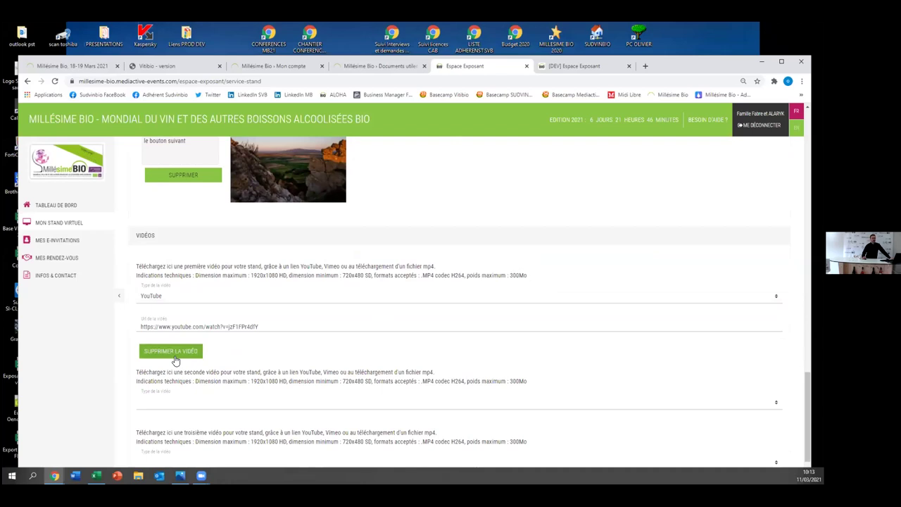
pyautogui.scroll(-3, 323, 330)
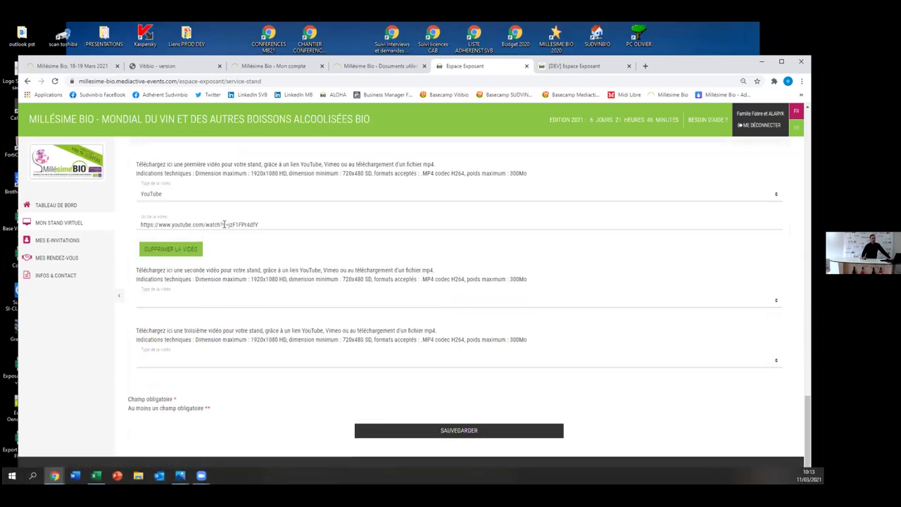
# Set the second video's type to "Autre" and try to attach the MP4 file "Démo salon digital" from the Bureau folder
pyautogui.click(169, 305)
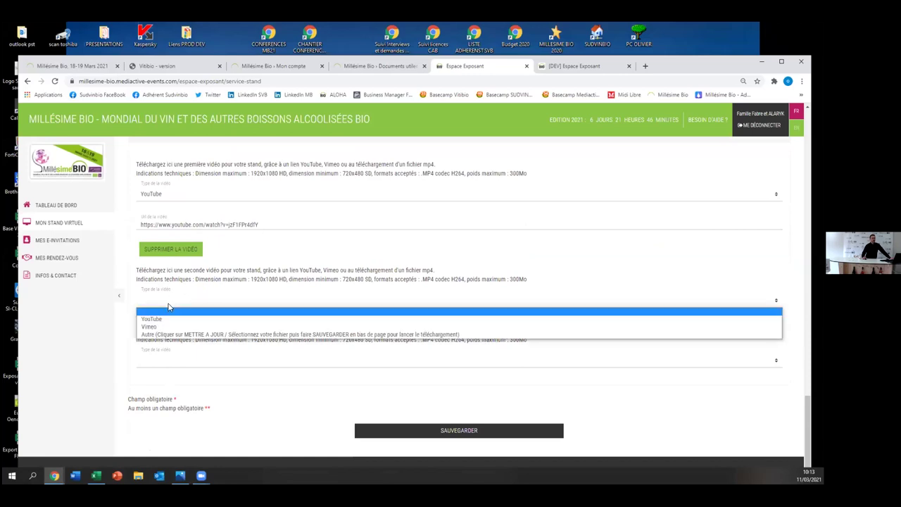
pyautogui.click(170, 335)
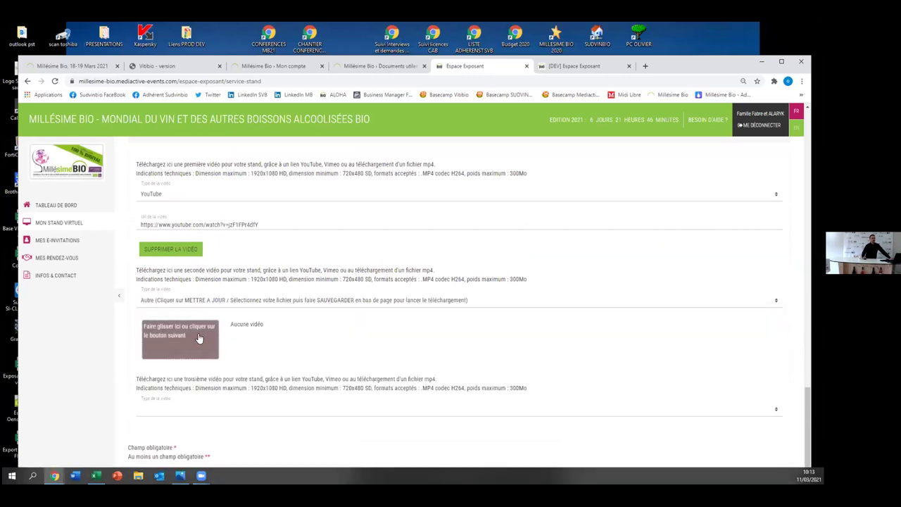
pyautogui.click(197, 332)
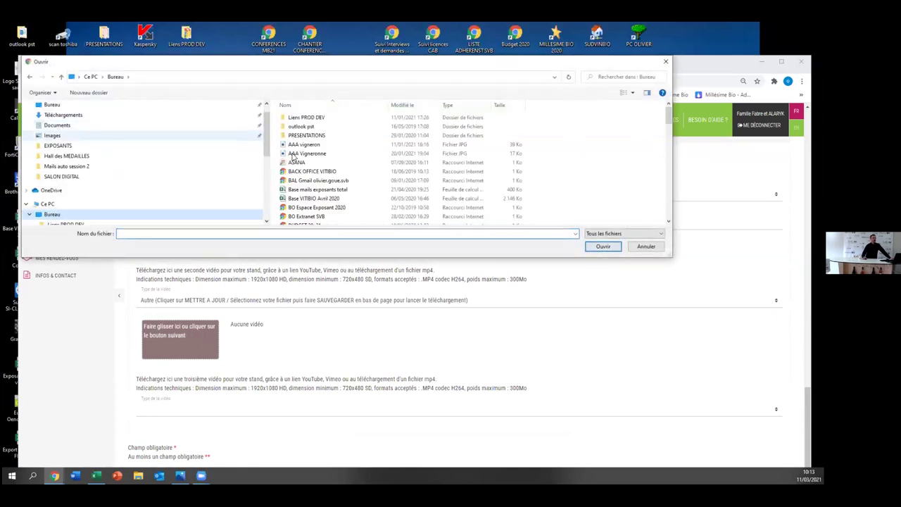
pyautogui.scroll(-4, 359, 183)
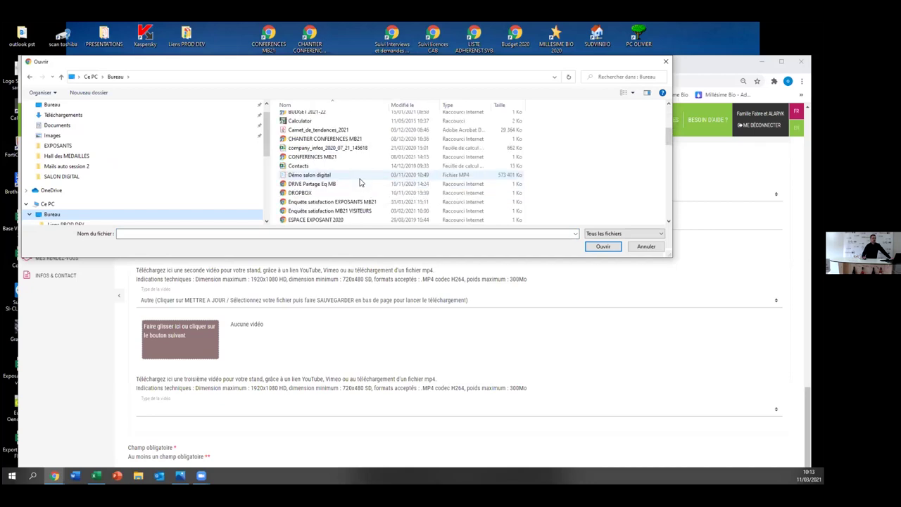
pyautogui.scroll(-3, 363, 177)
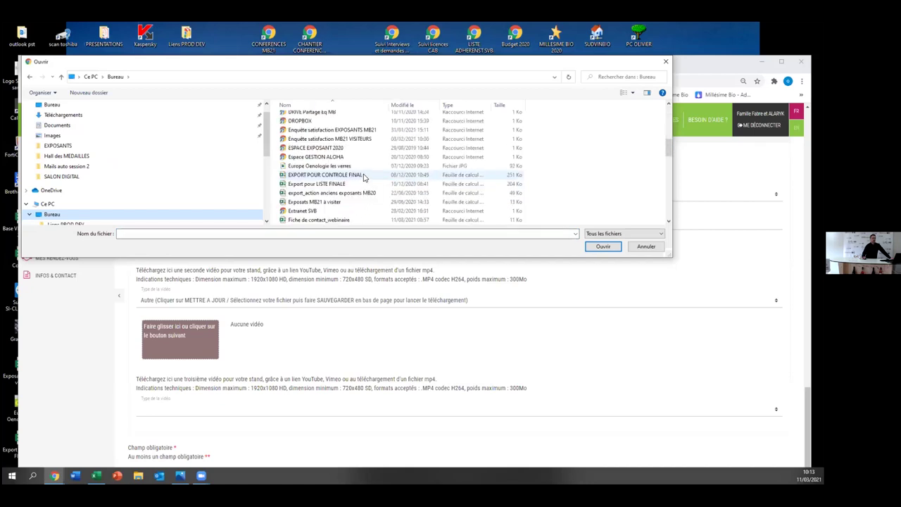
pyautogui.scroll(-3, 364, 178)
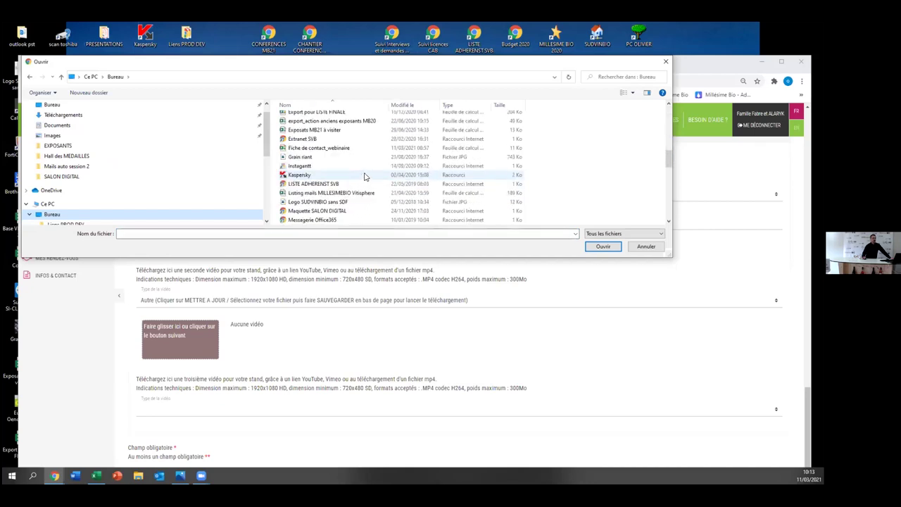
pyautogui.scroll(-3, 369, 176)
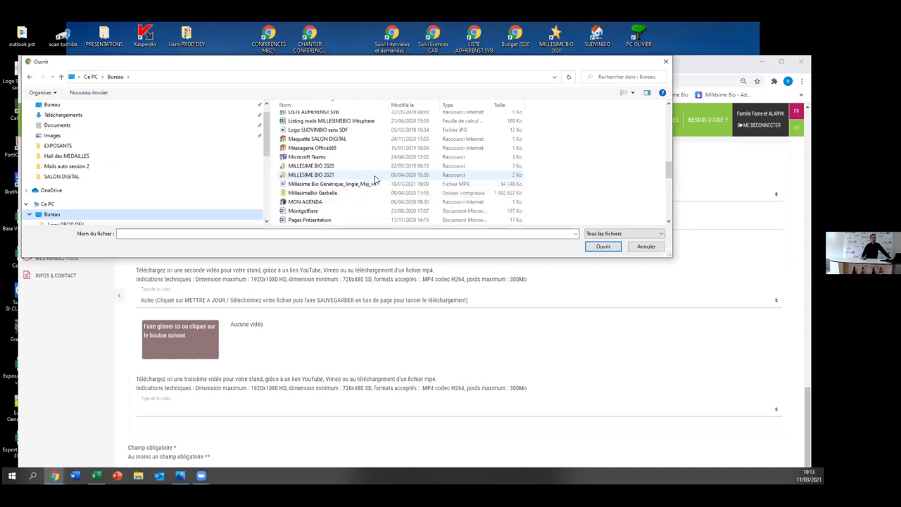
pyautogui.scroll(-3, 377, 179)
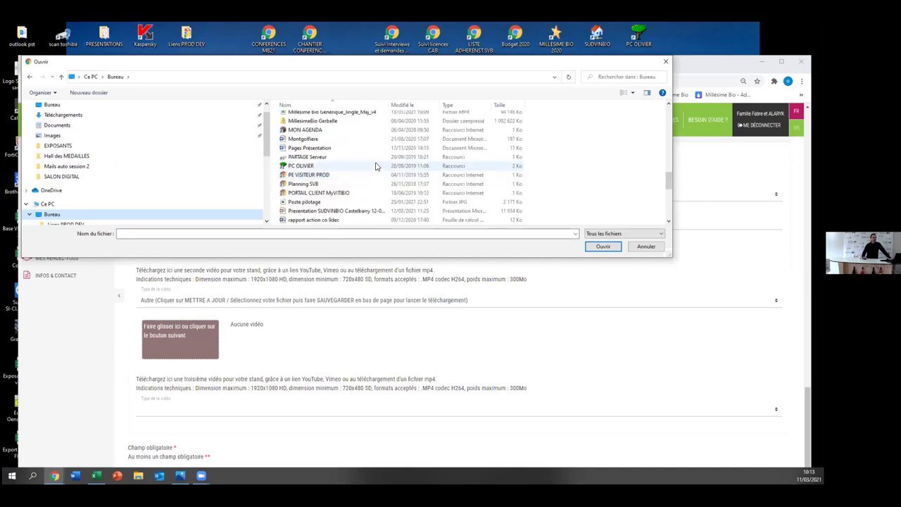
pyautogui.scroll(-3, 376, 166)
pyautogui.scroll(-3, 377, 165)
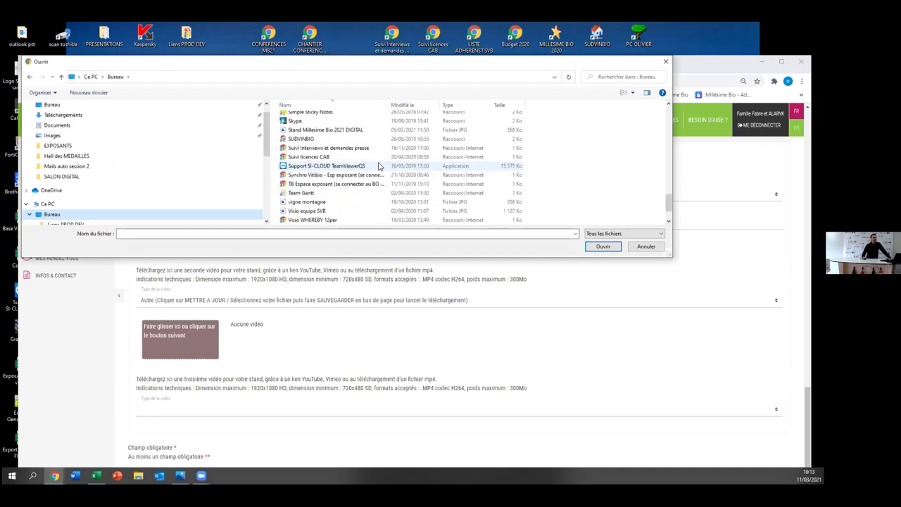
pyautogui.scroll(-1, 384, 171)
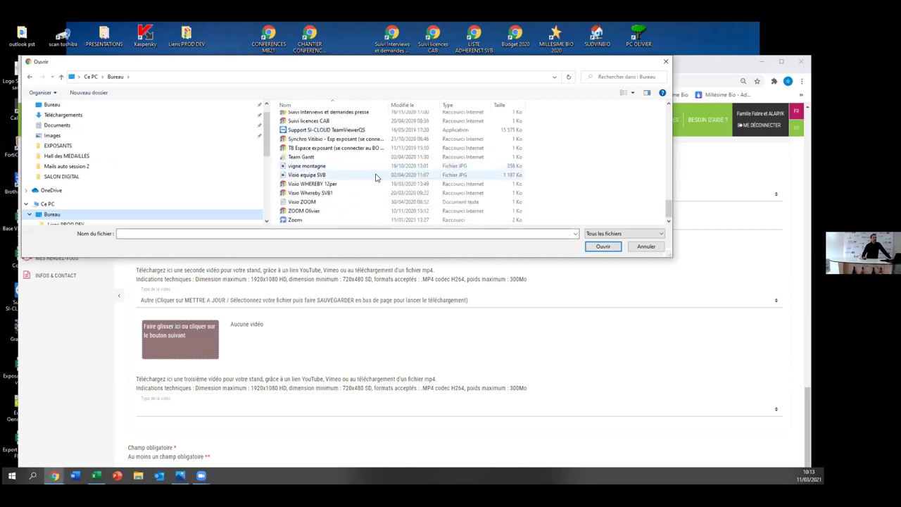
pyautogui.scroll(15, 376, 176)
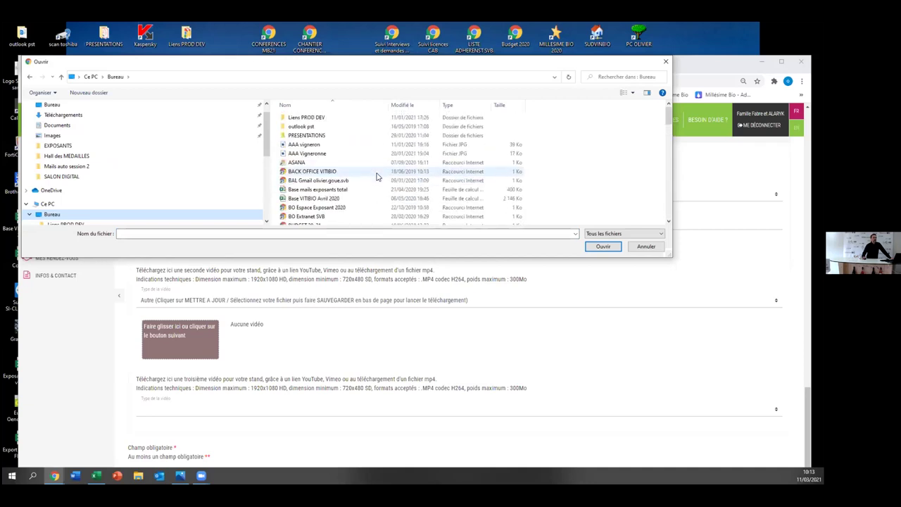
pyautogui.scroll(-2, 378, 175)
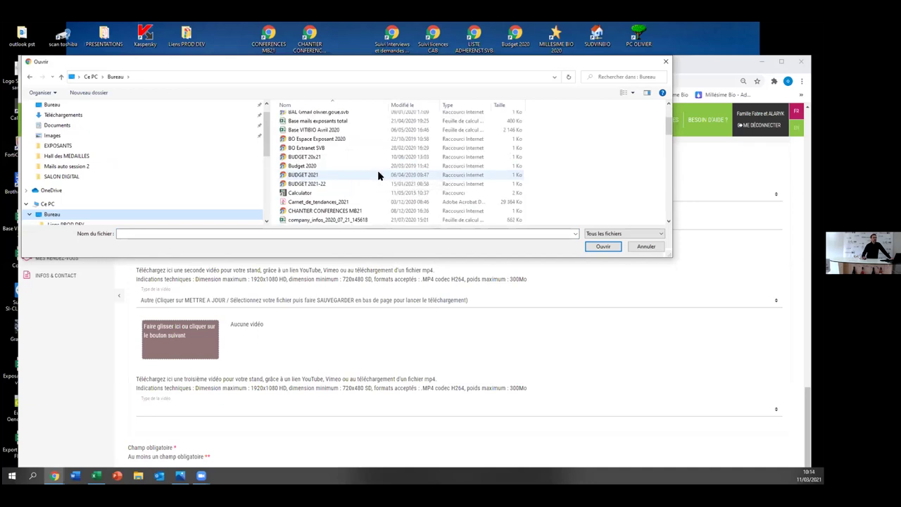
pyautogui.scroll(-3, 379, 176)
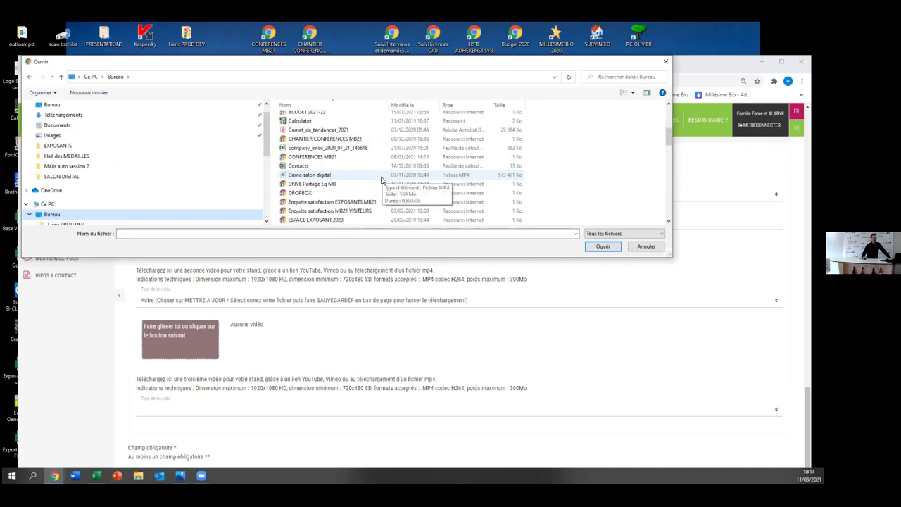
pyautogui.doubleClick(338, 177)
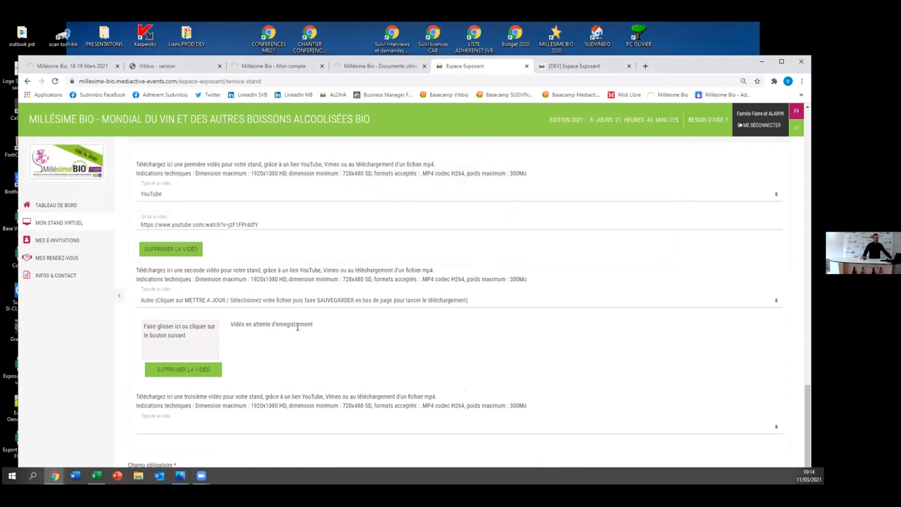
# Examine the general information form's video, illustration and logo sections, including their file requirements and the second video's upload status
pyautogui.scroll(5, 322, 320)
pyautogui.scroll(-8, 412, 325)
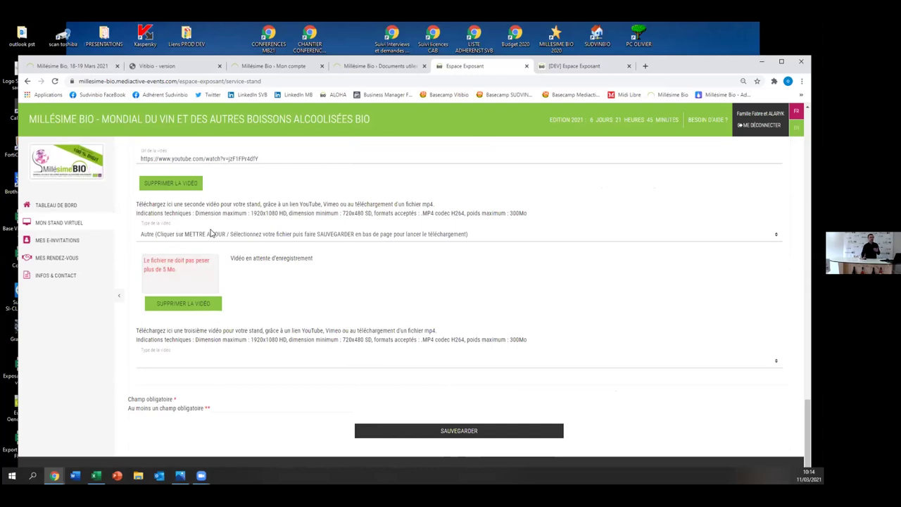
pyautogui.scroll(2, 210, 233)
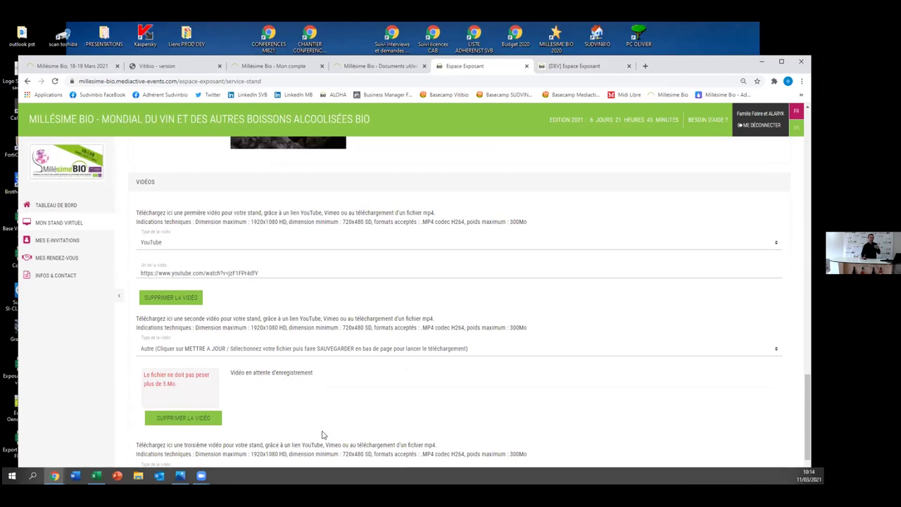
pyautogui.scroll(-2, 322, 433)
pyautogui.scroll(10, 434, 418)
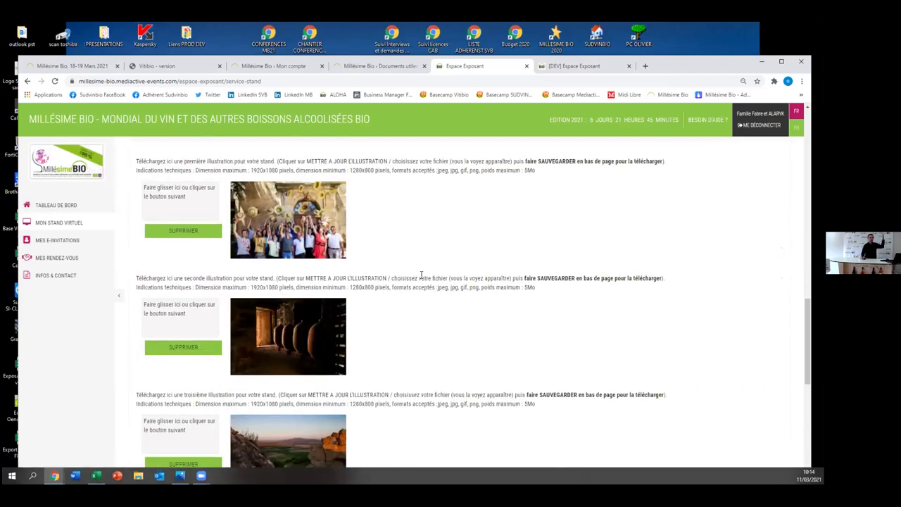
pyautogui.scroll(5, 433, 281)
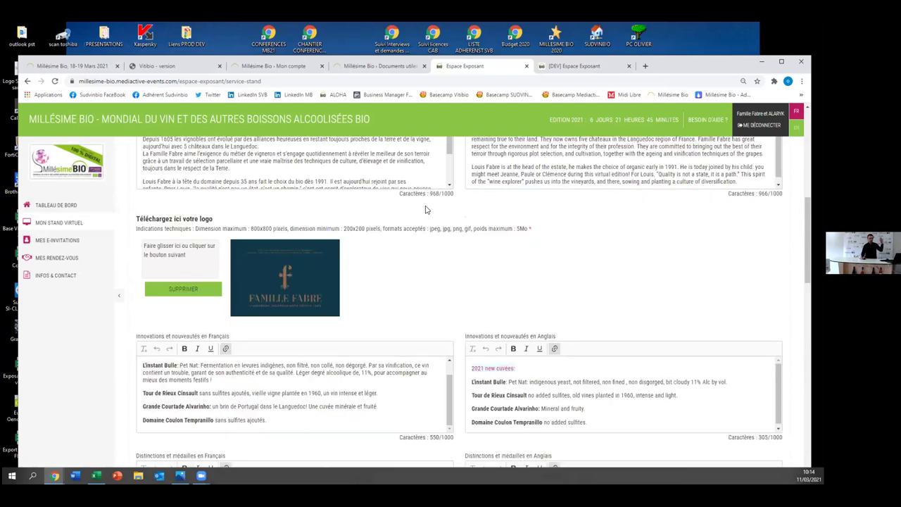
pyautogui.scroll(-15, 460, 312)
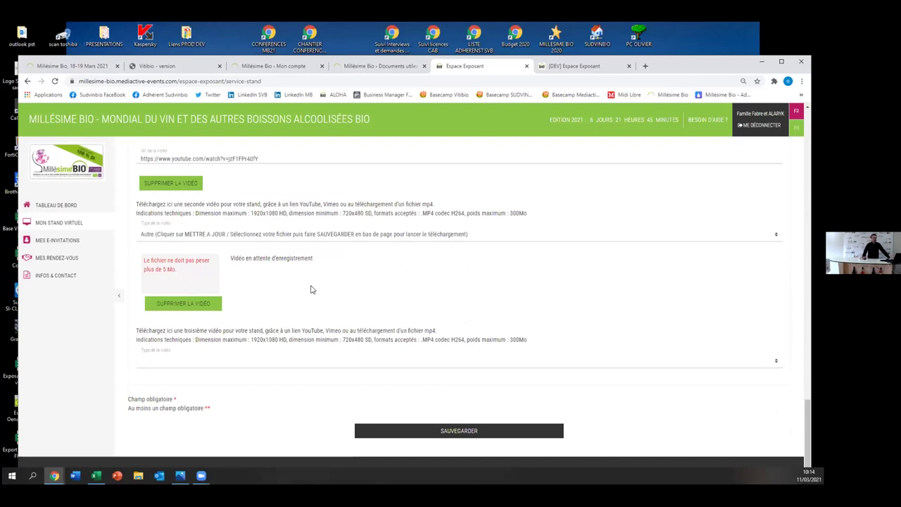
# Open the virtual stand's presented products section and view the list of registered products
pyautogui.scroll(15, 311, 290)
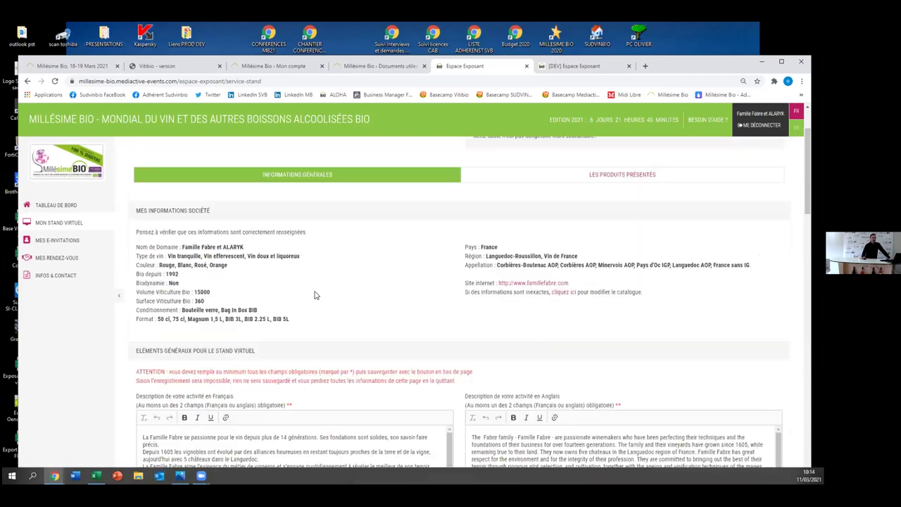
pyautogui.scroll(1, 493, 263)
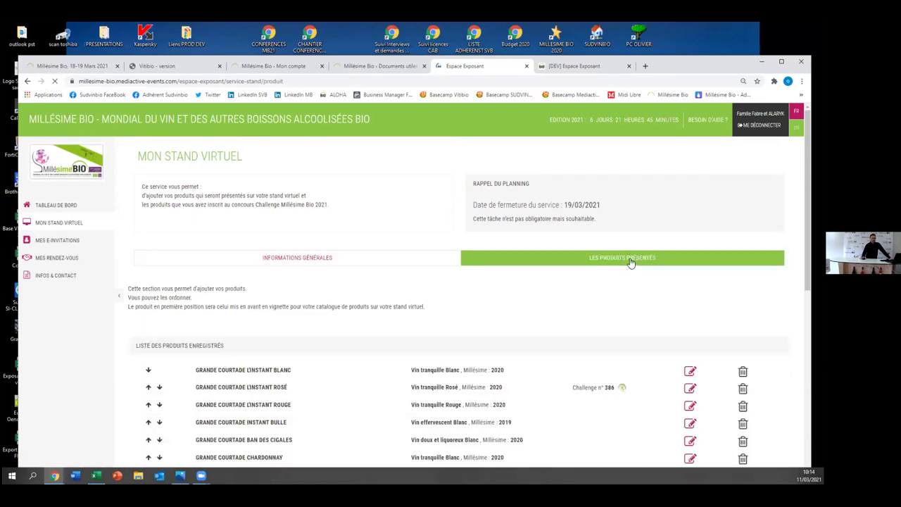
pyautogui.scroll(-2, 509, 295)
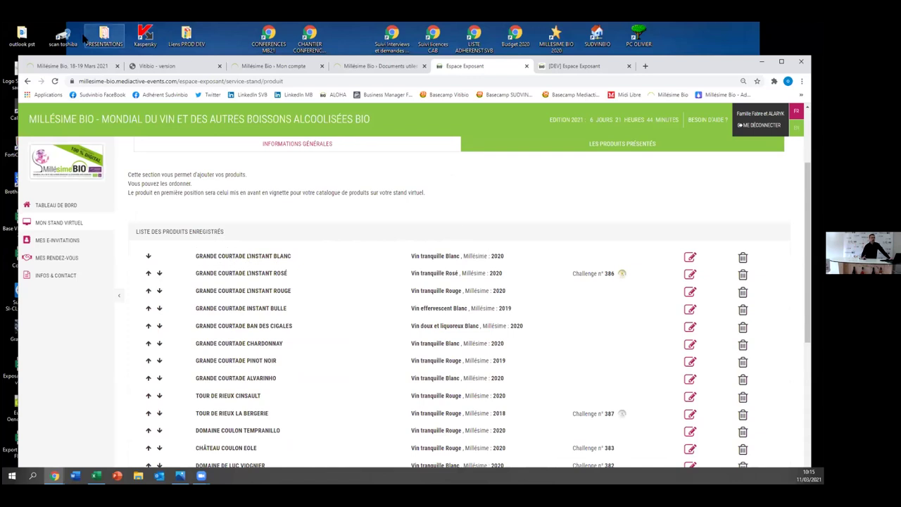
# Switch to the Millésime Bio digital show site and open its list of exhibitors
pyautogui.click(94, 67)
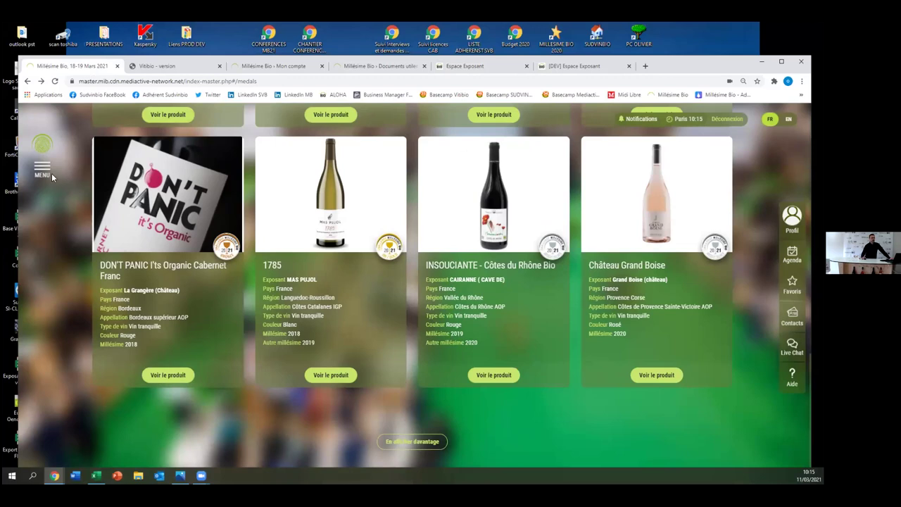
pyautogui.scroll(5, 176, 207)
pyautogui.scroll(5, 43, 174)
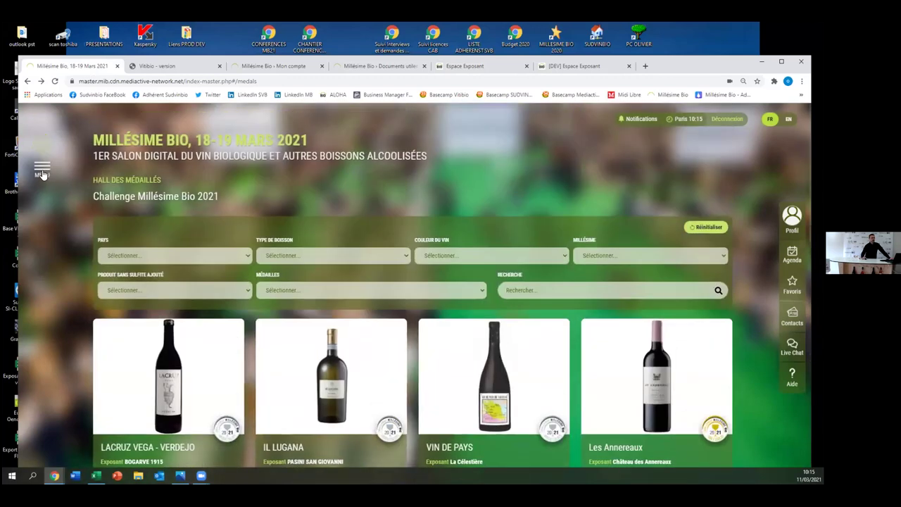
pyautogui.click(41, 169)
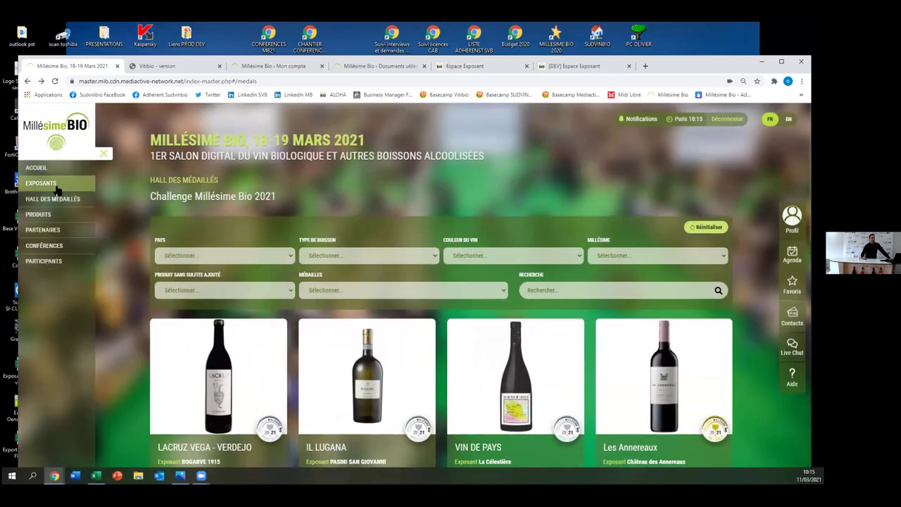
pyautogui.click(57, 185)
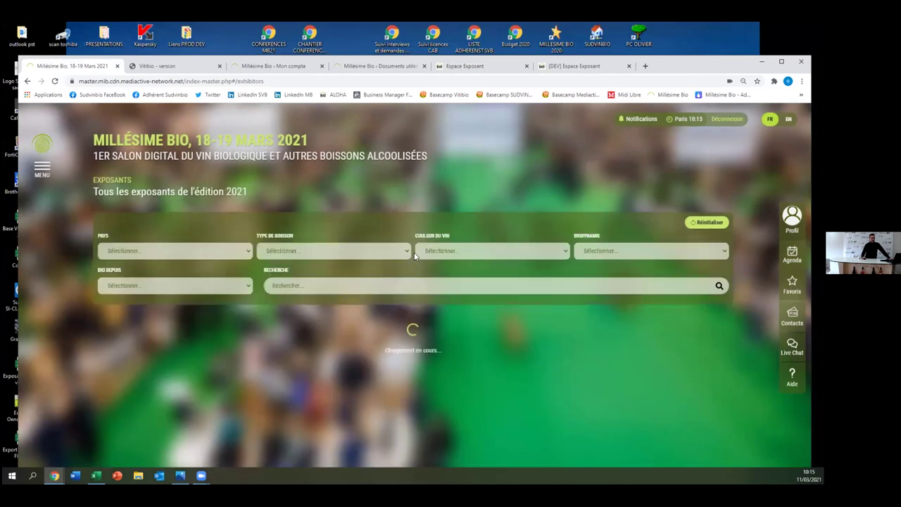
# Find the exhibitor Albet i Noya in the list and open its virtual stand
pyautogui.scroll(-2, 552, 337)
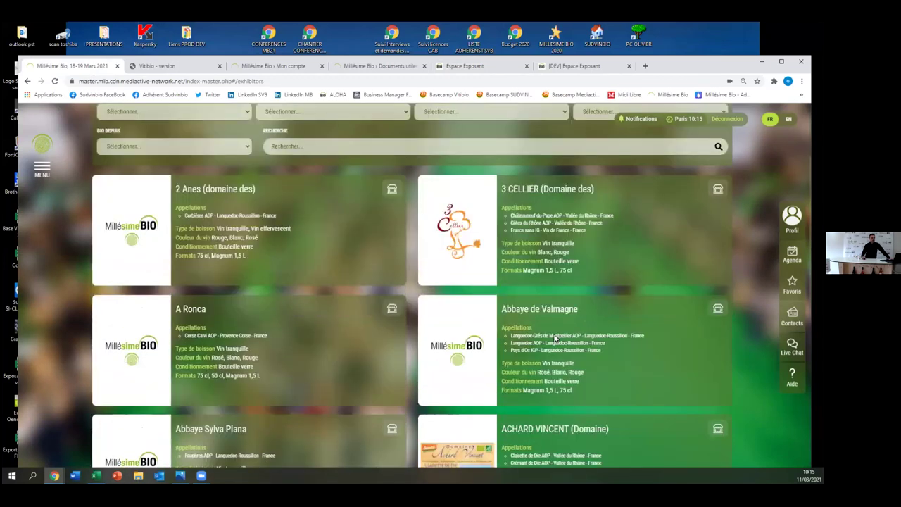
pyautogui.scroll(-3, 542, 341)
pyautogui.scroll(-3, 713, 354)
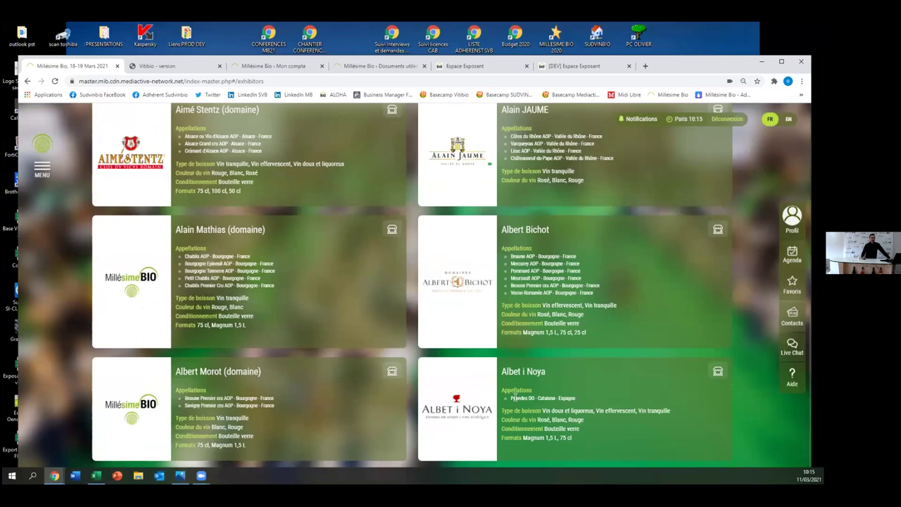
pyautogui.click(718, 371)
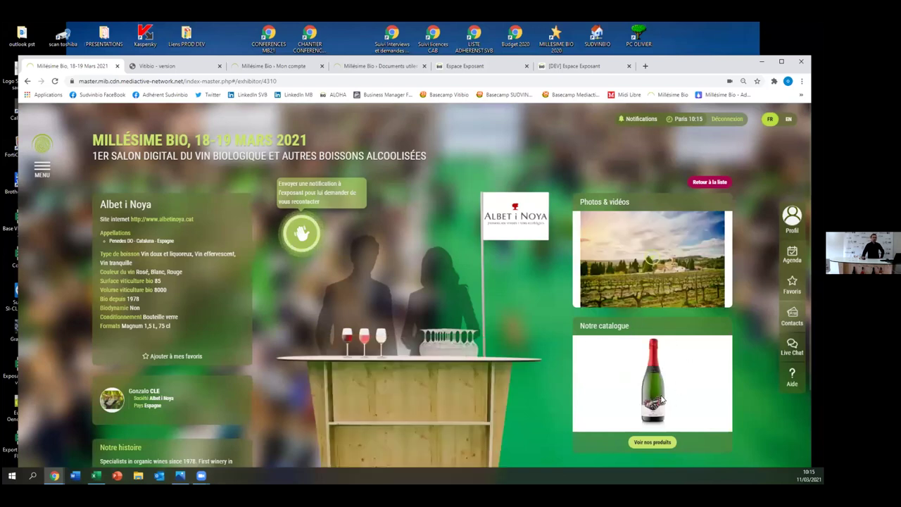
# Return to the Espace Exposant site and examine the registered products' order, challenge numbers and medals
pyautogui.click(454, 66)
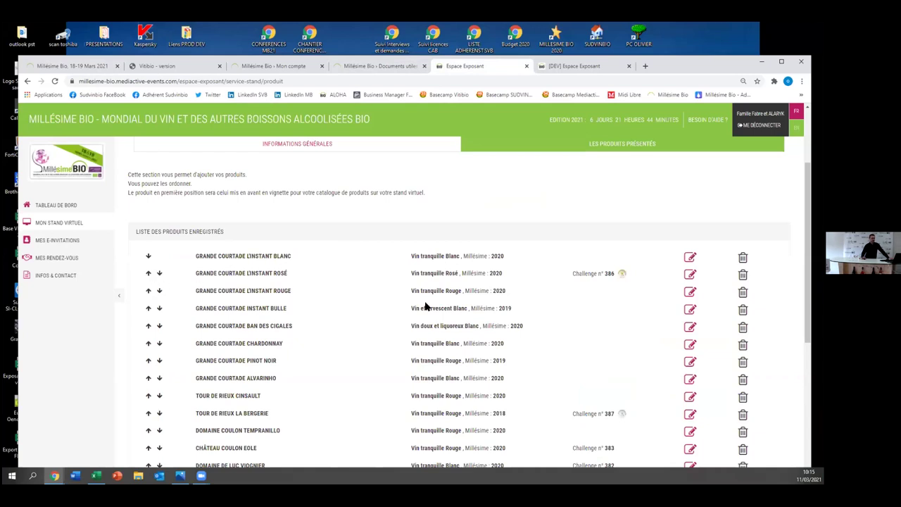
pyautogui.scroll(-2, 535, 304)
pyautogui.scroll(2, 563, 302)
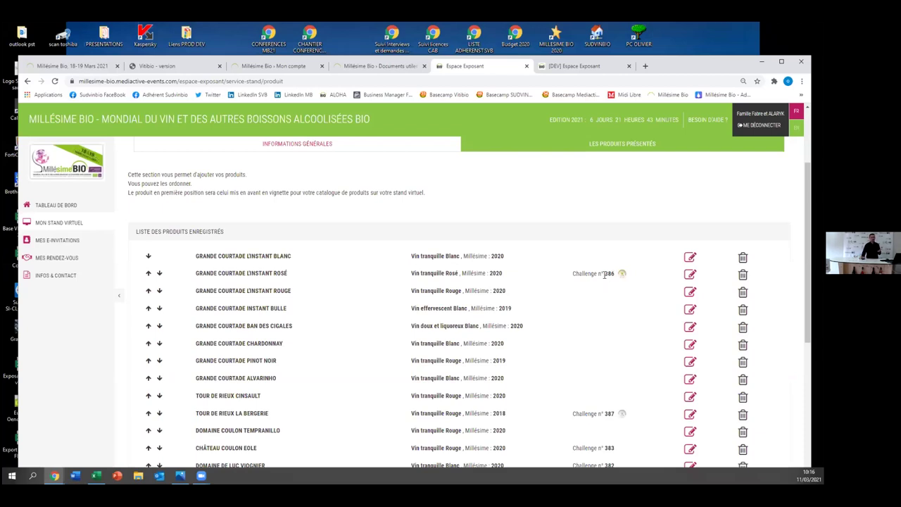
pyautogui.scroll(-2, 615, 348)
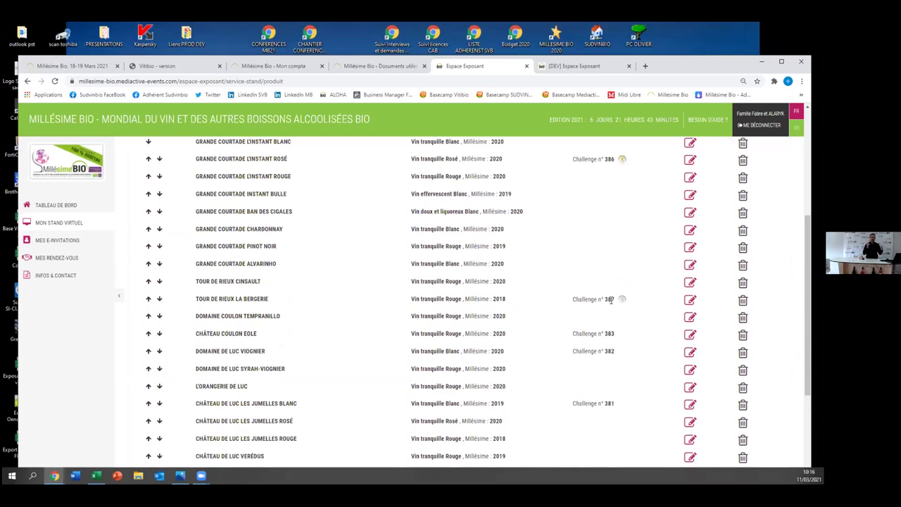
# Open the registered product Grande Courtade Ban des Cigales for editing and look over its description form
pyautogui.moveTo(624, 300)
pyautogui.scroll(2, 542, 320)
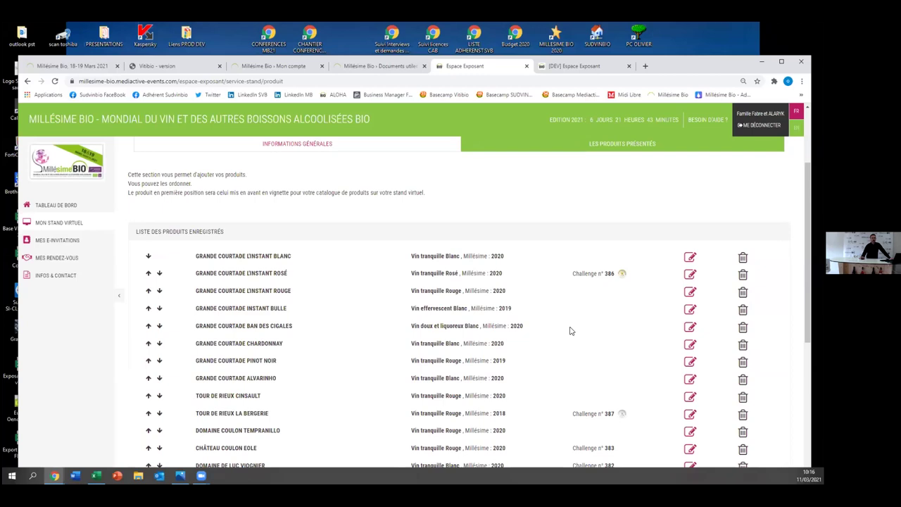
pyautogui.click(690, 328)
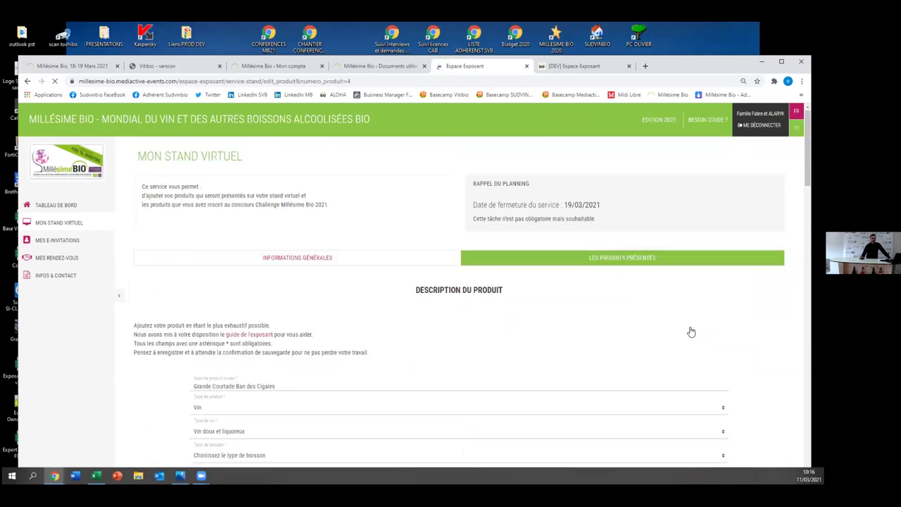
pyautogui.scroll(-6, 422, 352)
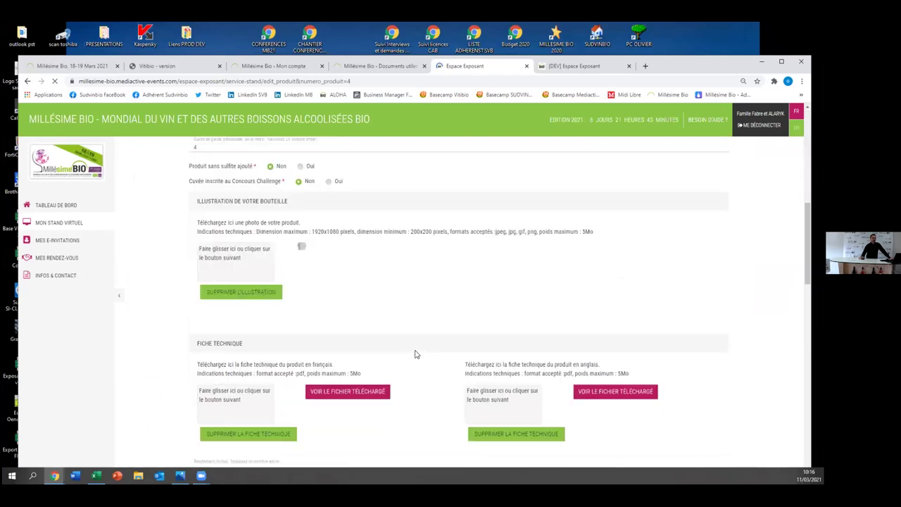
pyautogui.scroll(3, 386, 336)
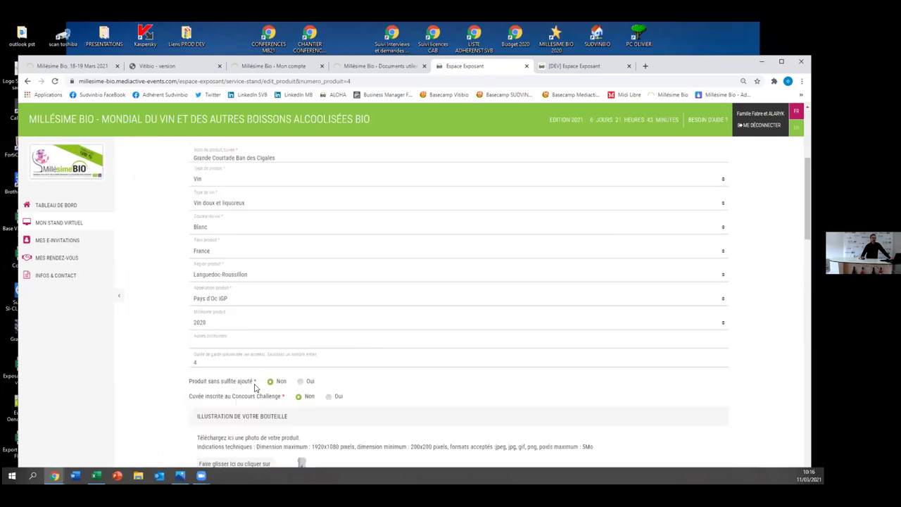
# Try marking the cuvée as entered in the Concours Challenge, review the product form, and return the option to Non
pyautogui.click(328, 398)
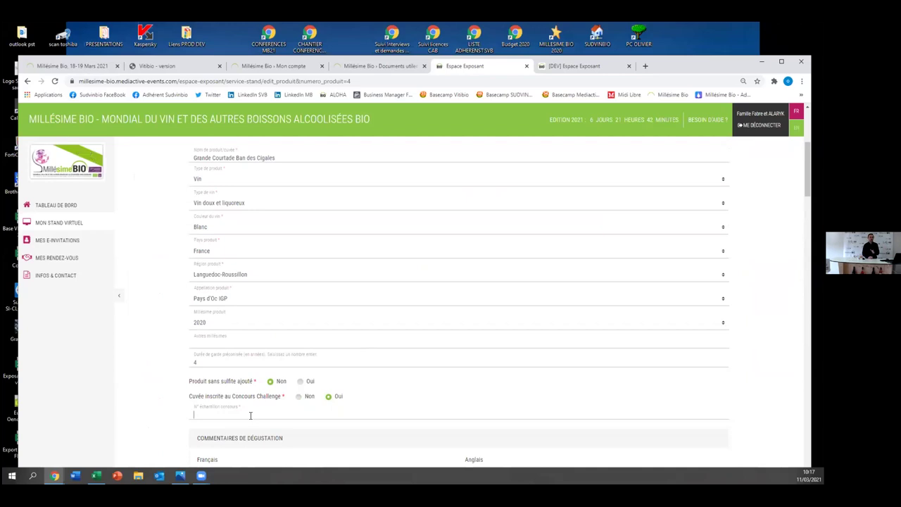
pyautogui.scroll(-15, 422, 404)
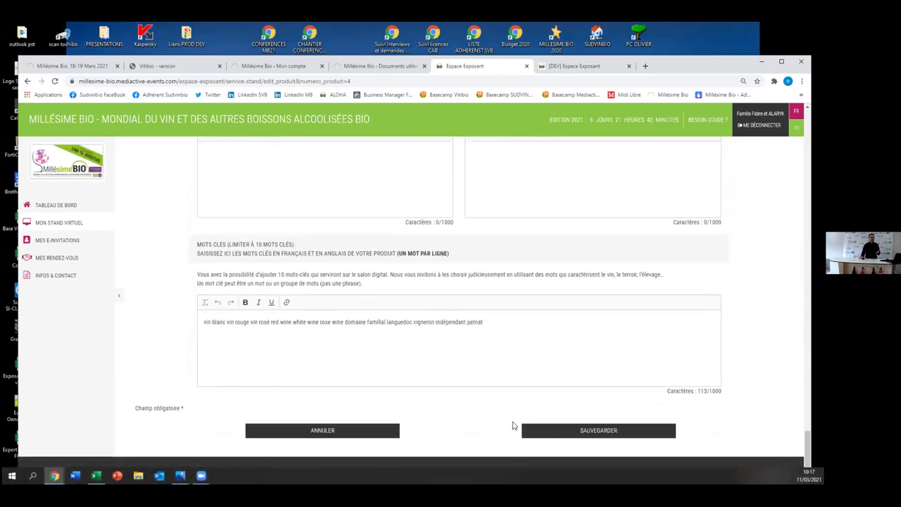
pyautogui.scroll(8, 499, 354)
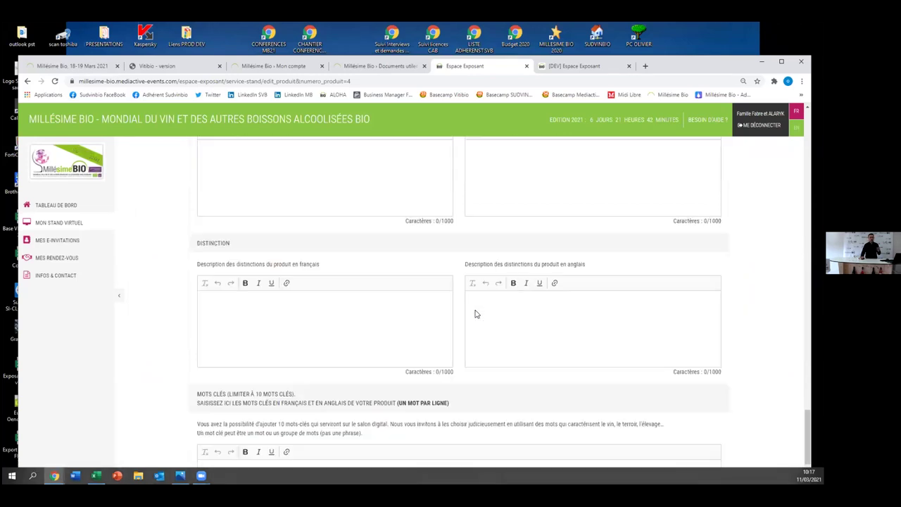
pyautogui.scroll(10, 471, 364)
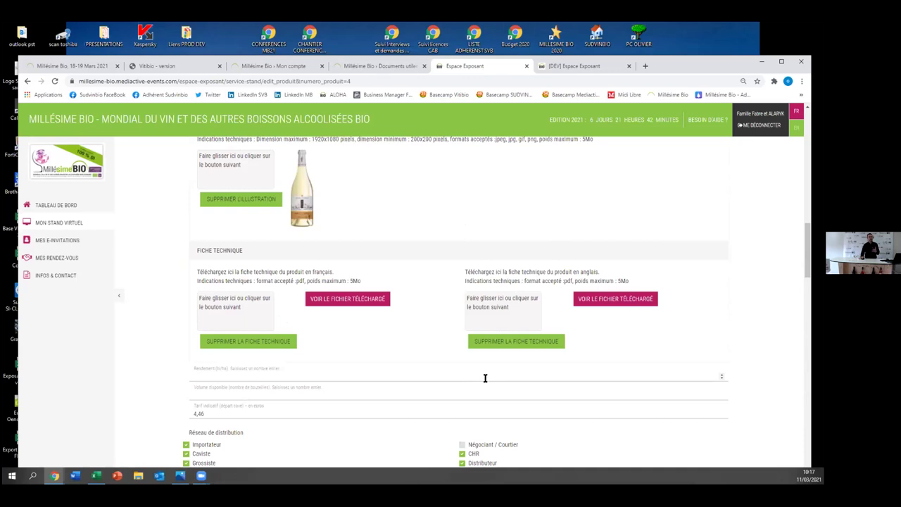
pyautogui.scroll(10, 484, 375)
pyautogui.scroll(1, 487, 376)
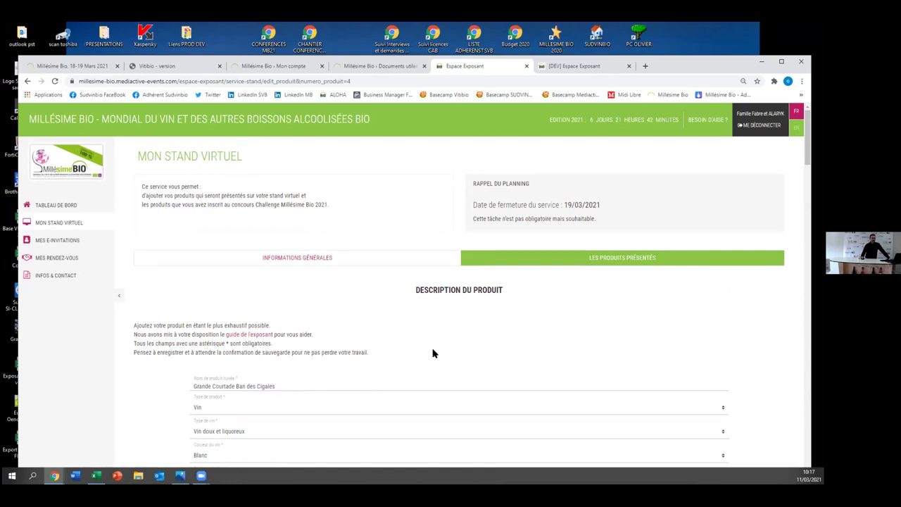
pyautogui.scroll(-3, 433, 354)
pyautogui.scroll(-4, 432, 353)
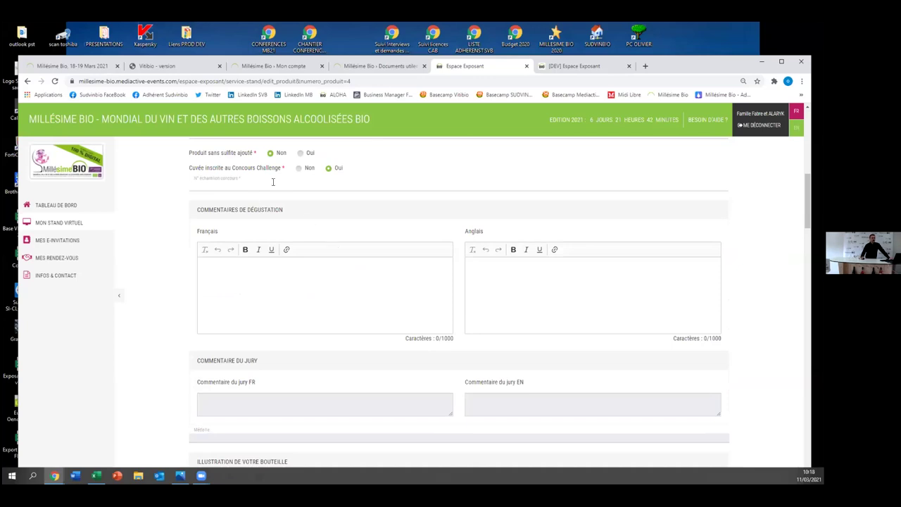
pyautogui.click(300, 170)
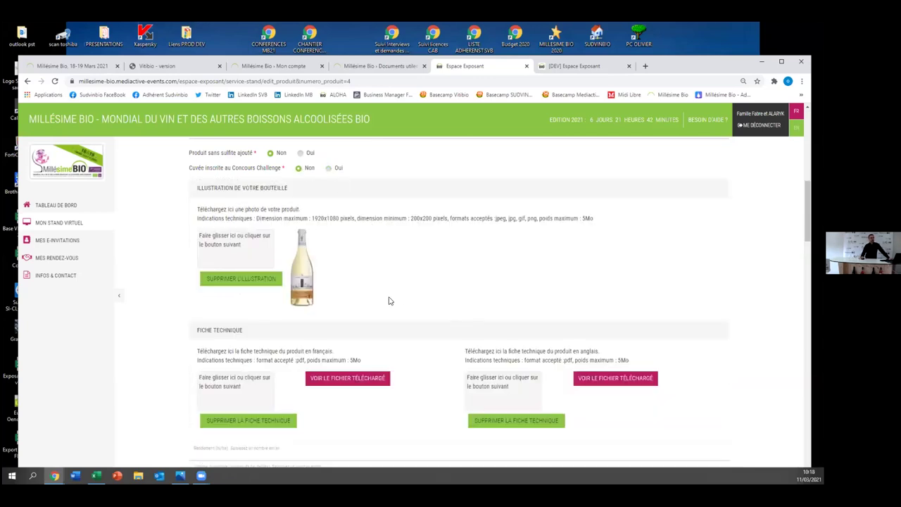
# Examine the product form's remaining fields, from distribution network and soil type to distinctions, and highlight the French wine keywords
pyautogui.scroll(-5, 455, 367)
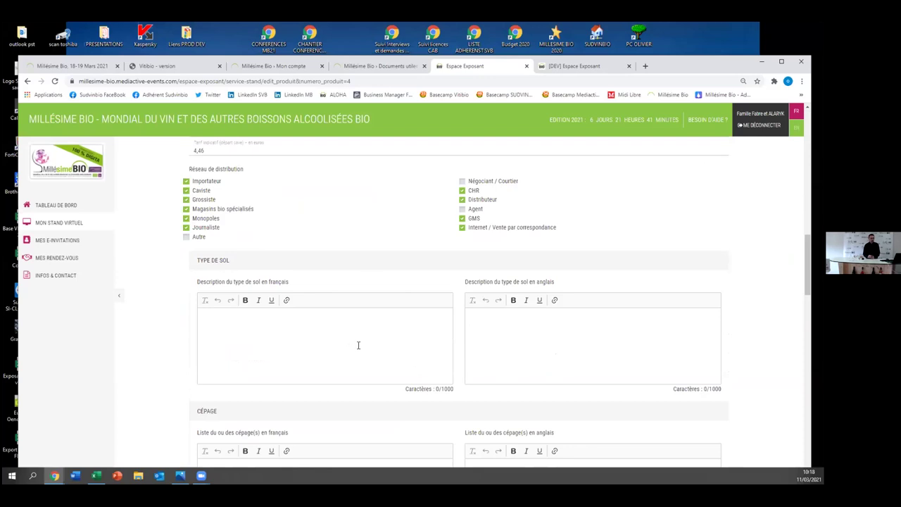
pyautogui.scroll(-3, 386, 342)
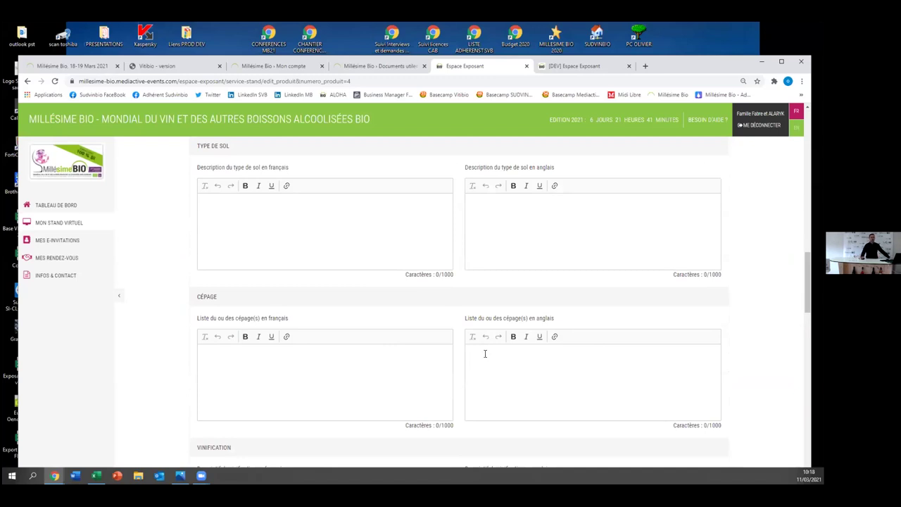
pyautogui.scroll(-5, 486, 354)
pyautogui.scroll(-15, 496, 350)
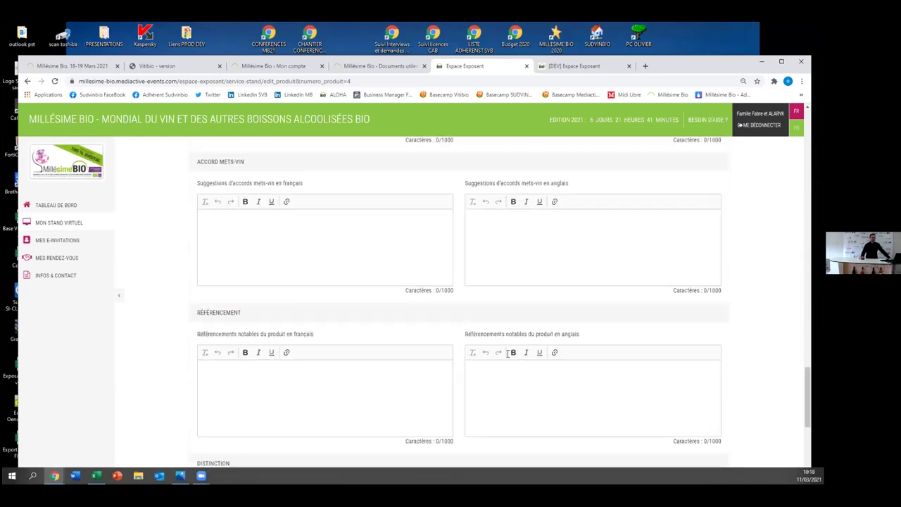
pyautogui.scroll(-5, 510, 354)
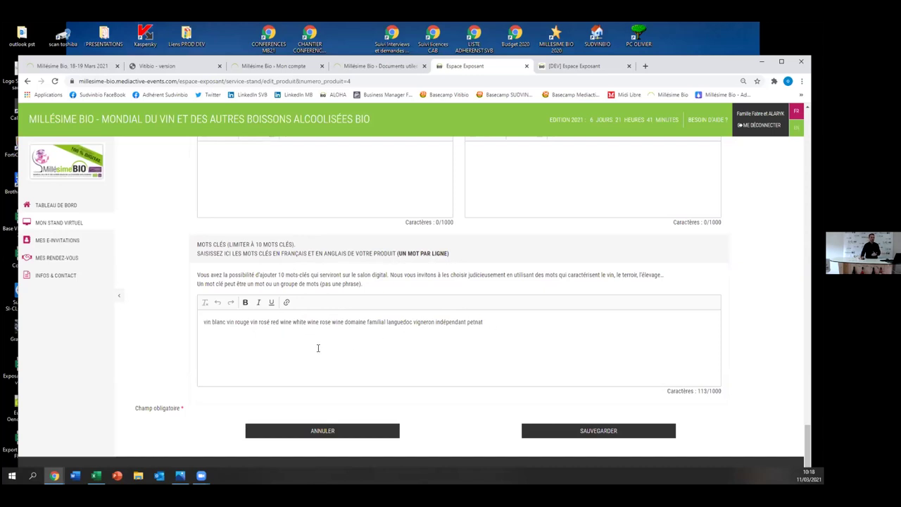
pyautogui.moveTo(204, 322); pyautogui.dragTo(270, 322)
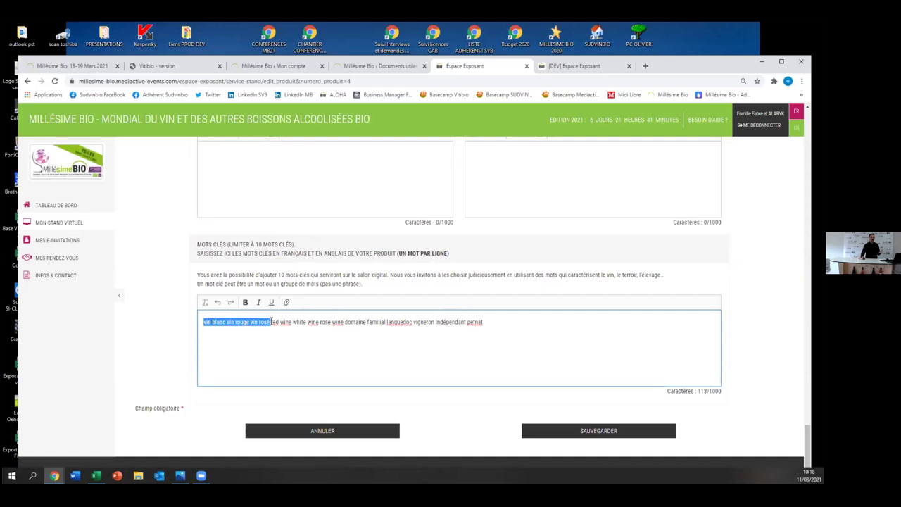
pyautogui.scroll(2, 343, 306)
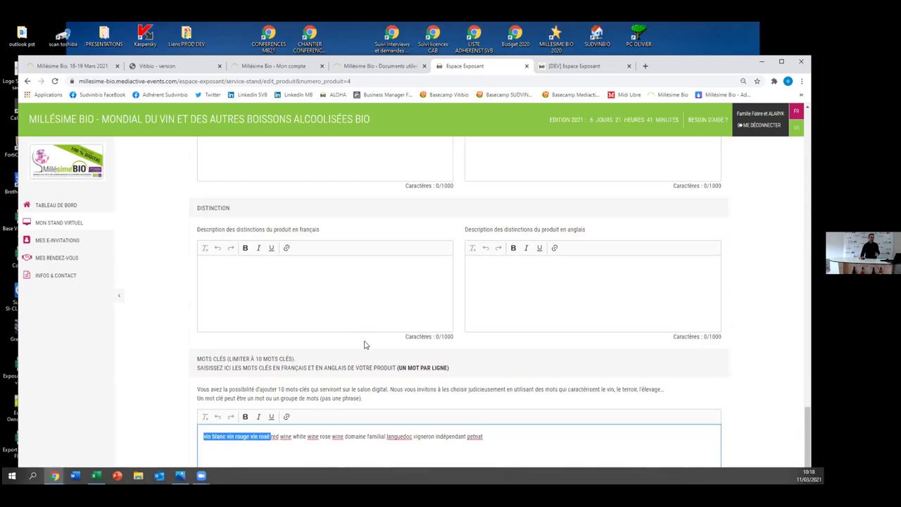
pyautogui.scroll(-2, 345, 387)
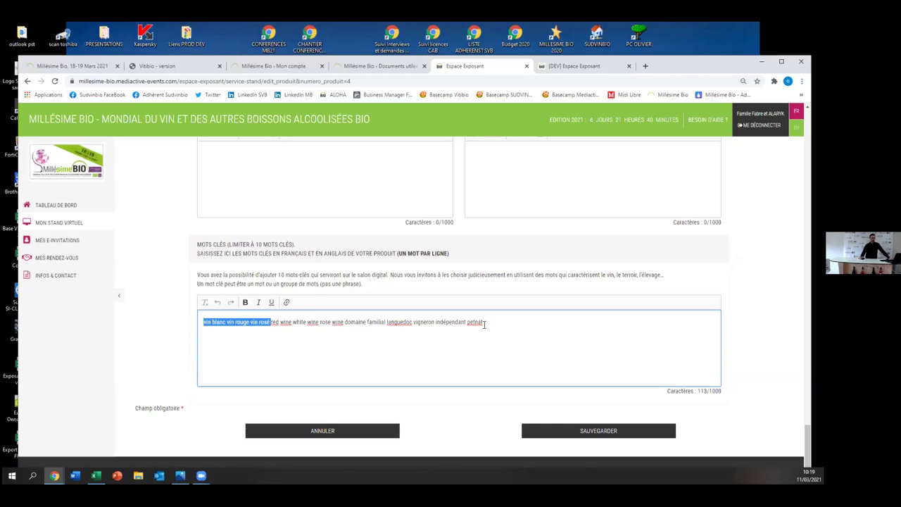
pyautogui.scroll(20, 356, 346)
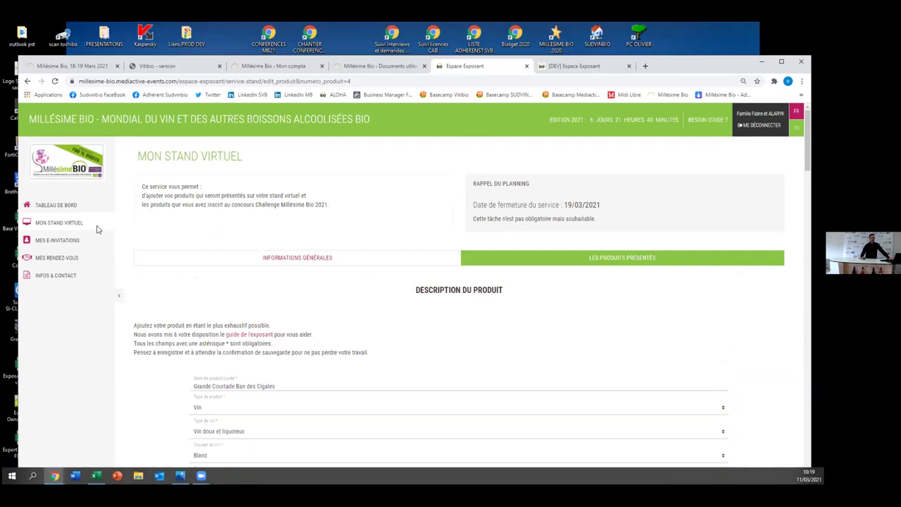
# Return to the virtual stand's general information page and glance over the company details
pyautogui.click(71, 224)
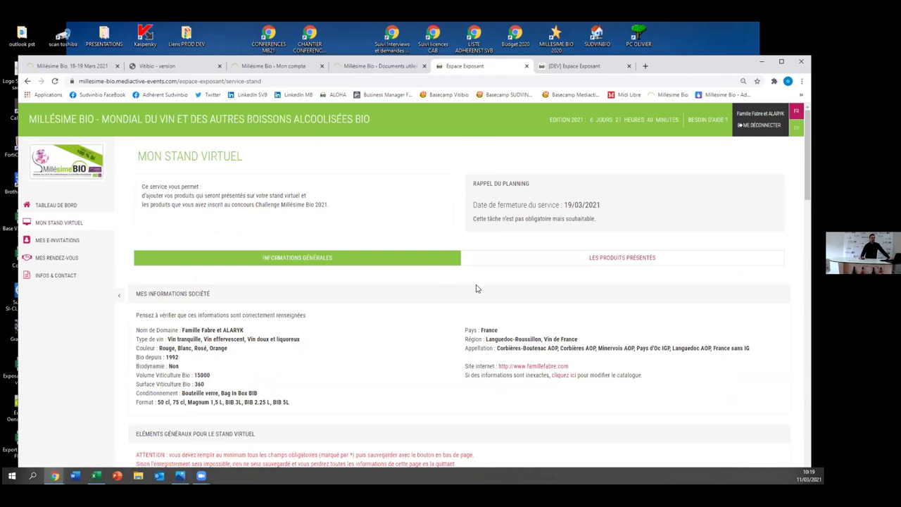
pyautogui.scroll(-2, 476, 289)
pyautogui.scroll(2, 510, 290)
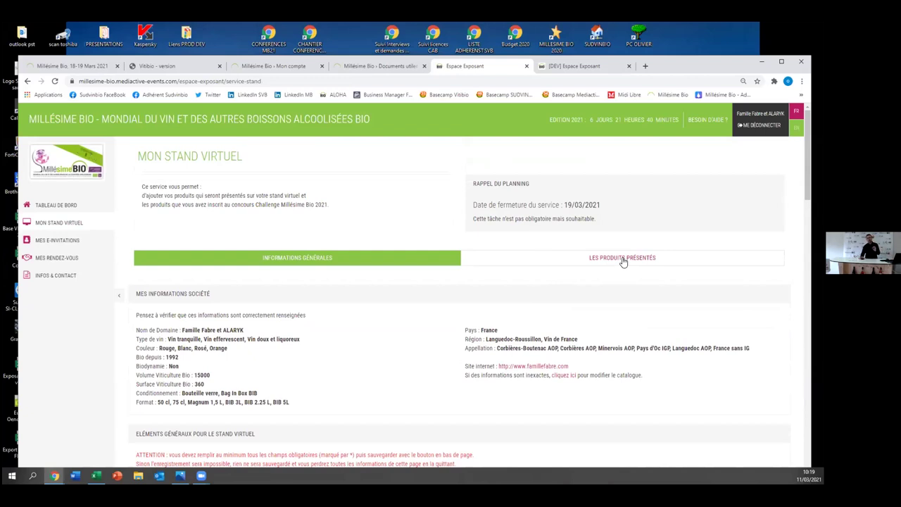
# Reopen the virtual stand's presented products and look through the whole registered list down to the option for adding a product
pyautogui.click(623, 259)
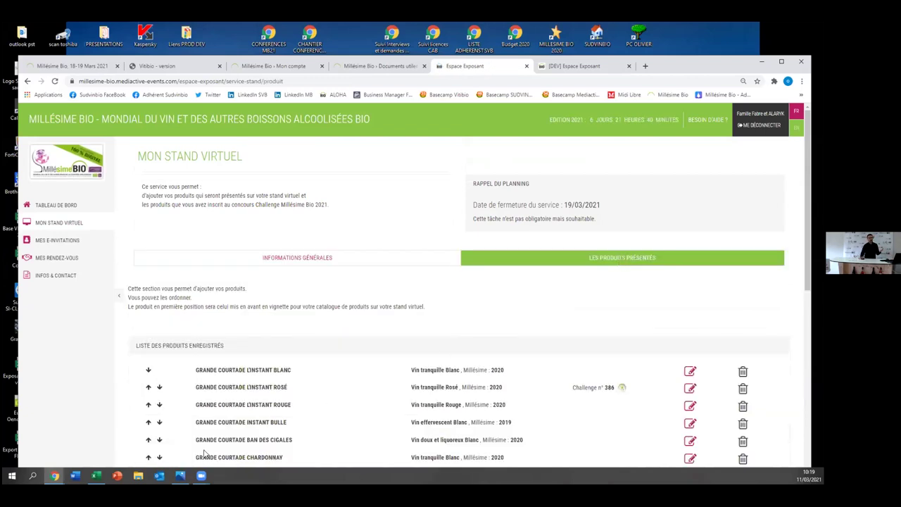
pyautogui.scroll(-2, 258, 402)
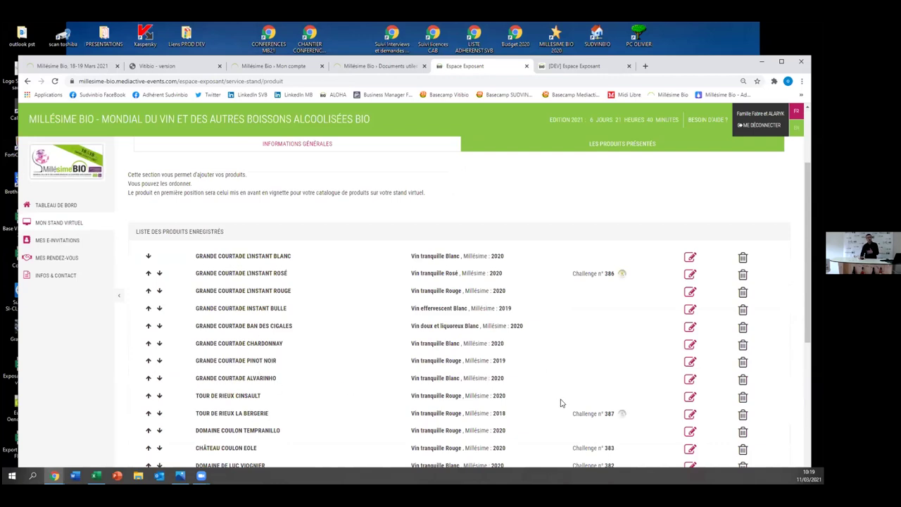
pyautogui.scroll(-3, 556, 402)
pyautogui.scroll(-2, 505, 402)
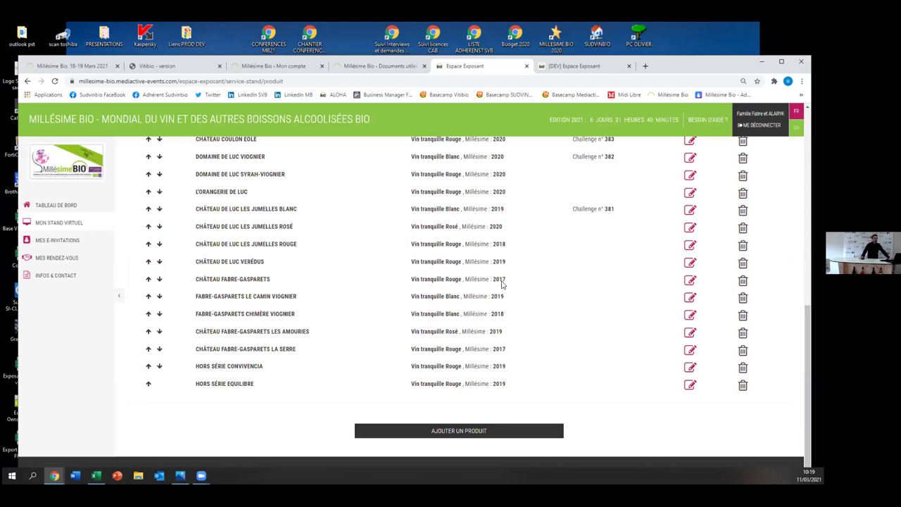
pyautogui.scroll(10, 500, 285)
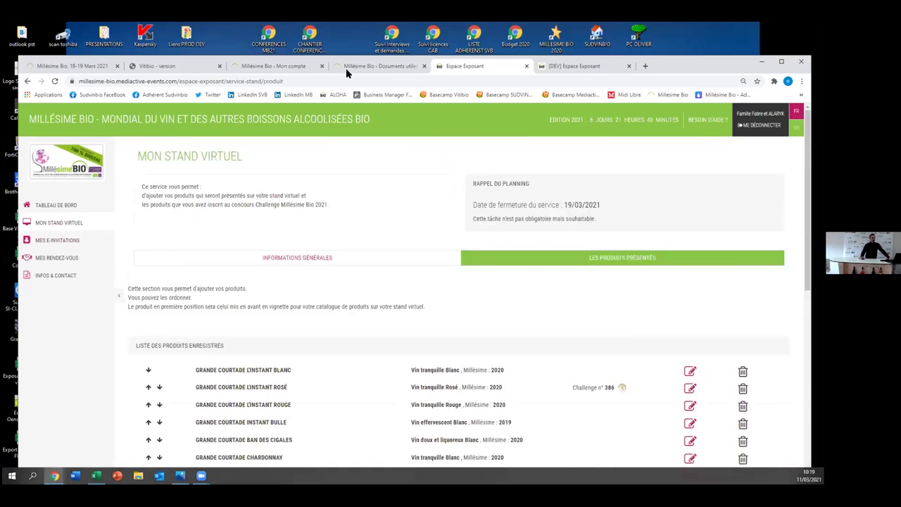
# Switch to the DEV Espace Exposant site and open the personalisation page of its e-invitations section
pyautogui.click(573, 68)
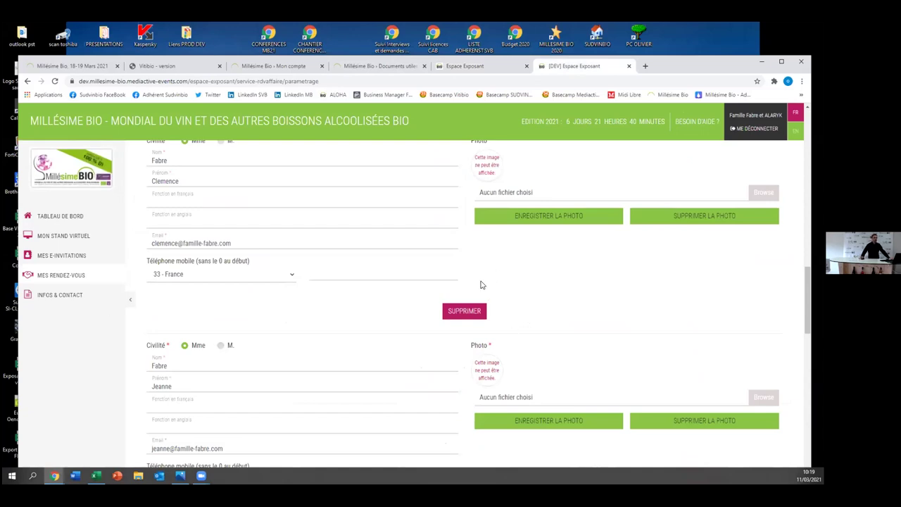
pyautogui.click(61, 258)
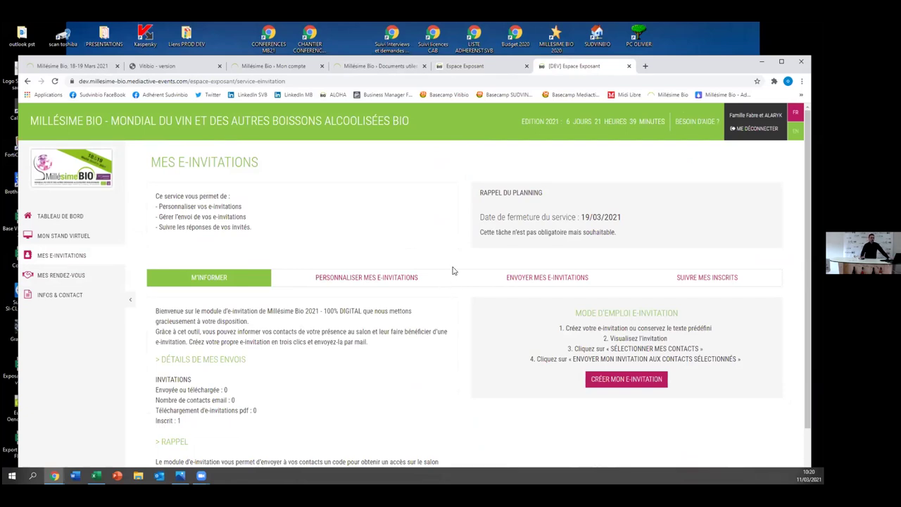
pyautogui.scroll(-2, 469, 290)
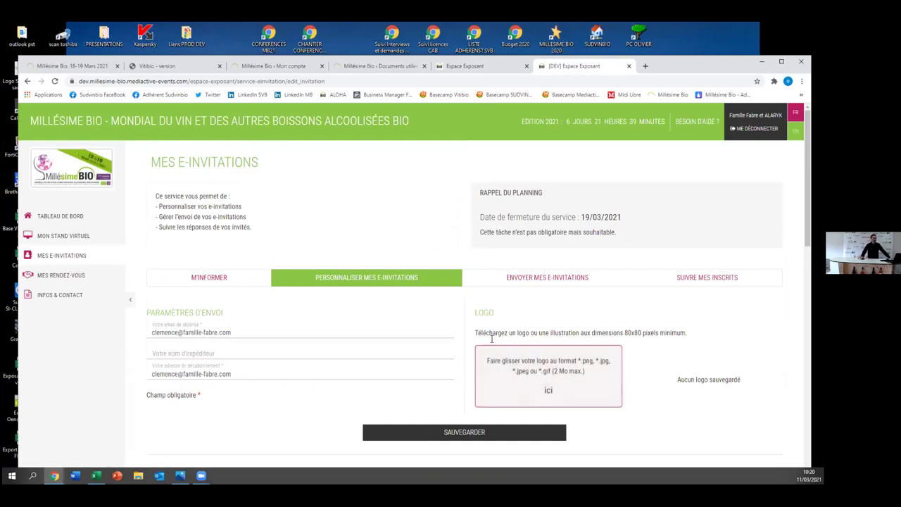
# Review the e-invitation's sending parameters, logo, language and subject settings, and activate the empty personalised text field
pyautogui.scroll(-1, 546, 352)
pyautogui.scroll(-2, 546, 352)
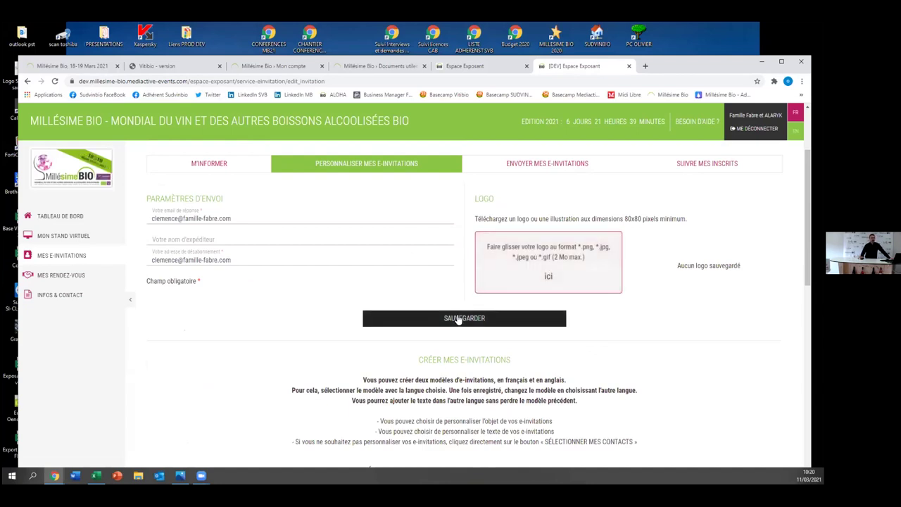
pyautogui.scroll(-2, 464, 318)
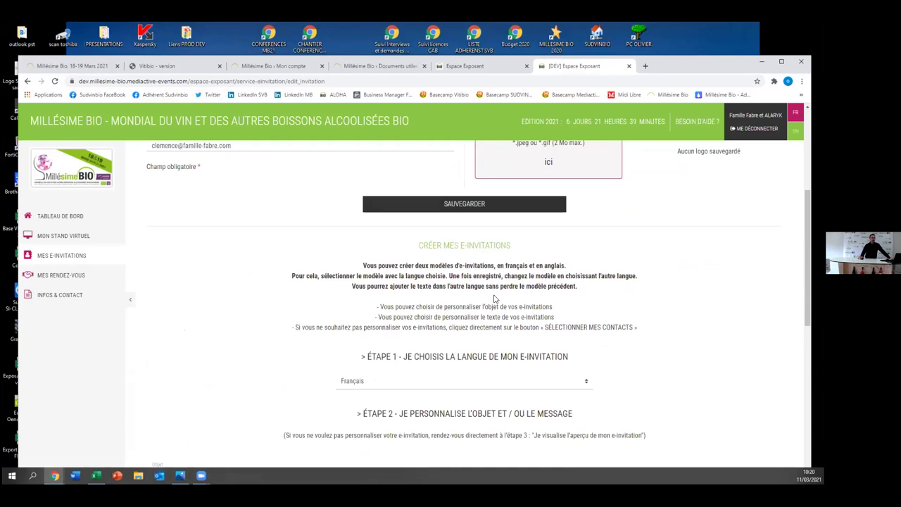
pyautogui.scroll(-2, 487, 321)
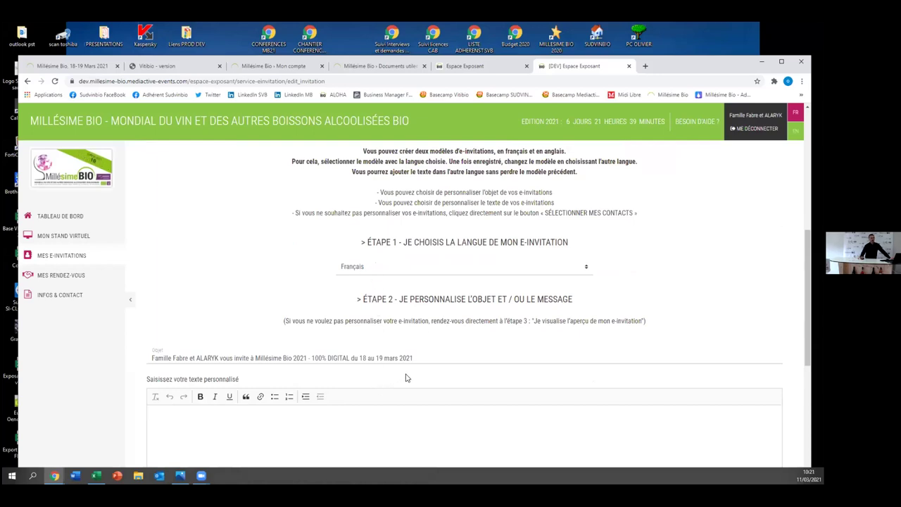
pyautogui.scroll(-3, 399, 378)
pyautogui.click(285, 305)
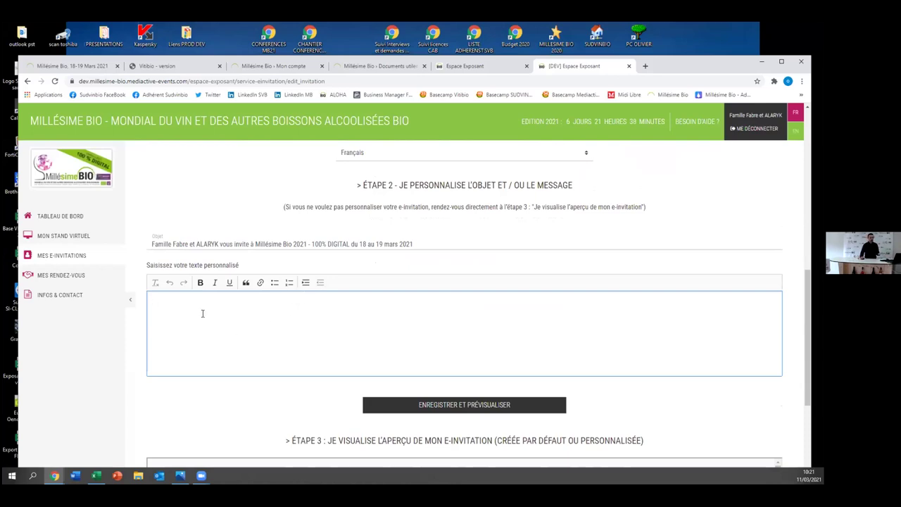
# Examine the preview of the default e-invitation, from its header and title to the registration link
pyautogui.scroll(-2, 202, 313)
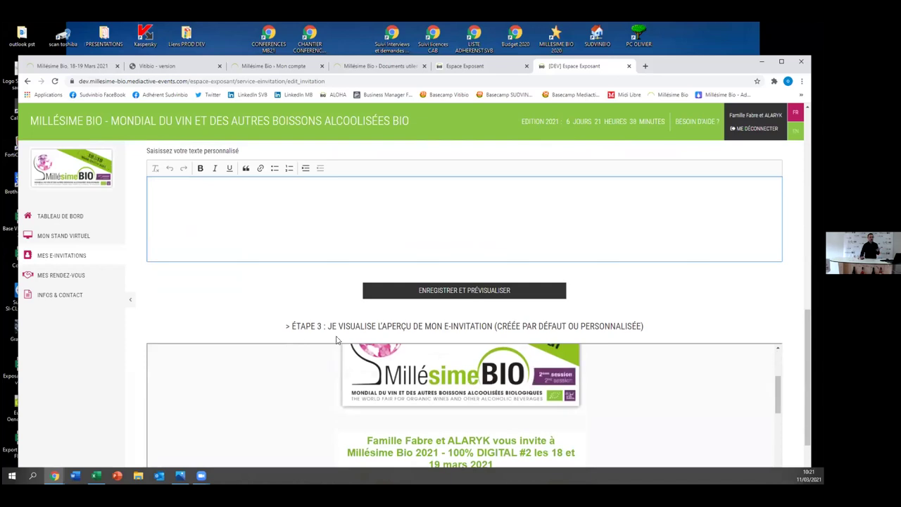
pyautogui.scroll(-1, 507, 382)
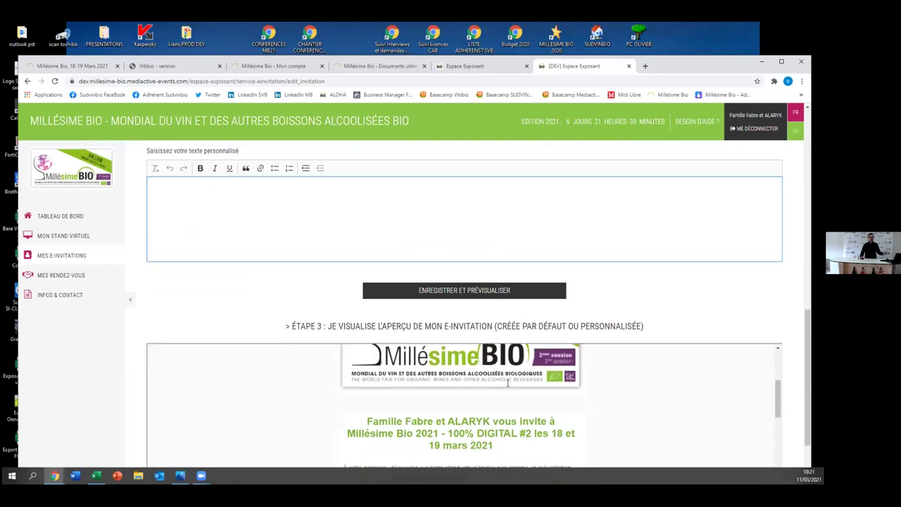
pyautogui.scroll(-3, 507, 382)
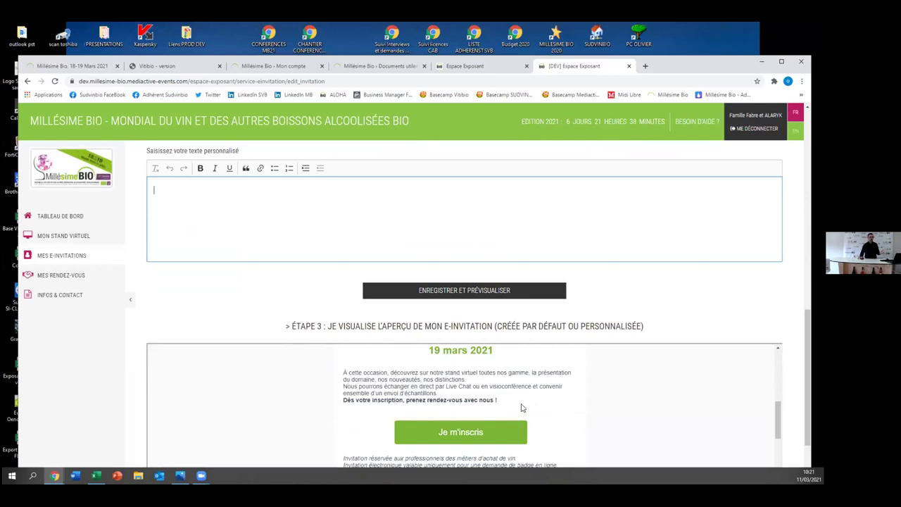
# Enter "Bonjour" as the e-invitation's personalised text, then save it for preview and acknowledge the save message
pyautogui.scroll(2, 522, 407)
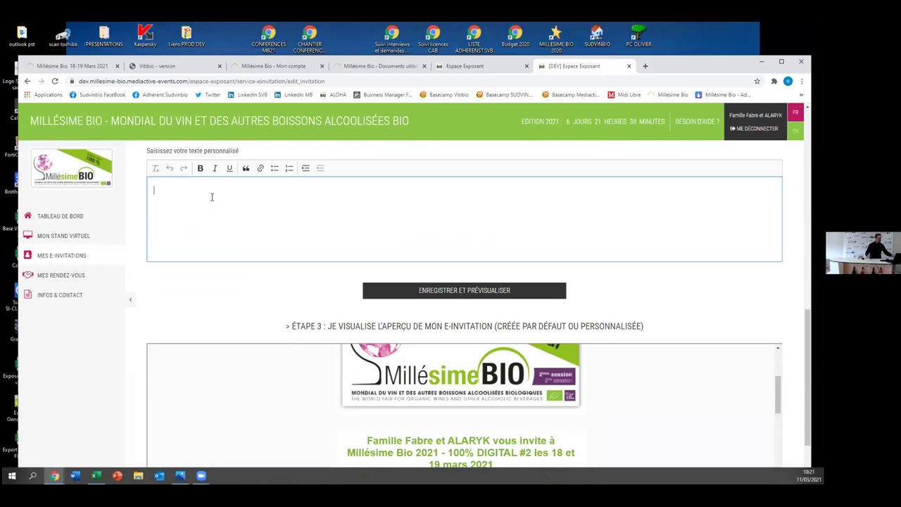
pyautogui.write('Bonjour')
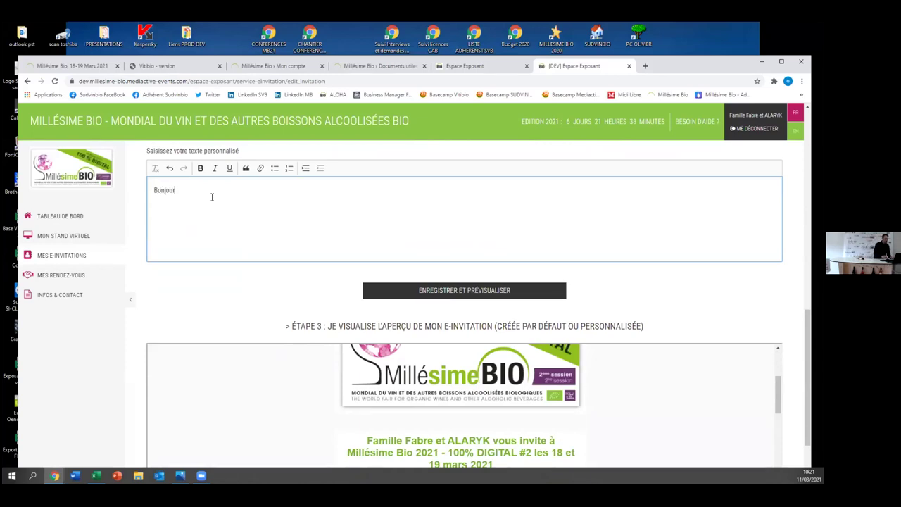
pyautogui.click(503, 290)
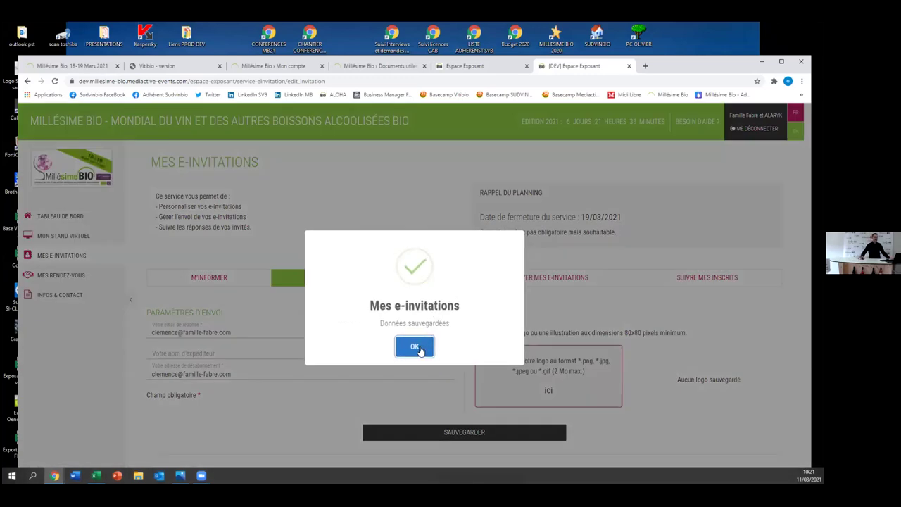
pyautogui.click(416, 347)
# Examine the personalised e-invitation's preview from its header to the footer logos, along with its language, subject and text settings
pyautogui.scroll(-3, 486, 307)
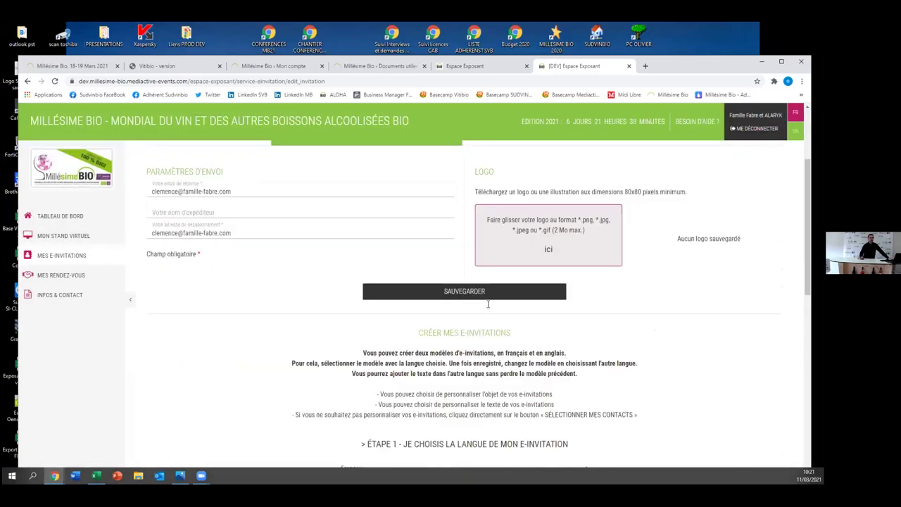
pyautogui.scroll(-10, 488, 304)
pyautogui.scroll(-3, 451, 331)
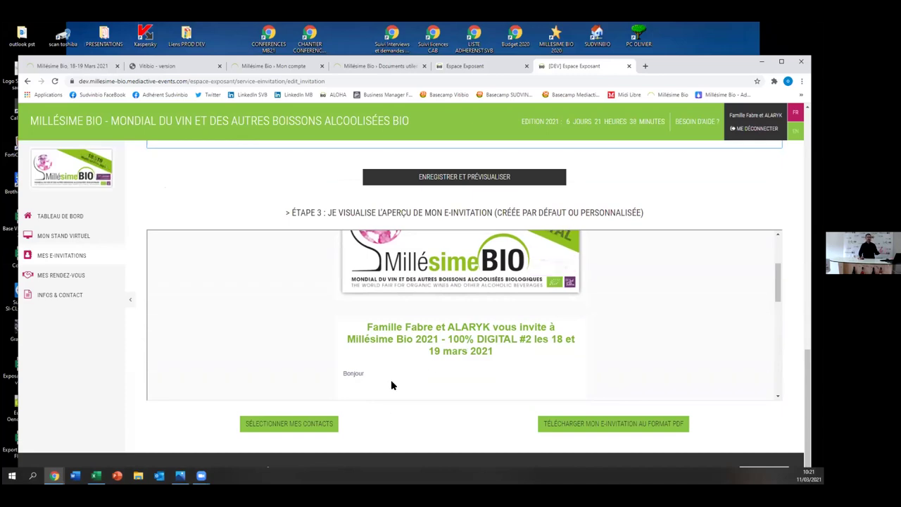
pyautogui.scroll(2, 397, 376)
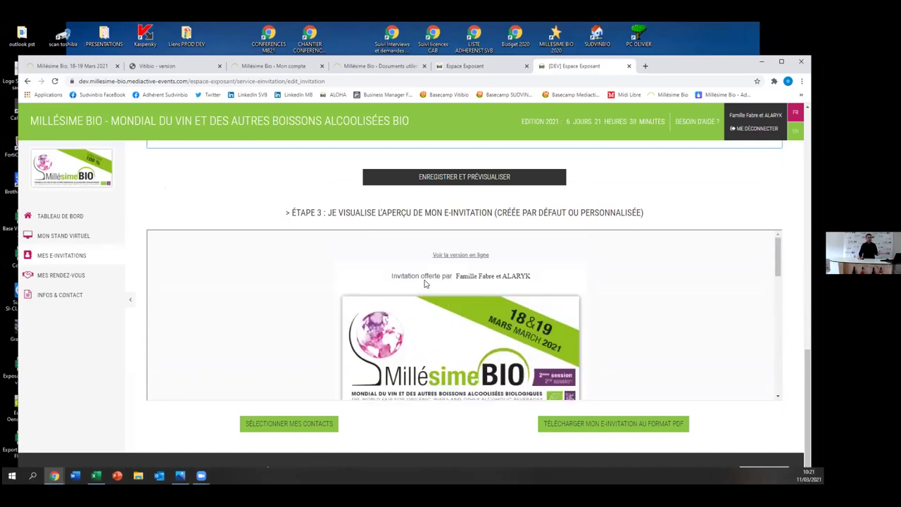
pyautogui.scroll(5, 303, 334)
pyautogui.scroll(-3, 329, 345)
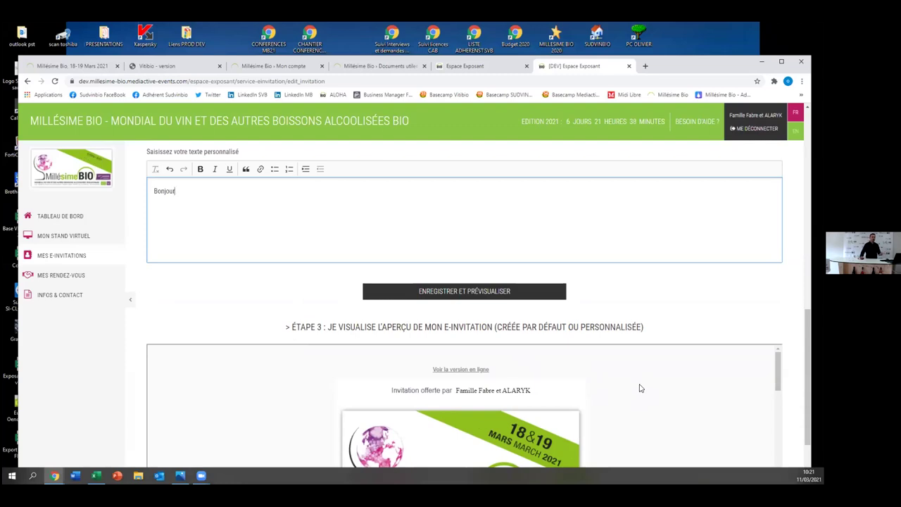
pyautogui.scroll(-2, 640, 385)
pyautogui.scroll(3, 527, 340)
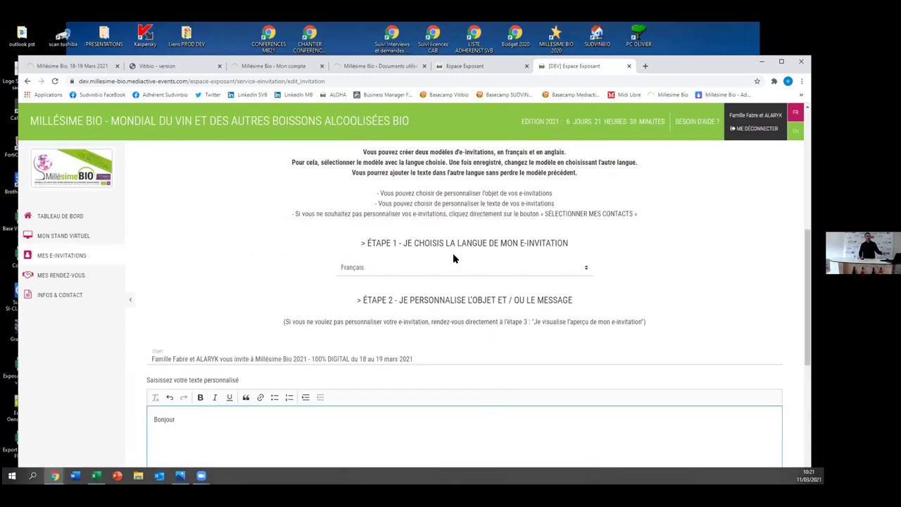
pyautogui.scroll(-5, 512, 287)
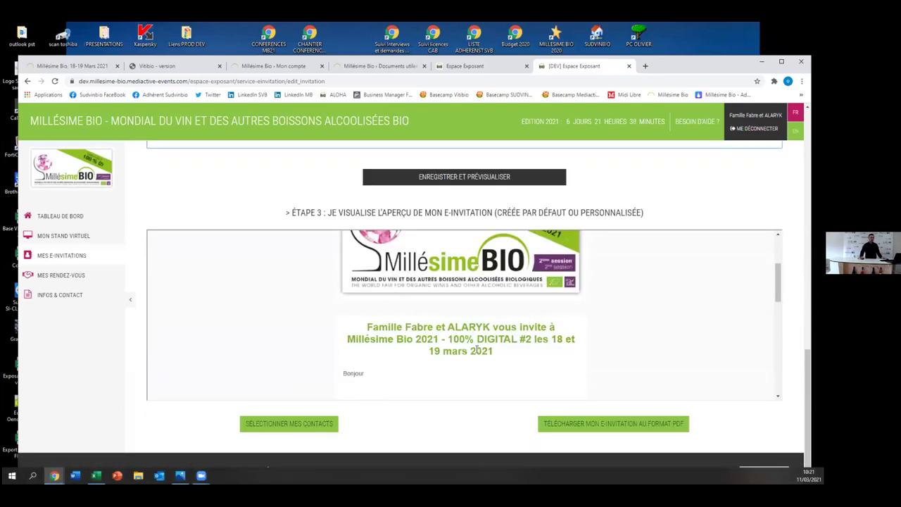
pyautogui.scroll(3, 507, 318)
pyautogui.scroll(2, 511, 315)
pyautogui.scroll(-5, 233, 361)
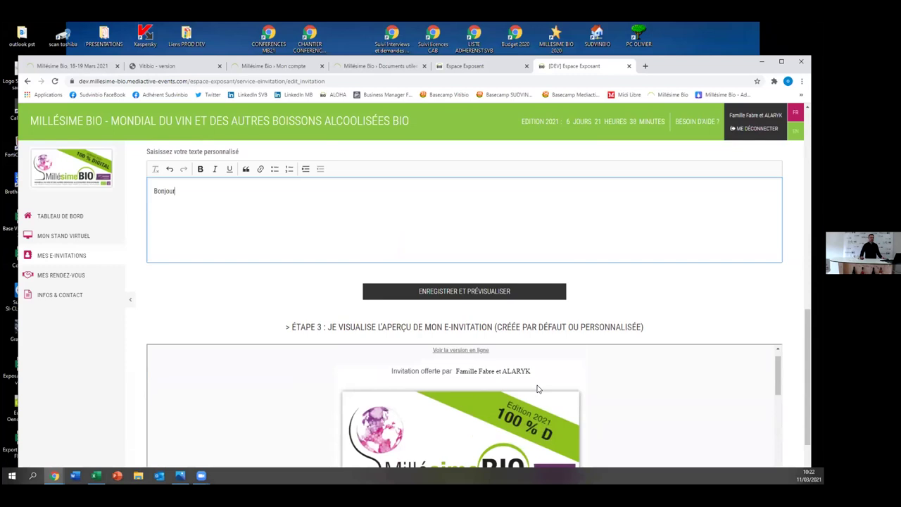
pyautogui.scroll(1, 229, 317)
pyautogui.scroll(-3, 218, 345)
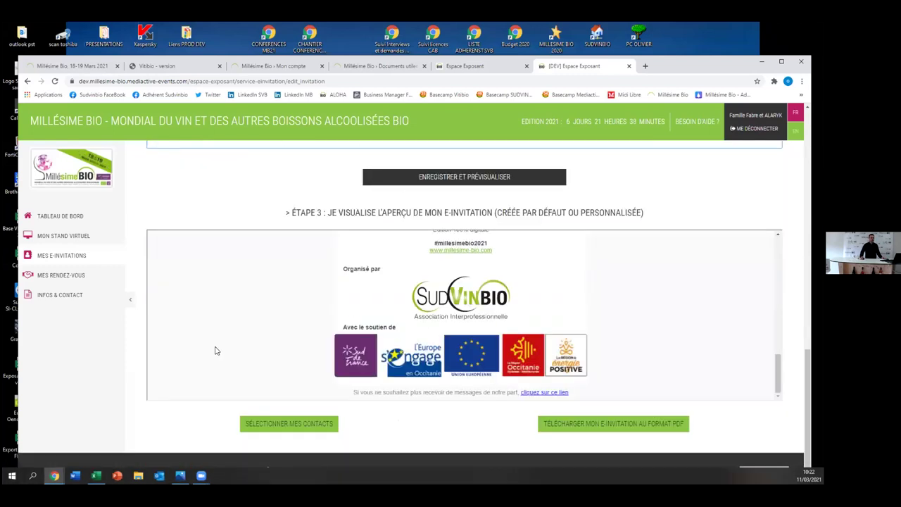
# Go to the contact selection for sending e-invitations and open the import of a contact list
pyautogui.click(315, 430)
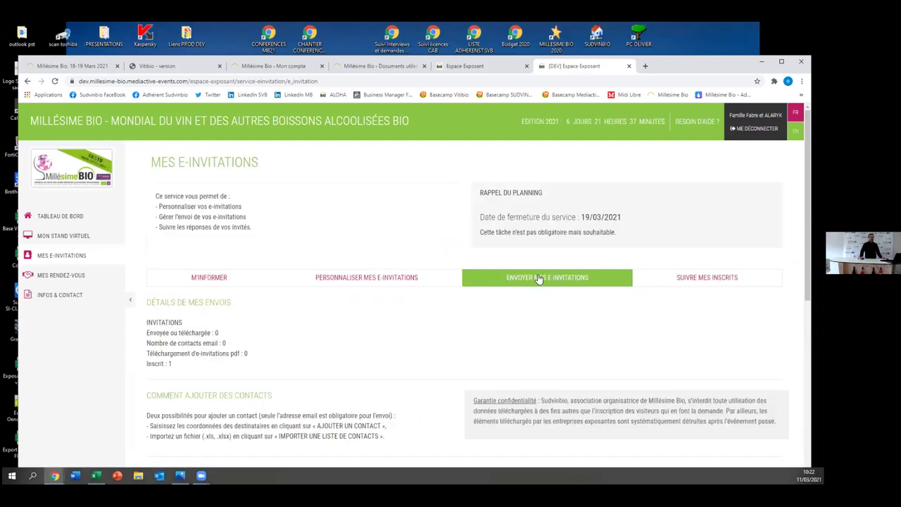
pyautogui.scroll(-3, 345, 348)
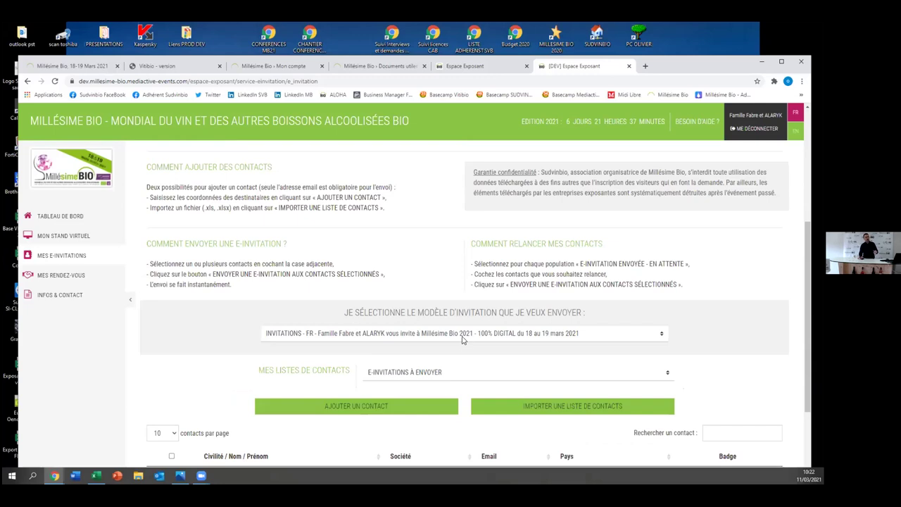
pyautogui.scroll(-2, 463, 340)
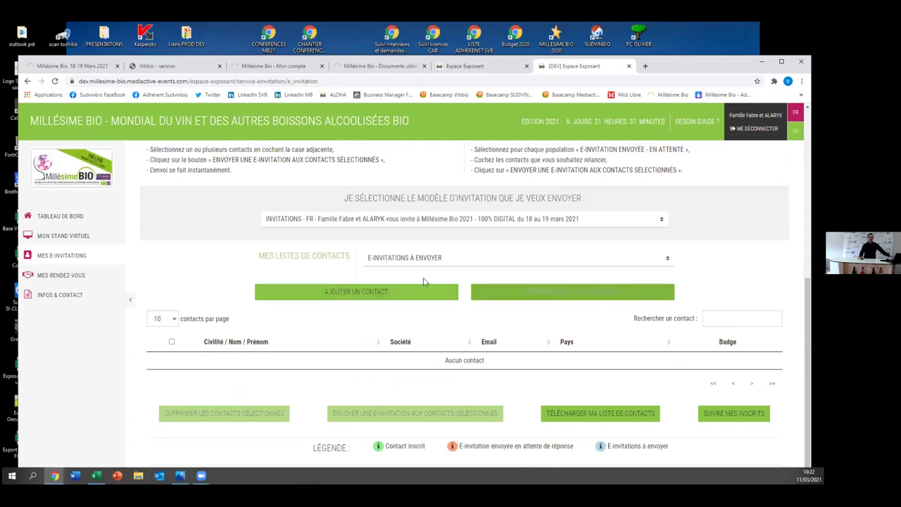
pyautogui.click(614, 295)
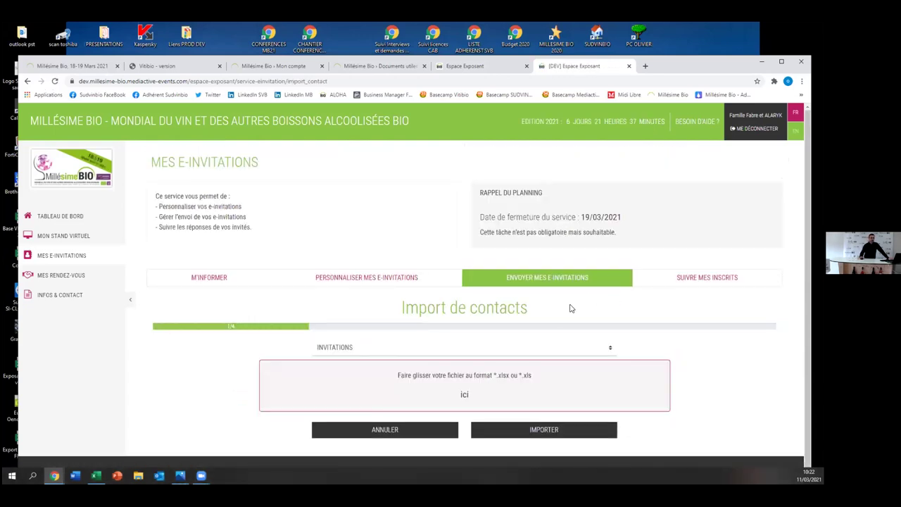
# Choose the file Fiche de contact_webinaire.xlsx from the Bureau folder for the contact import
pyautogui.click(502, 384)
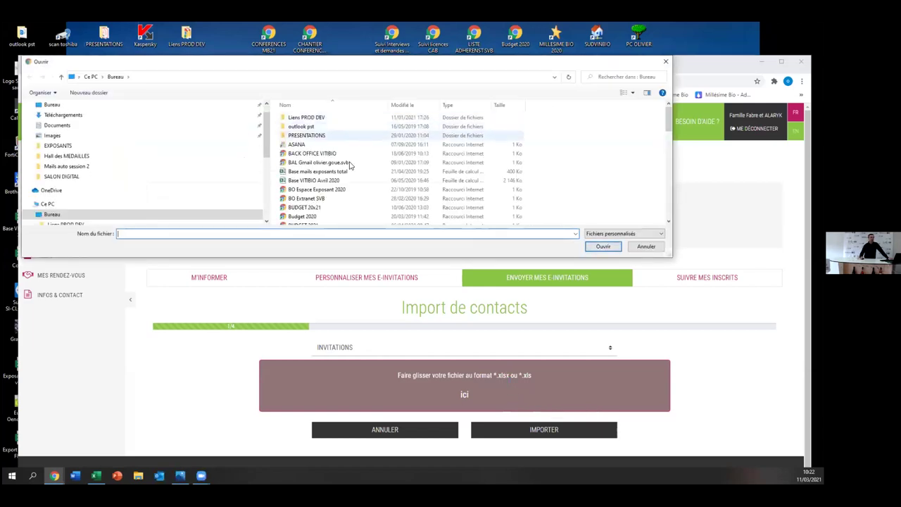
pyautogui.scroll(-5, 345, 152)
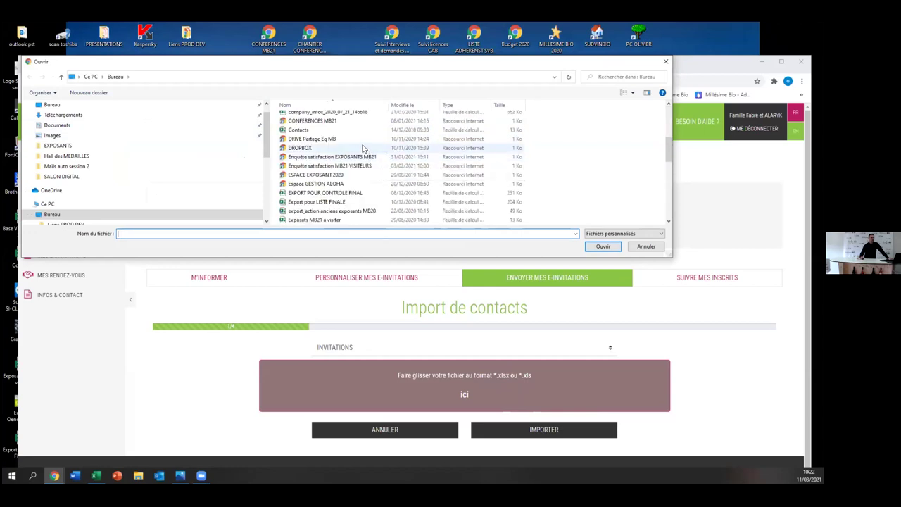
pyautogui.scroll(5, 361, 149)
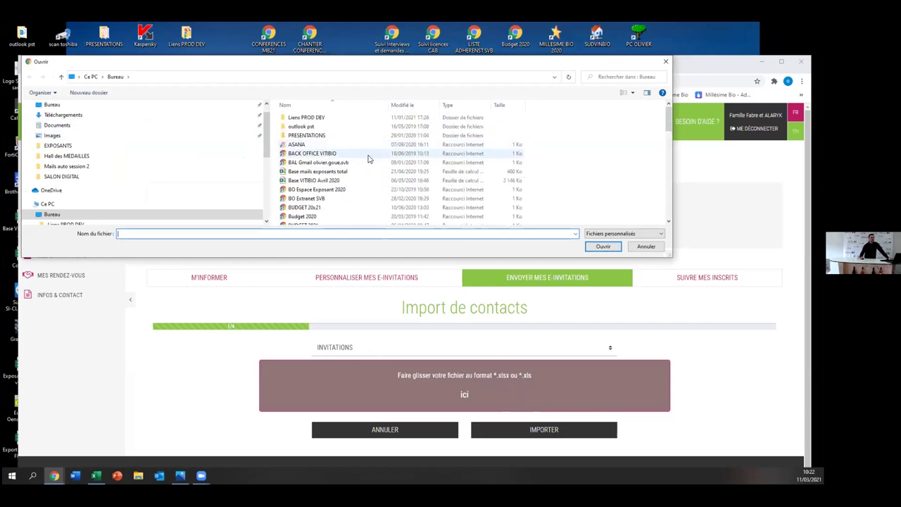
pyautogui.scroll(-8, 361, 168)
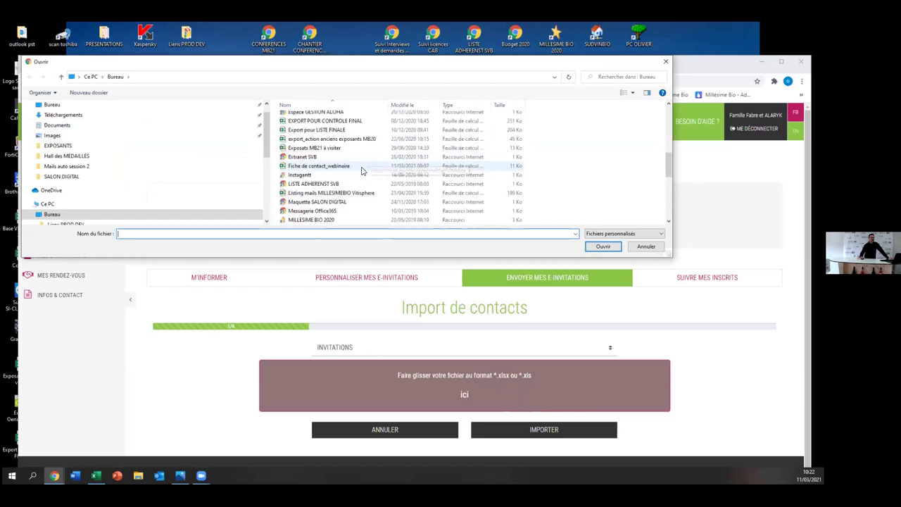
pyautogui.scroll(-10, 365, 166)
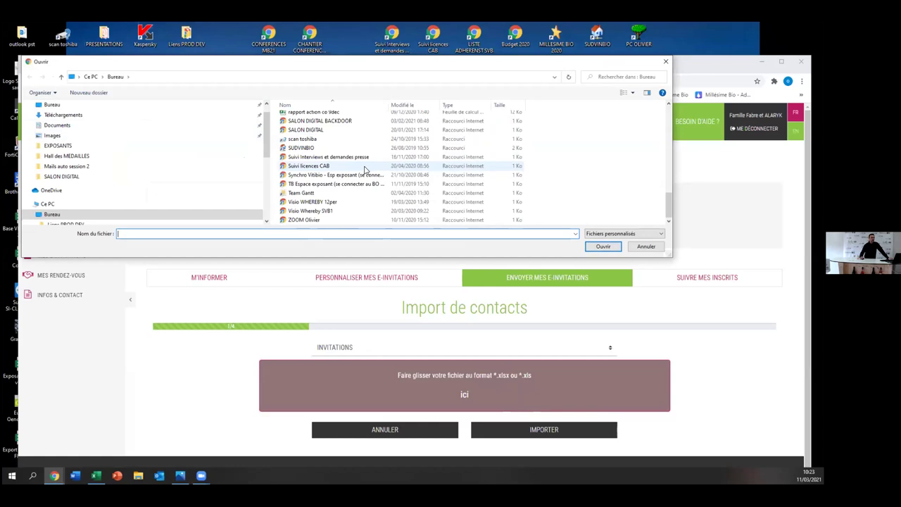
pyautogui.scroll(8, 366, 173)
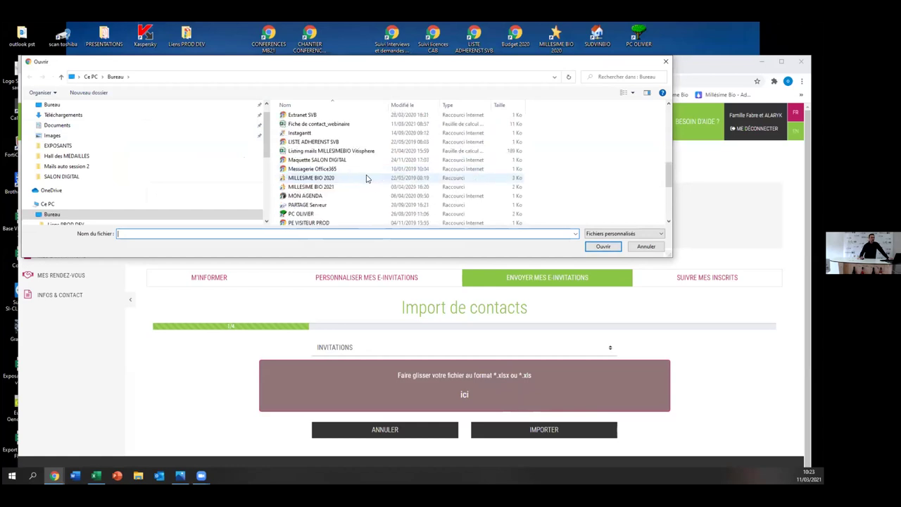
pyautogui.click(337, 125)
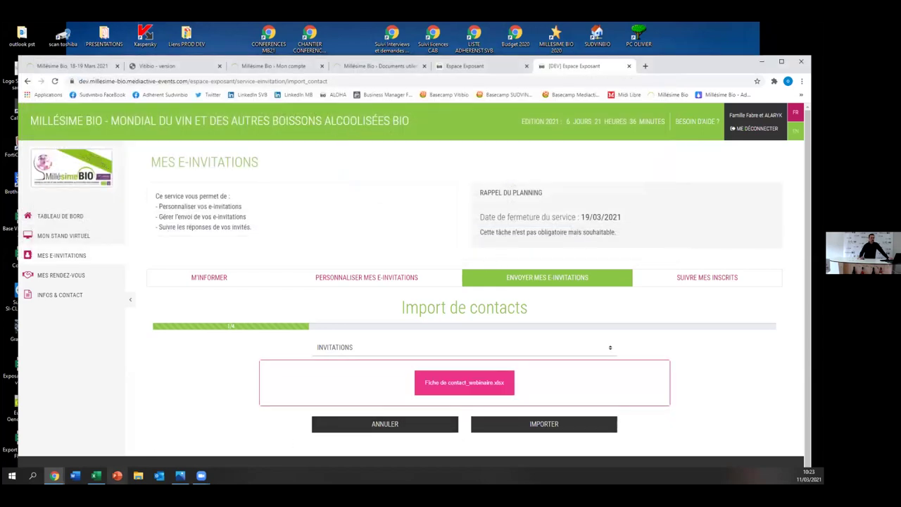
# Switch to Excel to review the columns and email entries of the contact sheet, and return to the import page in Chrome
pyautogui.click(96, 475)
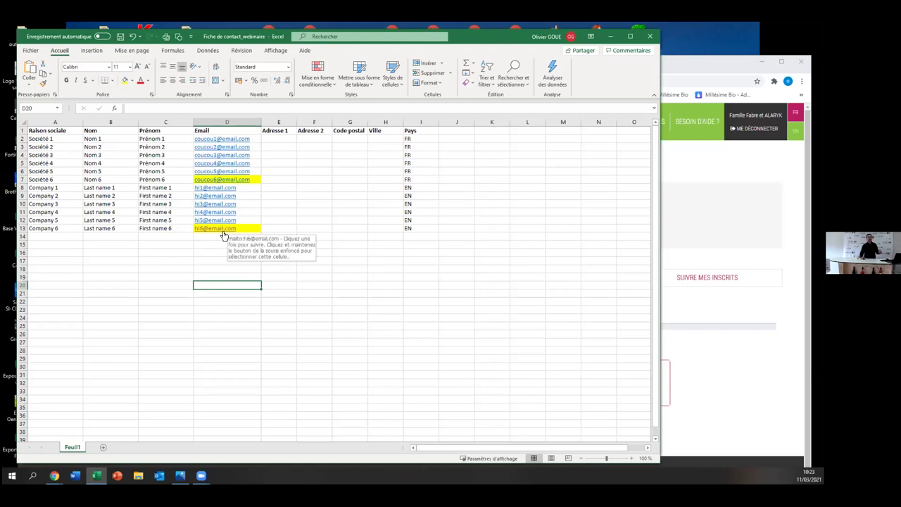
pyautogui.click(198, 310)
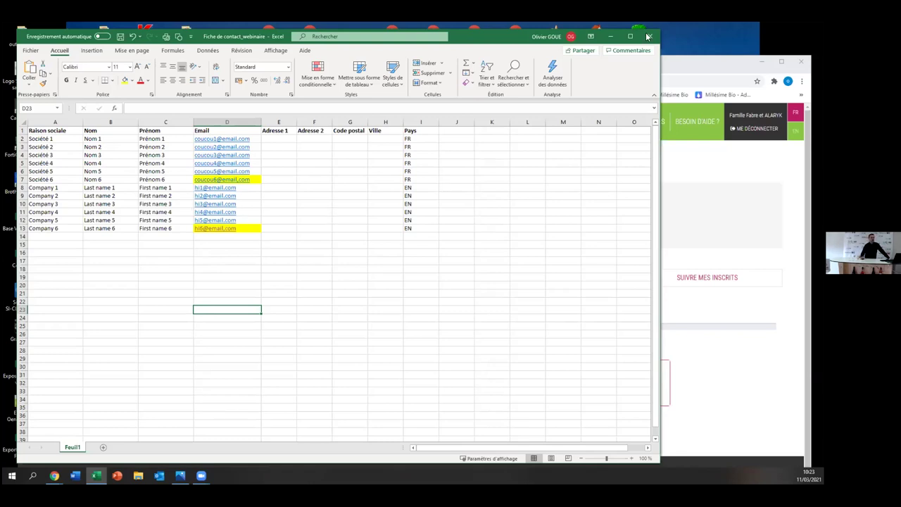
pyautogui.click(689, 75)
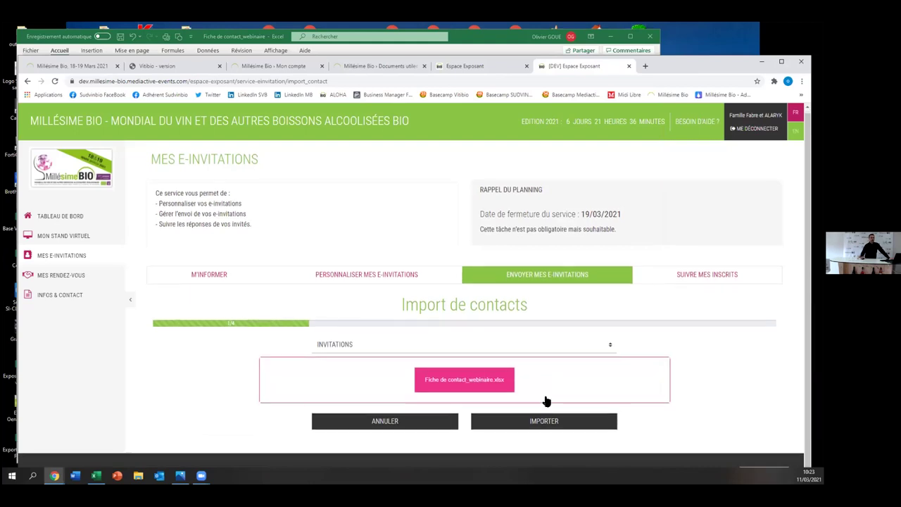
# Import the chosen contact file and bring up the matching of its columns to contact fields
pyautogui.click(551, 423)
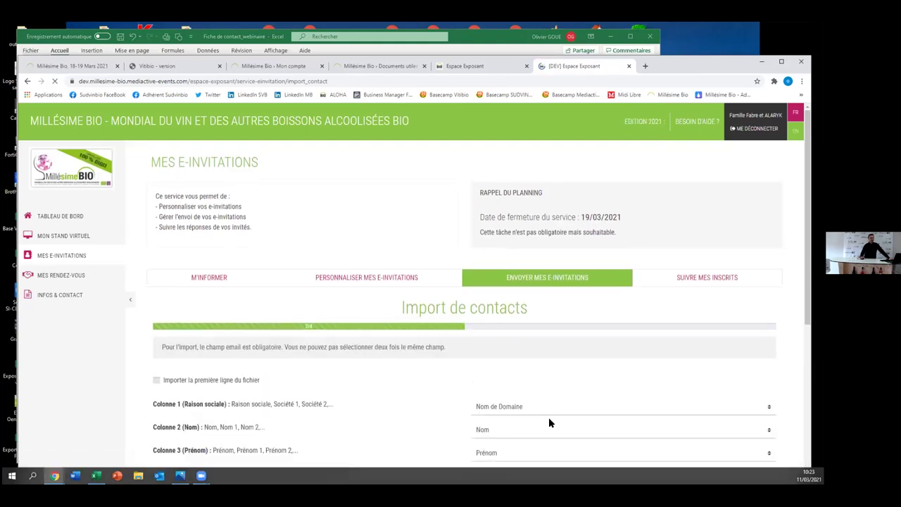
pyautogui.scroll(-2, 342, 328)
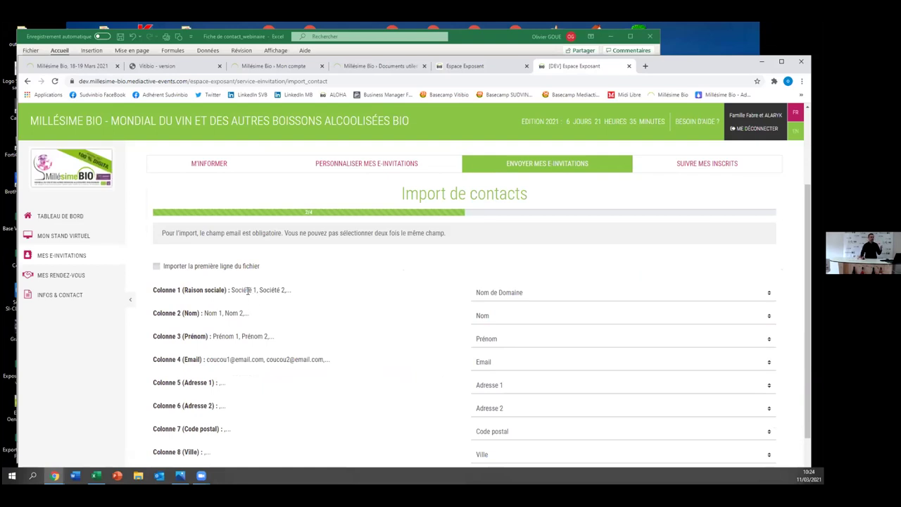
# Try matching the Raison sociale column to Civilité and to Nom, and restore its match to Nom de Domaine
pyautogui.click(492, 296)
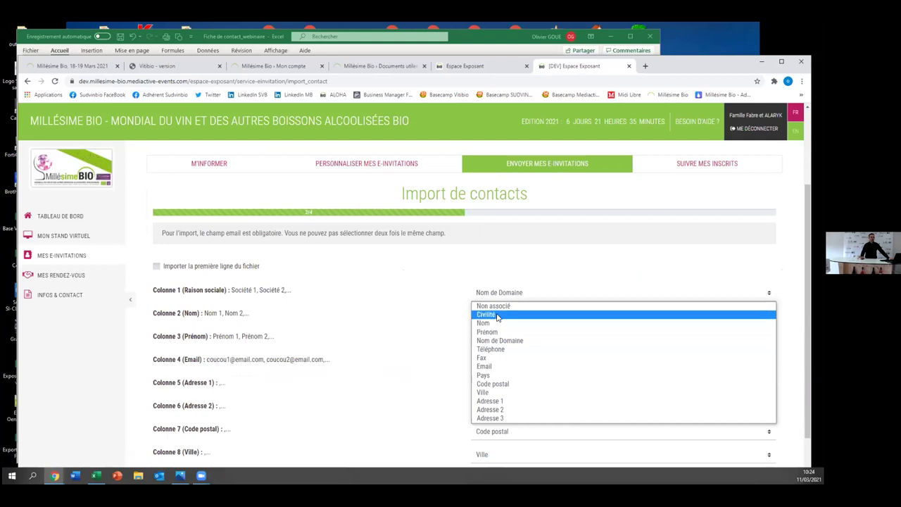
pyautogui.click(497, 314)
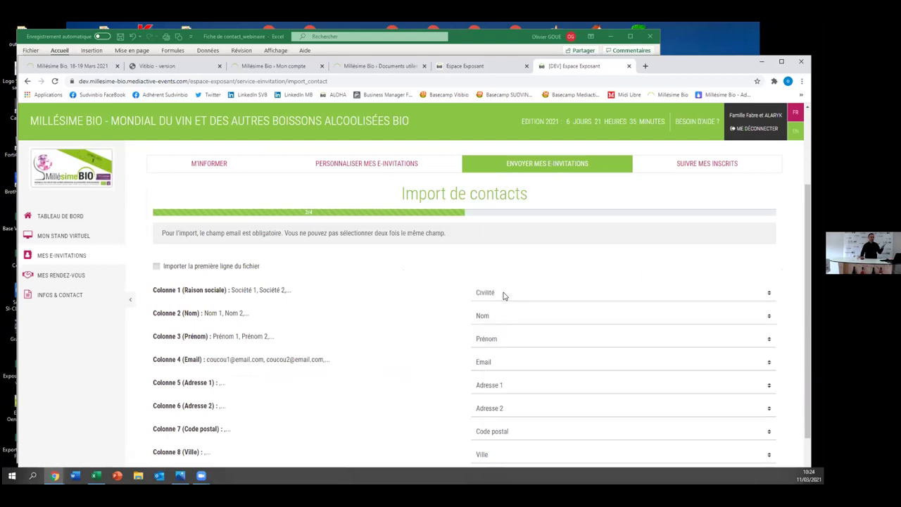
pyautogui.click(503, 294)
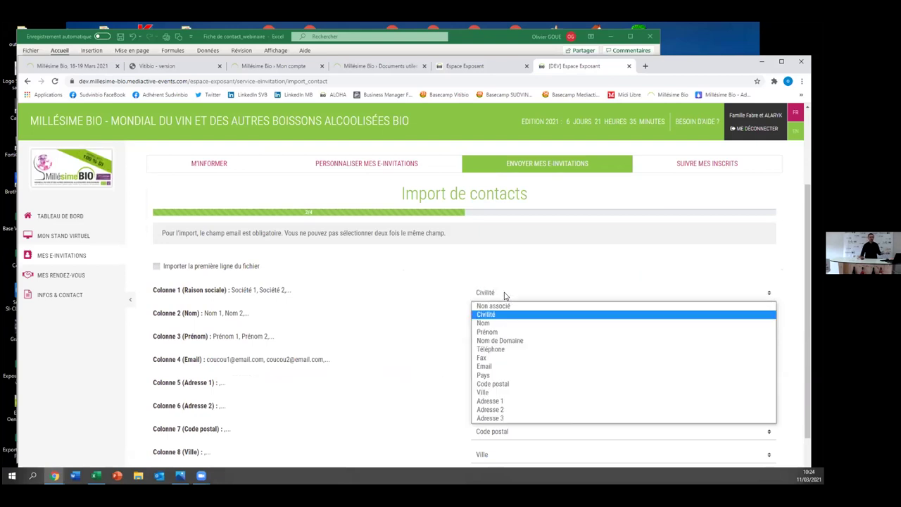
pyautogui.click(507, 328)
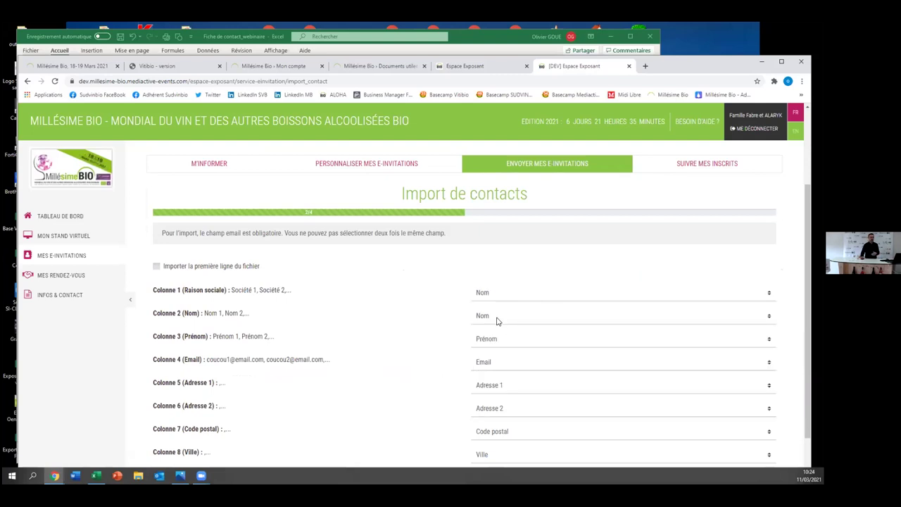
pyautogui.click(491, 296)
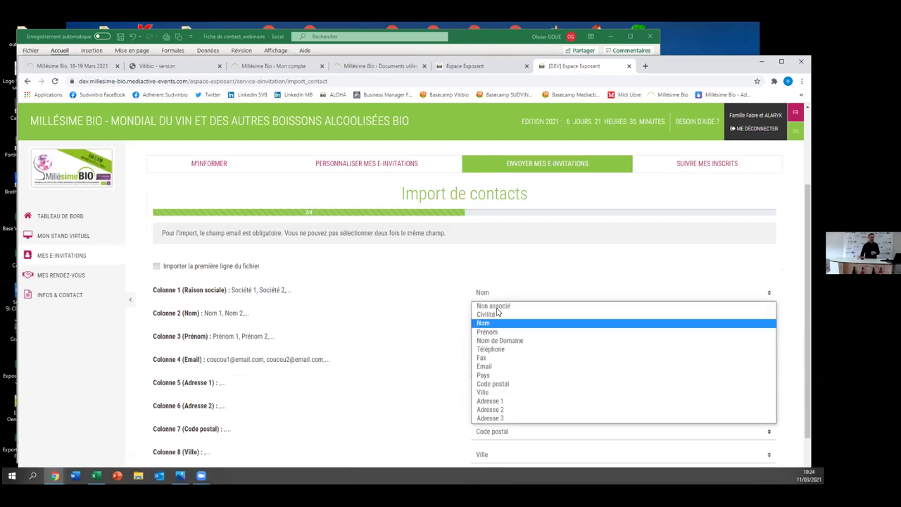
pyautogui.click(506, 342)
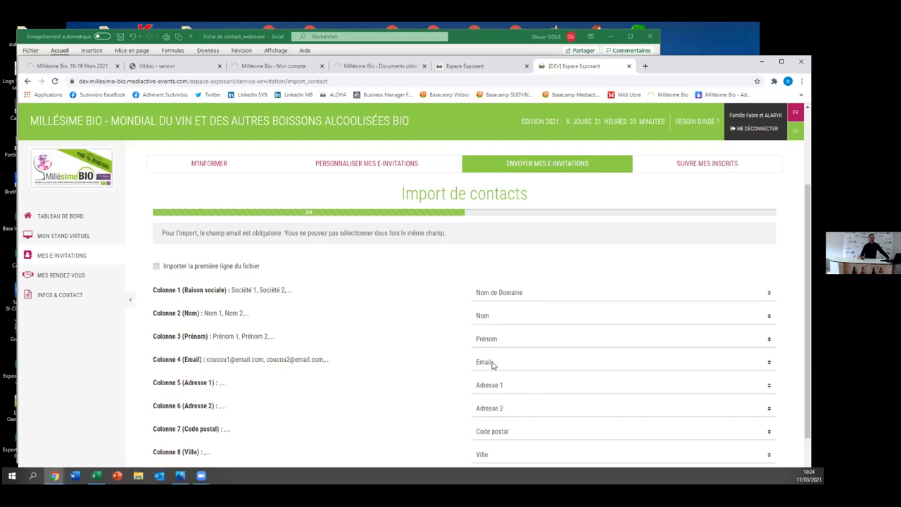
# Set column 5 (Adresse 1) of the contact import to Non associé
pyautogui.scroll(-1, 520, 361)
pyautogui.click(492, 313)
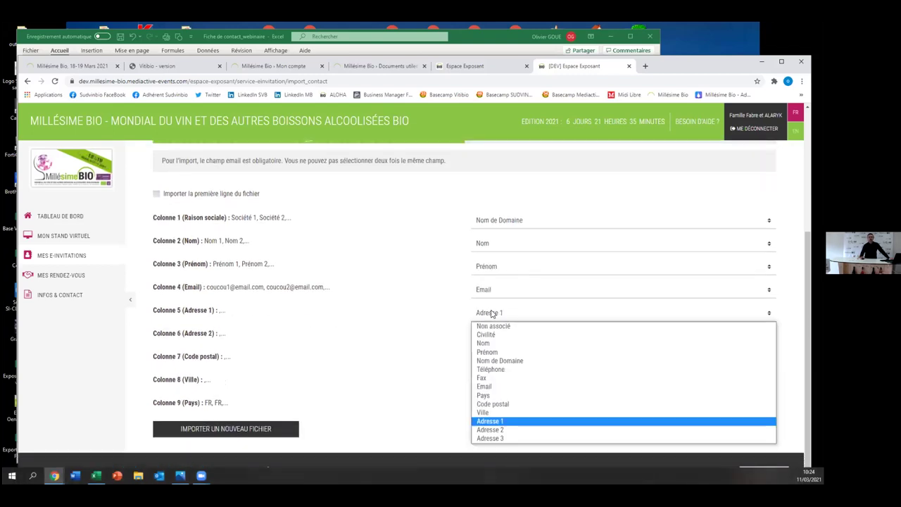
pyautogui.click(495, 326)
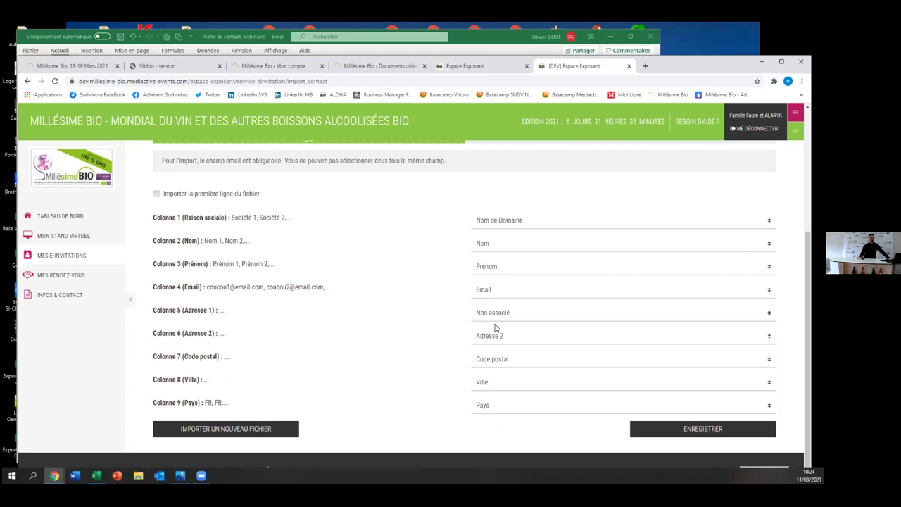
# Set column 6 (Adresse 2) and column 7 (Code postal) of the contact import to Non associé
pyautogui.click(492, 338)
pyautogui.click(492, 347)
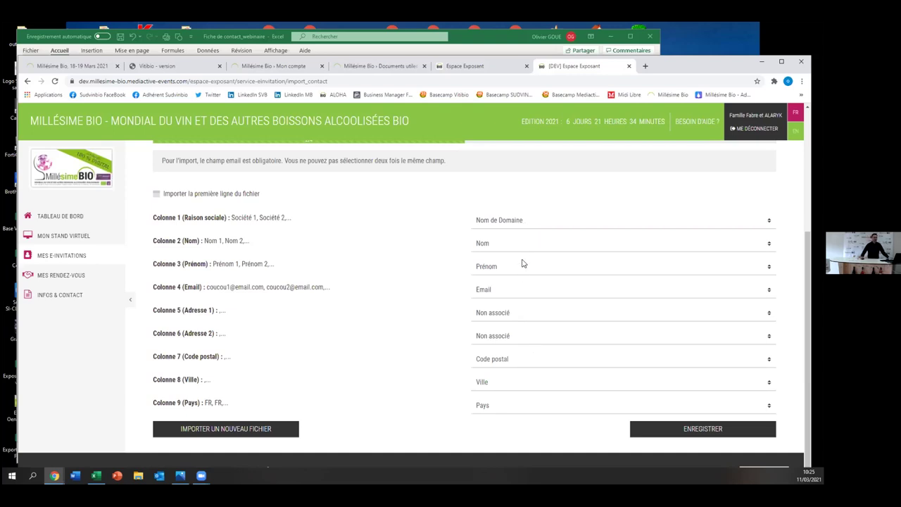
pyautogui.click(512, 362)
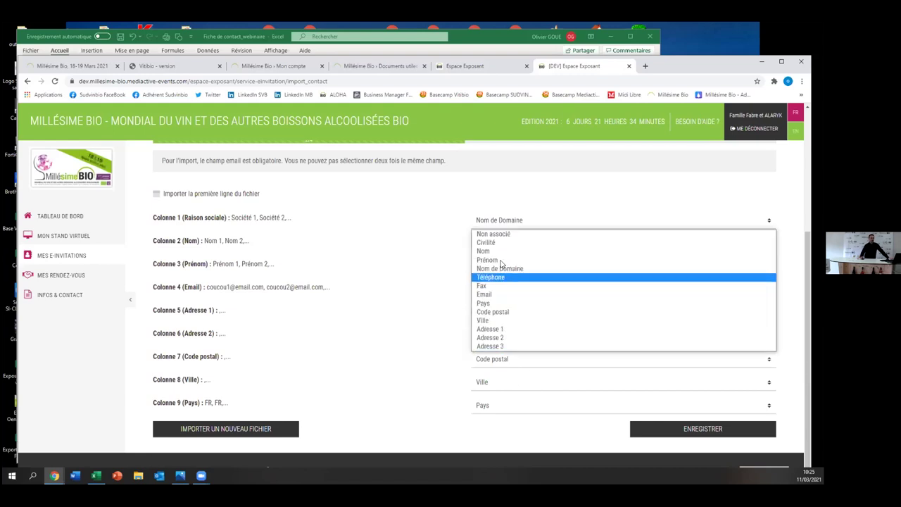
pyautogui.click(502, 234)
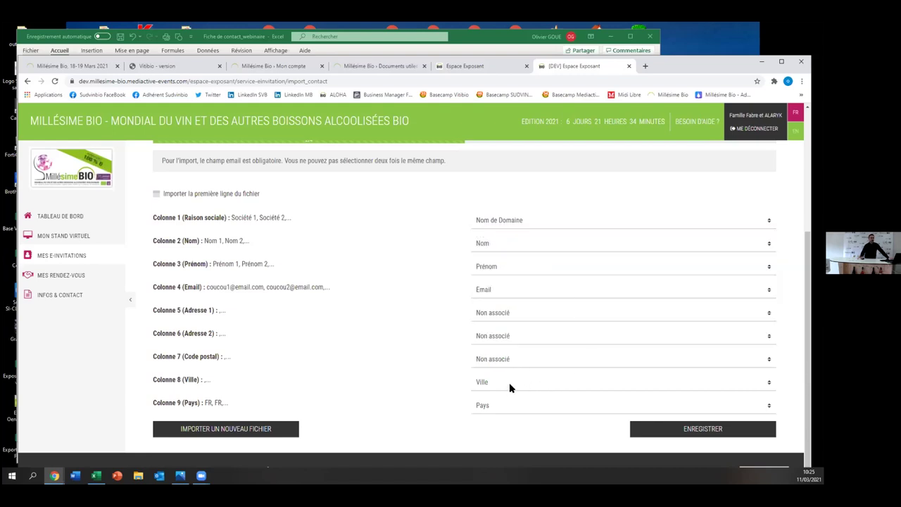
# Save the column matching and import the uploaded contacts
pyautogui.click(697, 430)
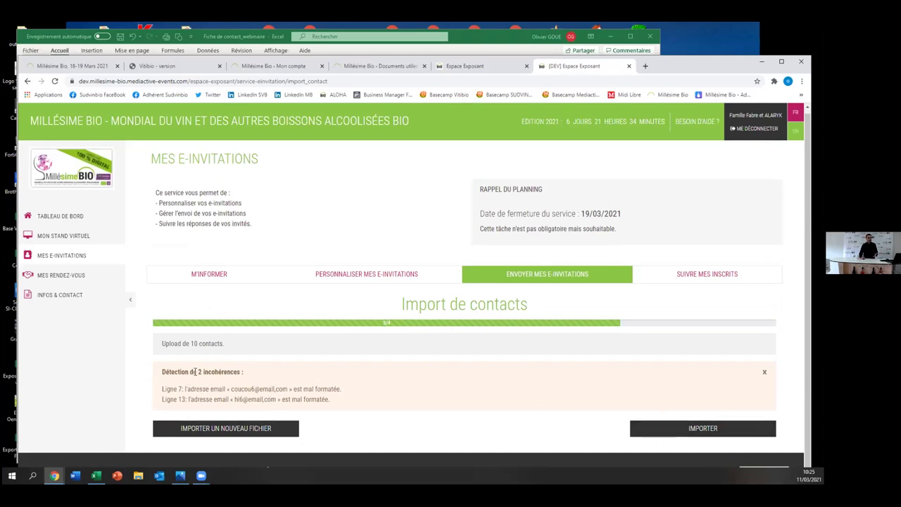
pyautogui.click(701, 431)
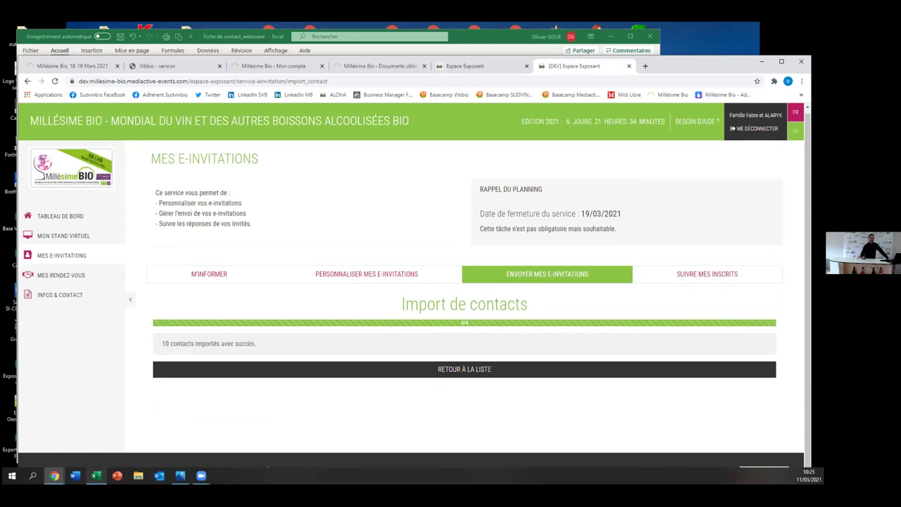
# Switch to Excel to check the Raison sociale entries of the contact sheet, and return to the import page in Chrome
pyautogui.click(95, 476)
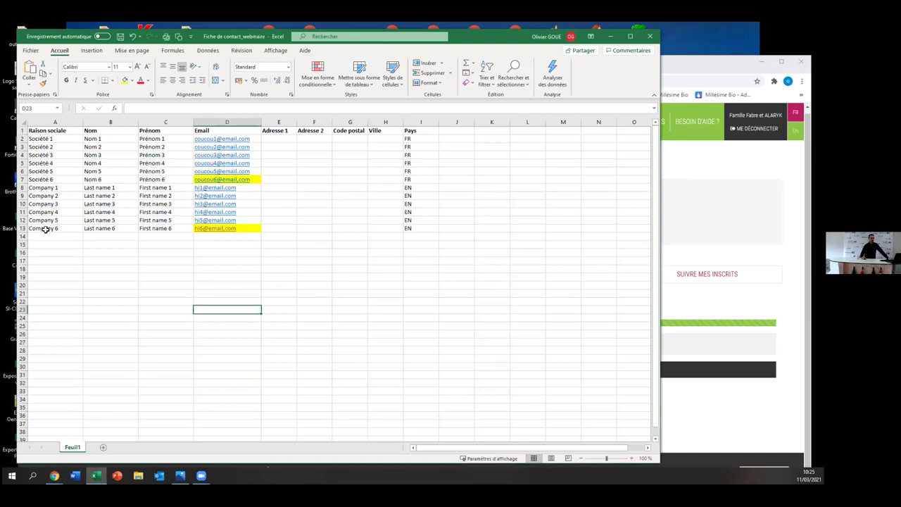
pyautogui.moveTo(44, 227); pyautogui.dragTo(55, 139)
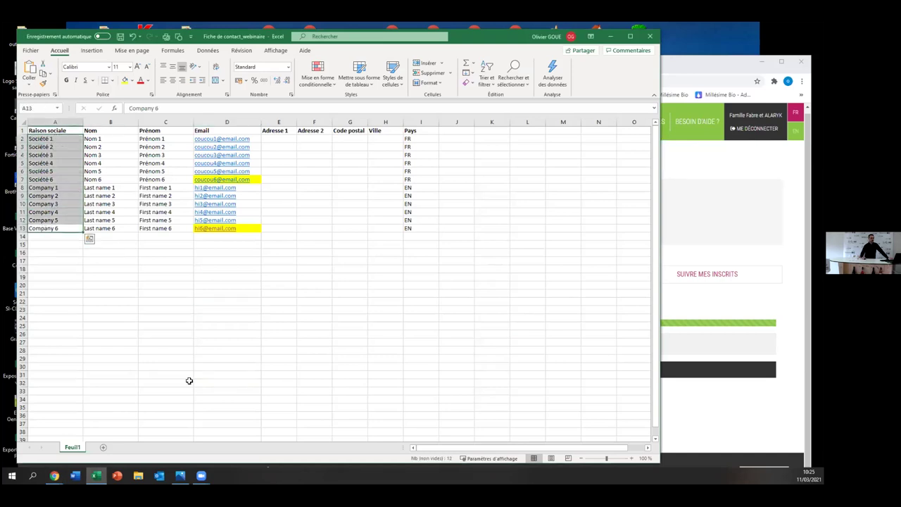
pyautogui.click(708, 159)
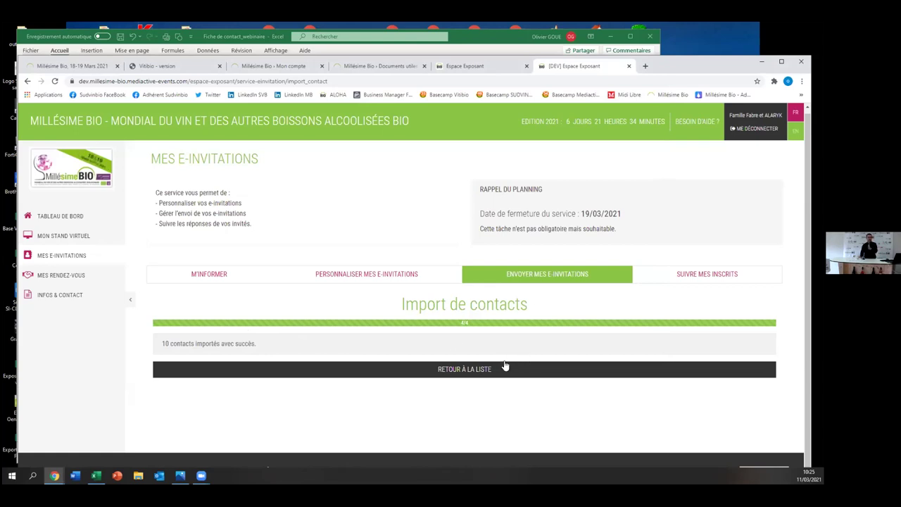
# Go back to the contact list and review the imported contacts under E-invitations à envoyer, along with the available sending actions
pyautogui.click(473, 371)
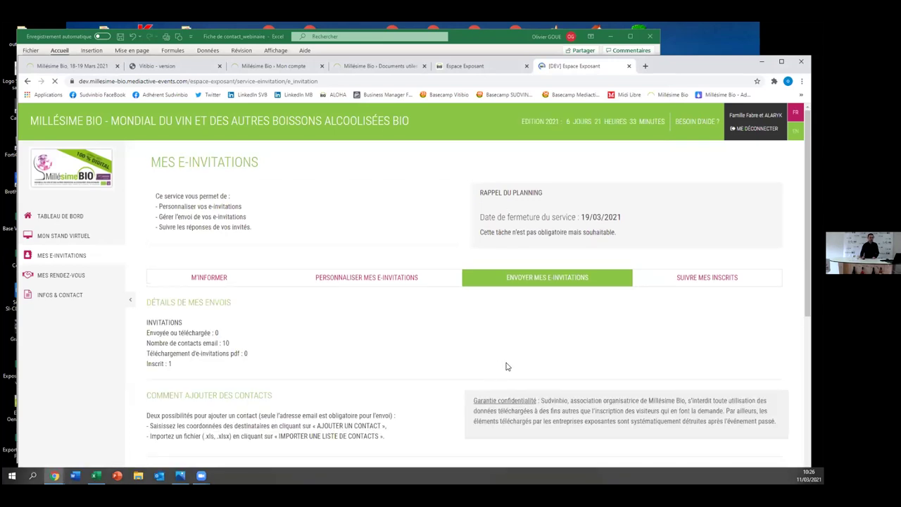
pyautogui.scroll(-5, 475, 370)
pyautogui.scroll(-2, 477, 367)
pyautogui.scroll(2, 479, 366)
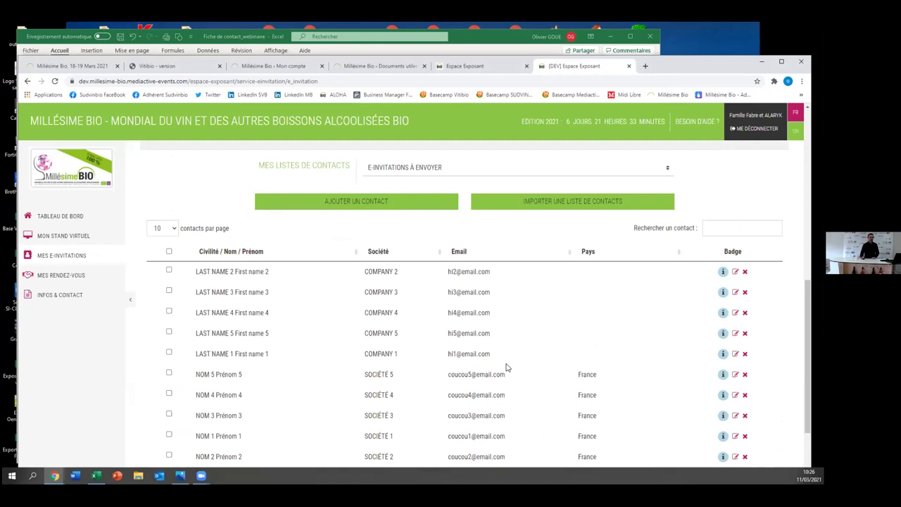
pyautogui.scroll(-2, 504, 408)
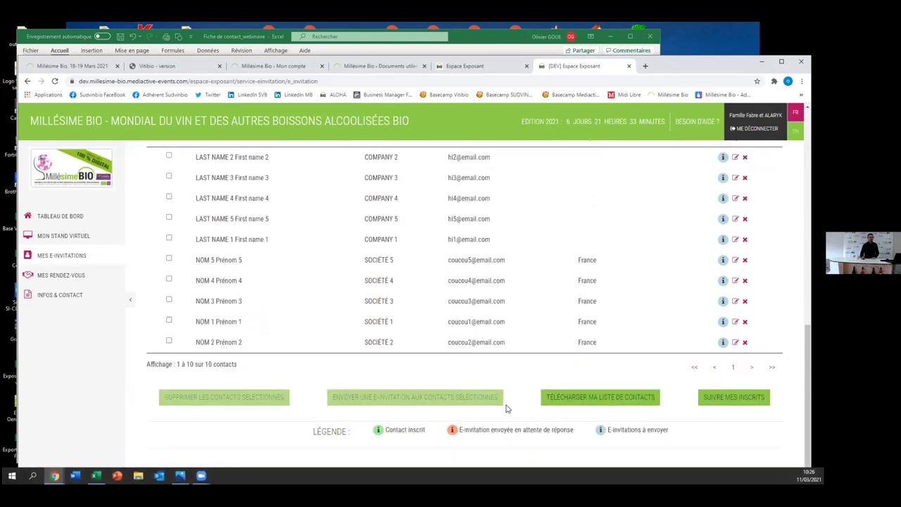
pyautogui.scroll(2, 507, 406)
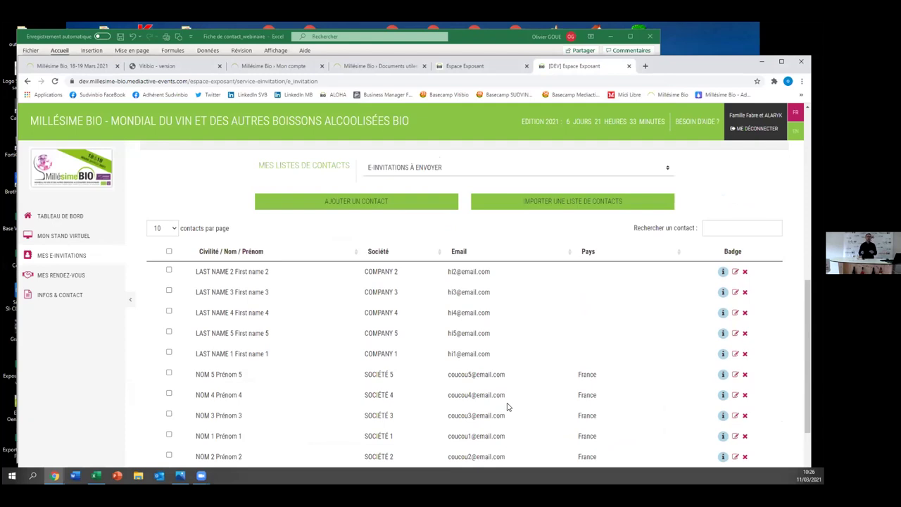
pyautogui.scroll(-2, 511, 404)
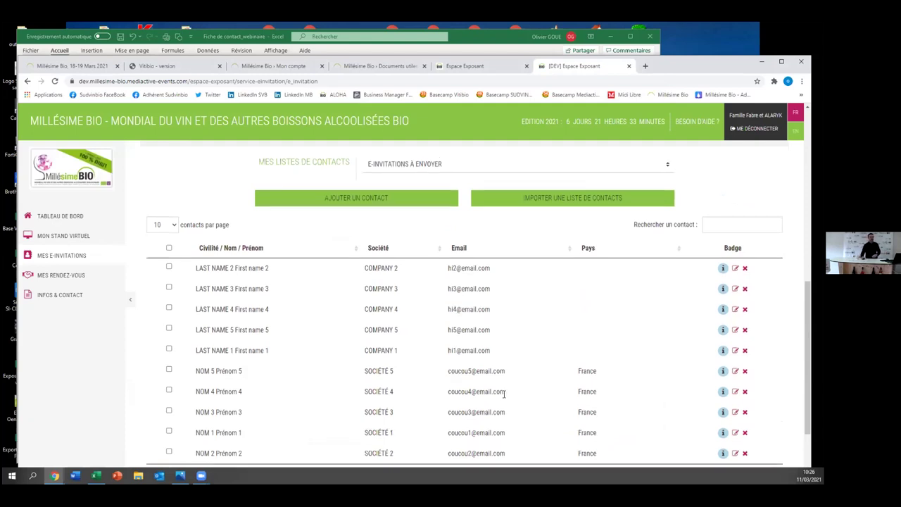
pyautogui.scroll(2, 336, 278)
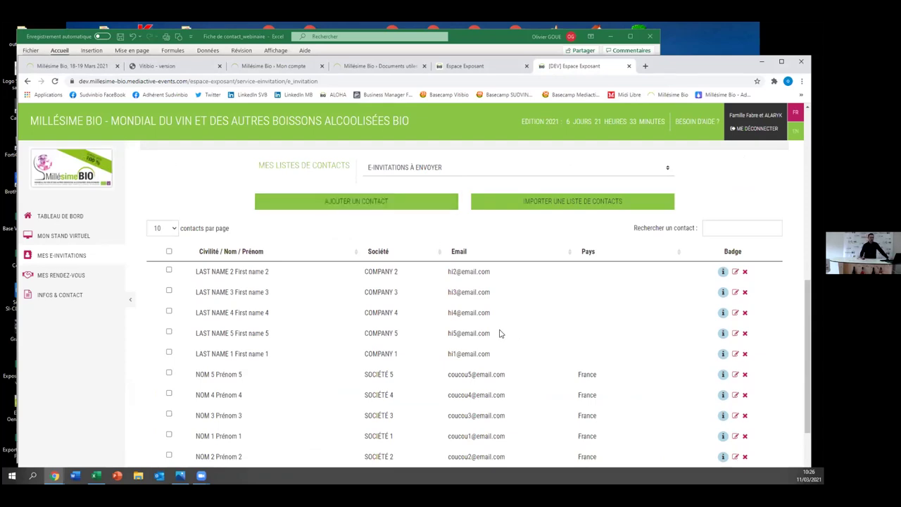
# Try selecting the contacts of COMPANY 2, COMPANY 3 and COMPANY 4 for sending, and clear the whole selection
pyautogui.click(169, 270)
pyautogui.click(169, 291)
pyautogui.click(169, 311)
pyautogui.scroll(2, 405, 272)
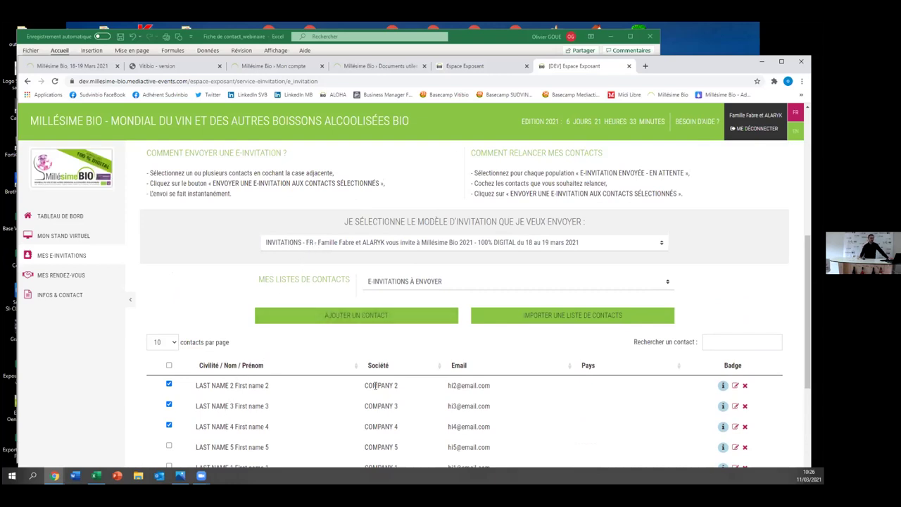
pyautogui.scroll(-2, 375, 385)
pyautogui.scroll(-2, 322, 328)
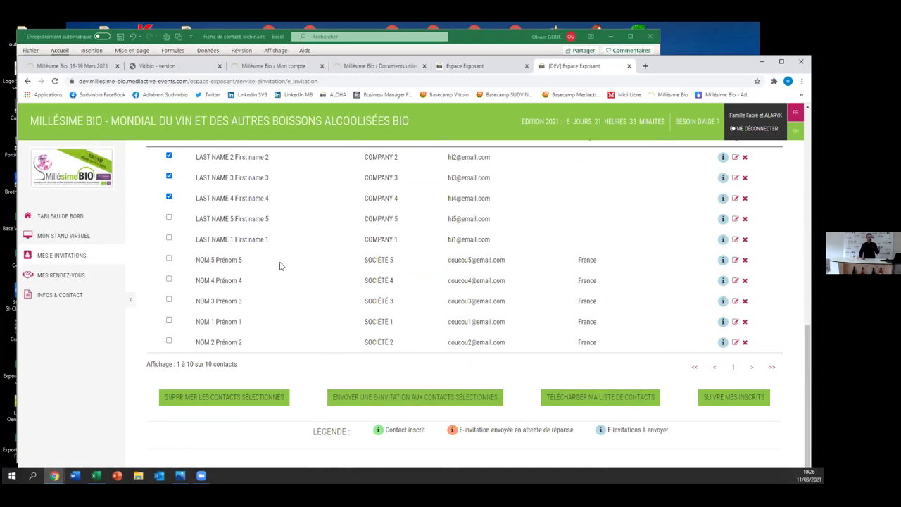
pyautogui.scroll(2, 257, 264)
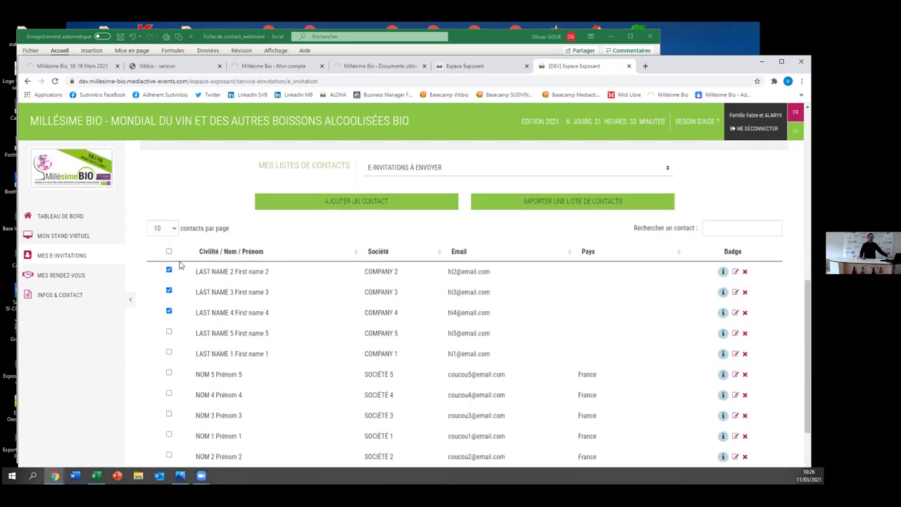
pyautogui.click(169, 252)
pyautogui.click(169, 252)
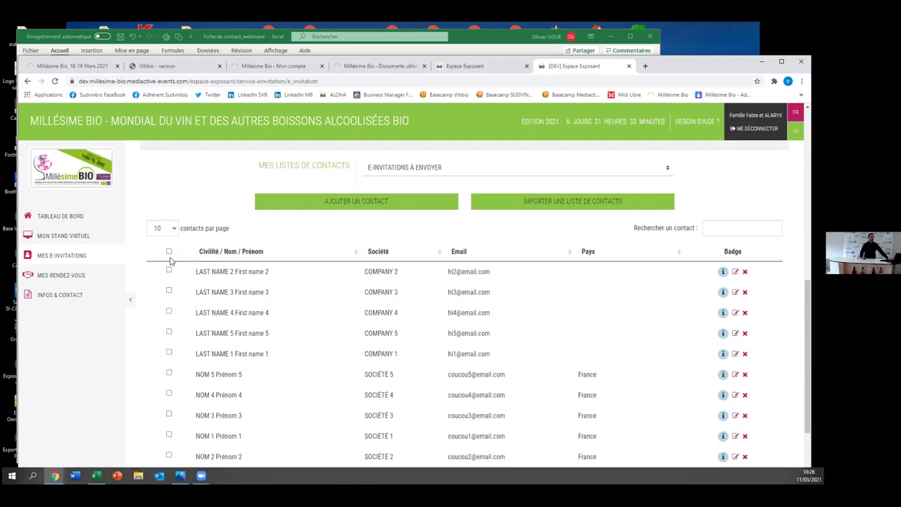
# Select the contacts of COMPANY 1, SOCIÉTÉ 5 and SOCIÉTÉ 4, and choose the English (EN) invitation template
pyautogui.click(169, 352)
pyautogui.click(169, 373)
pyautogui.click(169, 394)
pyautogui.scroll(2, 347, 197)
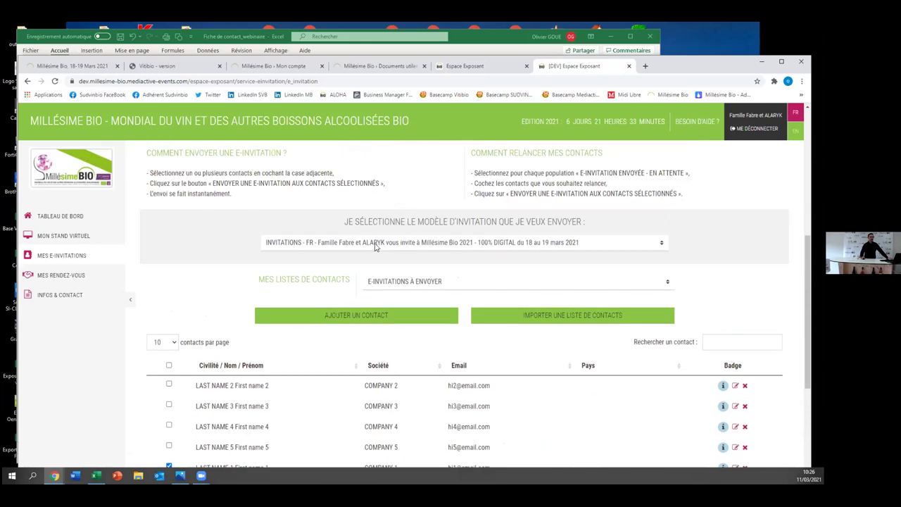
pyautogui.click(352, 243)
pyautogui.click(345, 264)
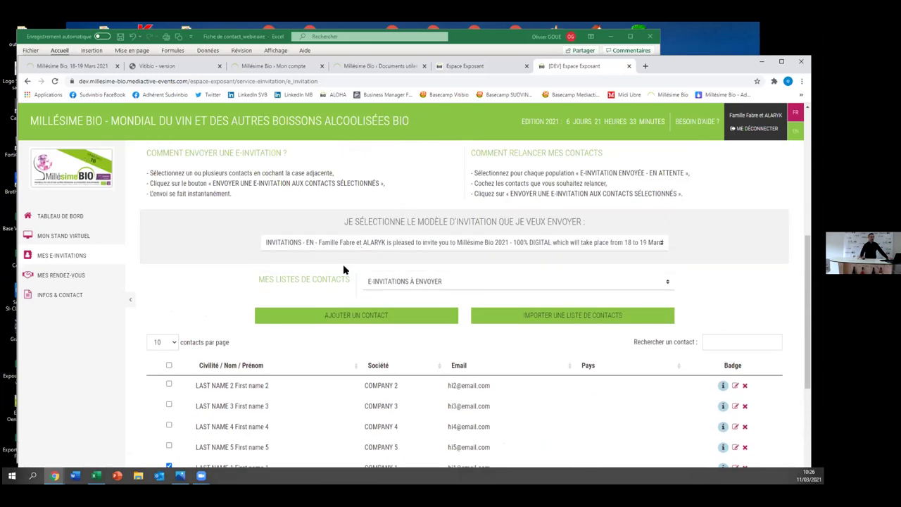
pyautogui.scroll(-2, 448, 305)
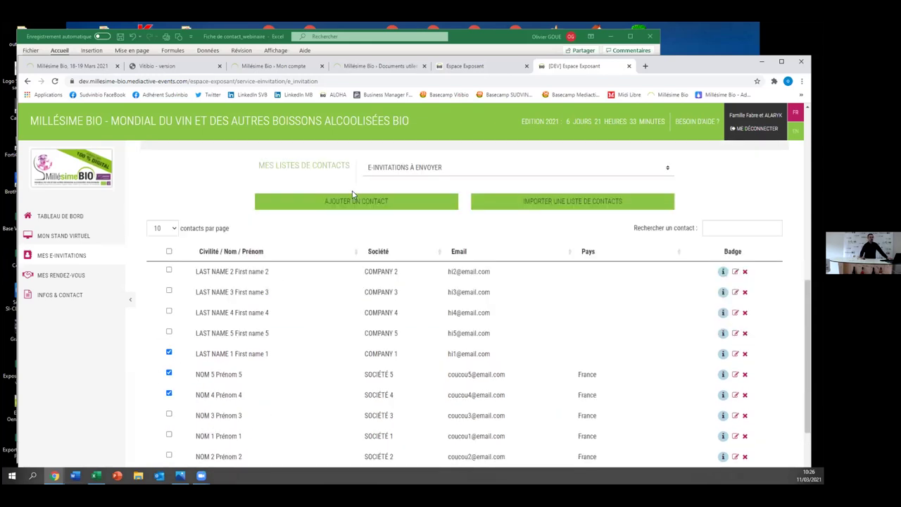
pyautogui.scroll(-2, 262, 369)
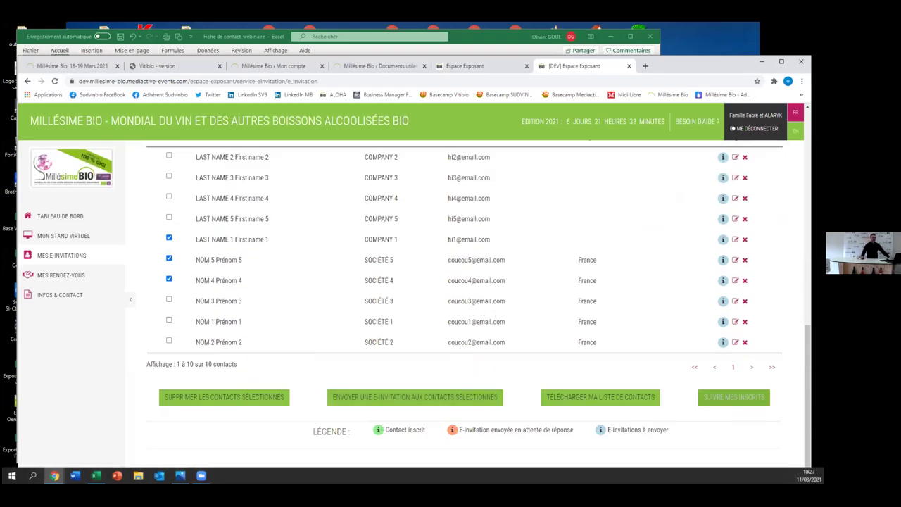
# Open the tracking of registered guests and examine the Invitations registration list, its badge information and the sending details
pyautogui.scroll(6, 556, 302)
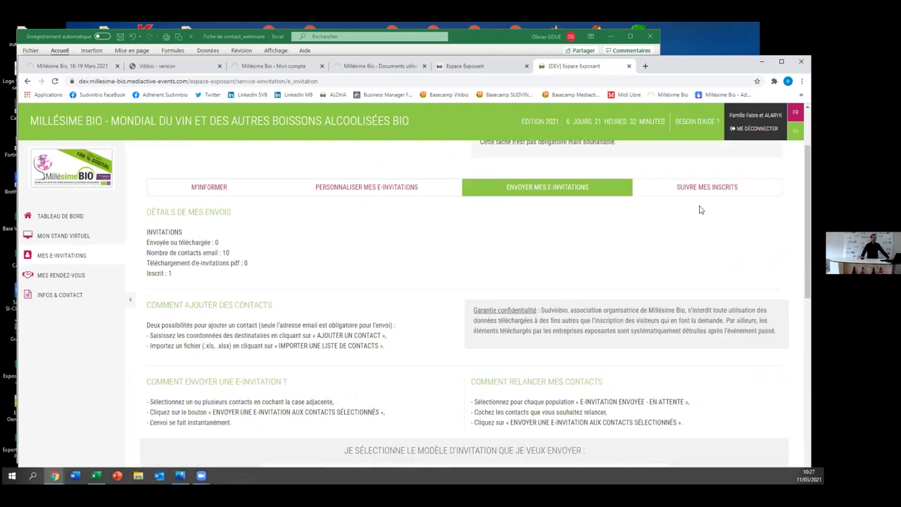
pyautogui.click(717, 190)
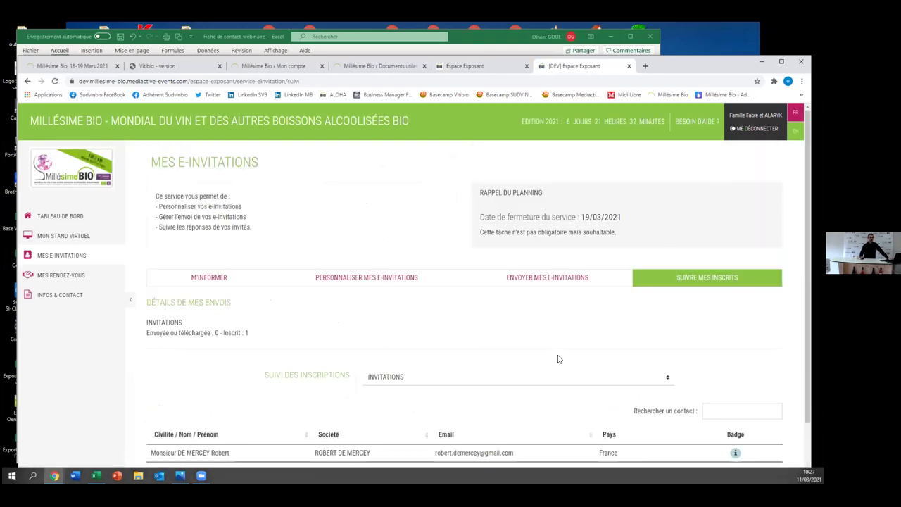
pyautogui.scroll(-1, 533, 338)
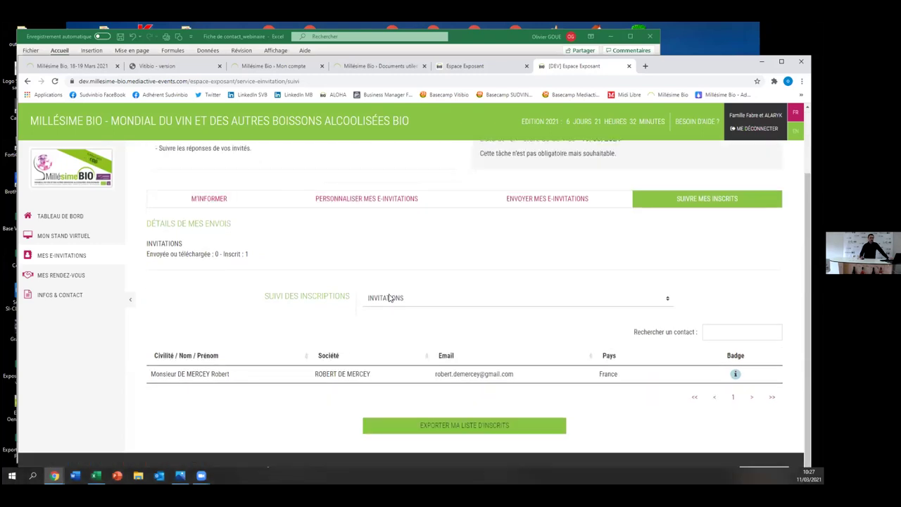
pyautogui.click(387, 298)
pyautogui.click(386, 302)
pyautogui.moveTo(735, 374)
pyautogui.scroll(2, 641, 296)
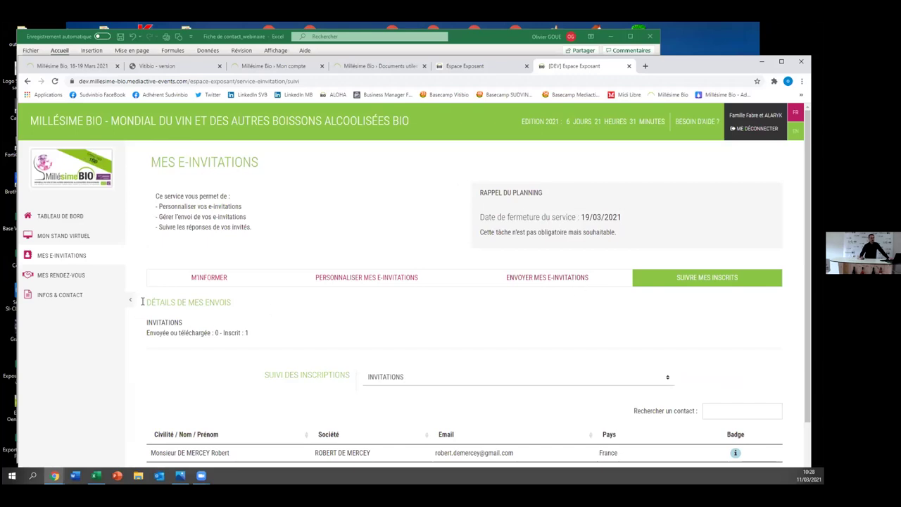
pyautogui.scroll(-2, 464, 292)
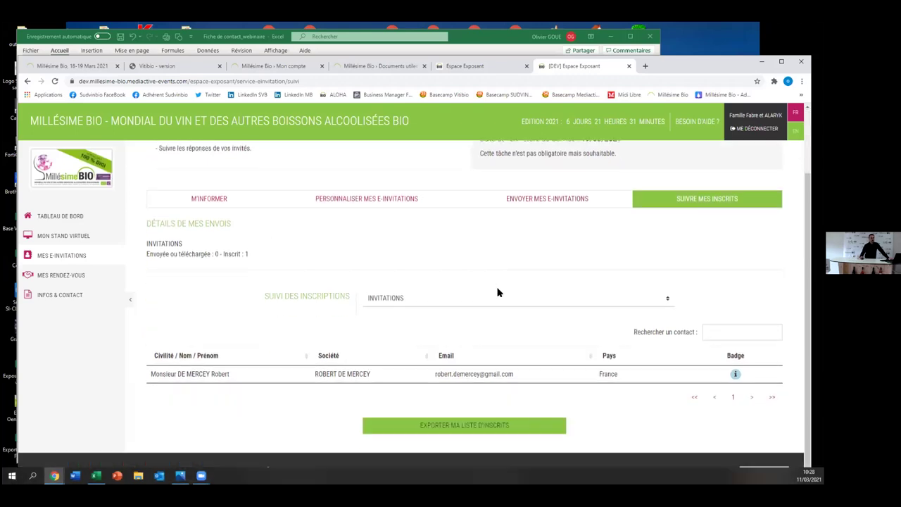
# Open Mes rendez-vous, review the company information and collaborators, and bring up the form for adding or modifying collaborators
pyautogui.click(70, 278)
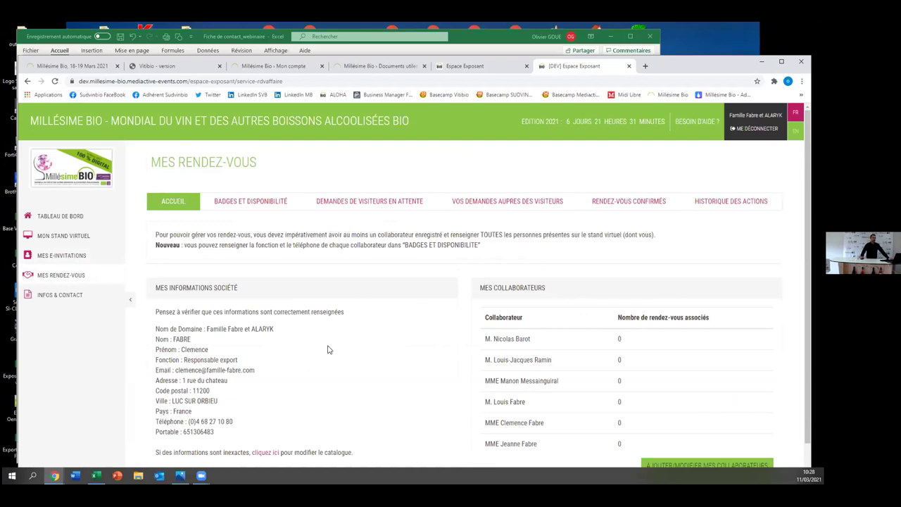
pyautogui.scroll(-1, 337, 345)
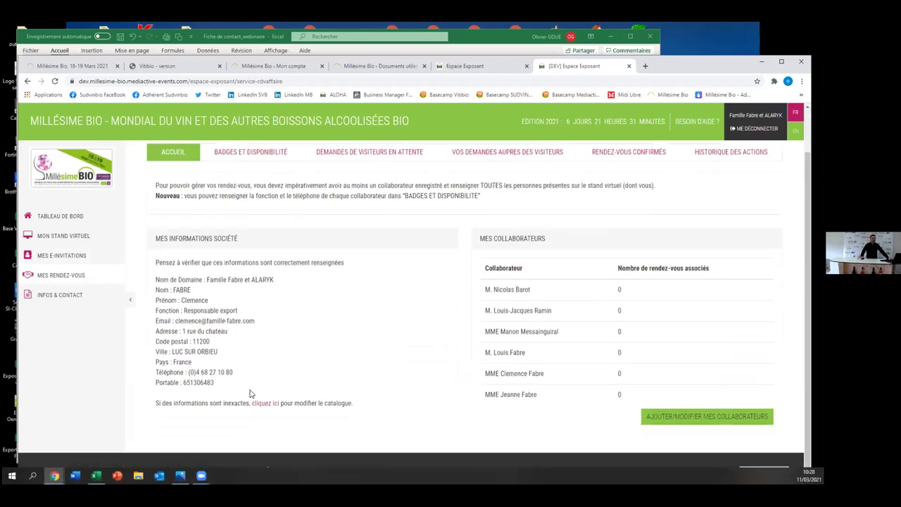
pyautogui.scroll(1, 578, 289)
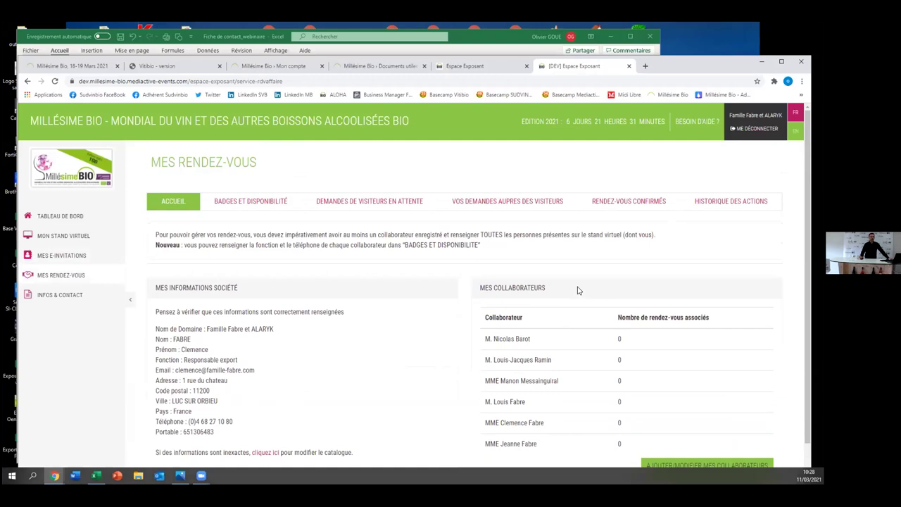
pyautogui.scroll(-1, 592, 285)
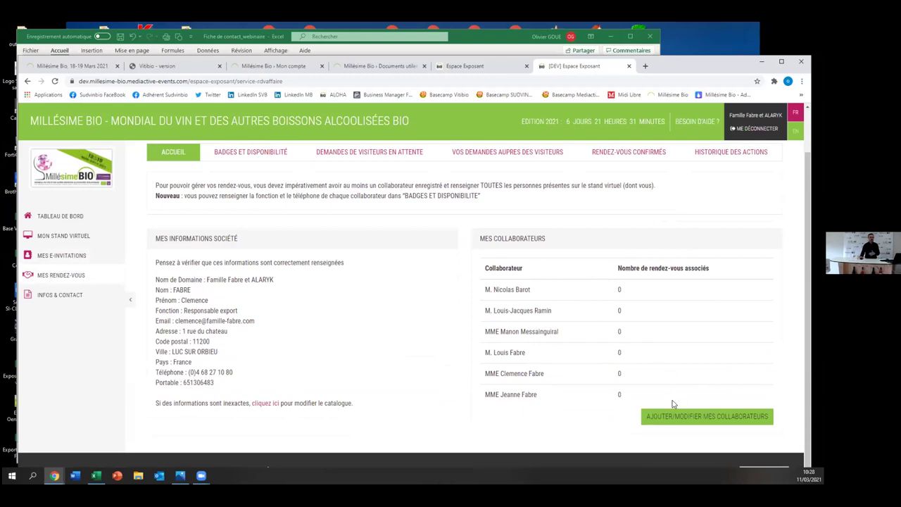
pyautogui.click(693, 418)
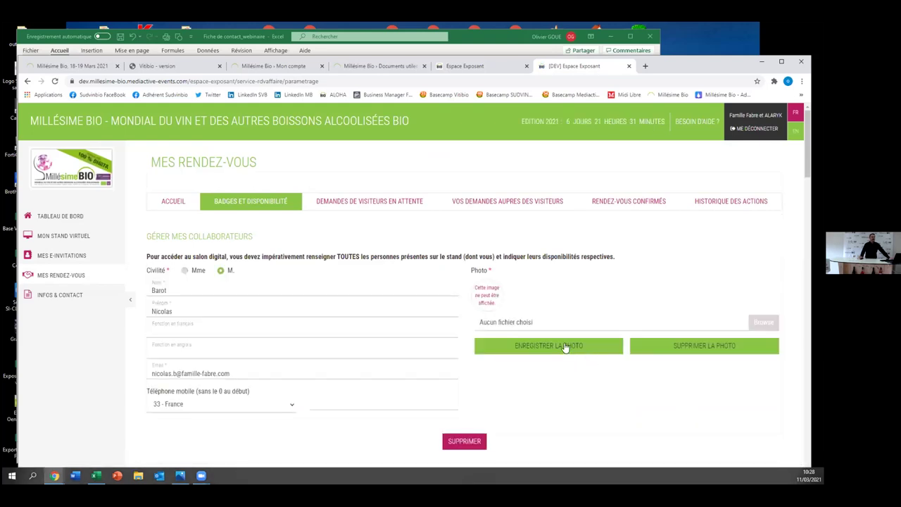
# Switch to the non-DEV Espace Exposant and open the form for adding or modifying collaborators in its Mes rendez-vous section
pyautogui.click(489, 64)
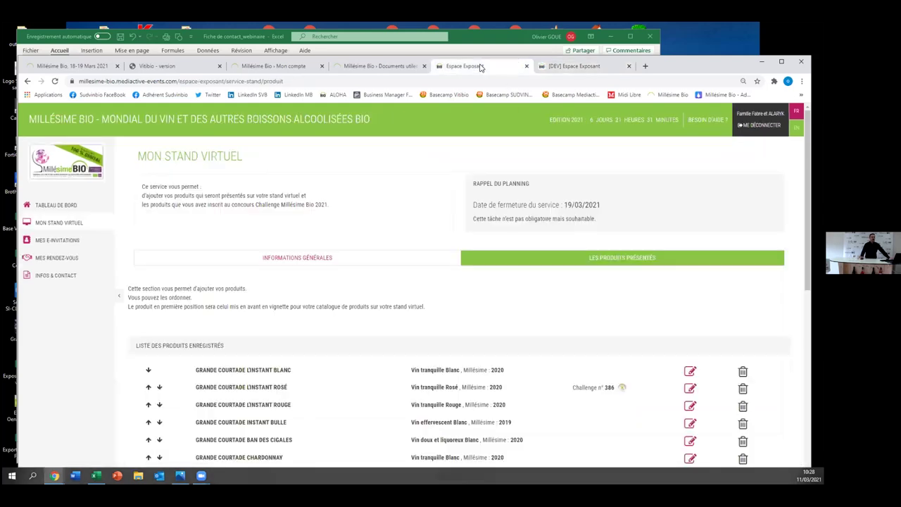
pyautogui.click(66, 259)
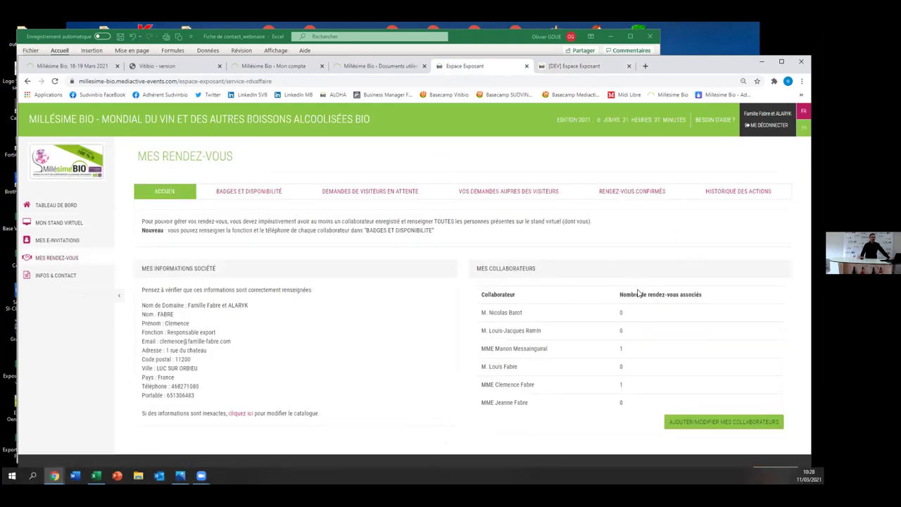
pyautogui.click(709, 423)
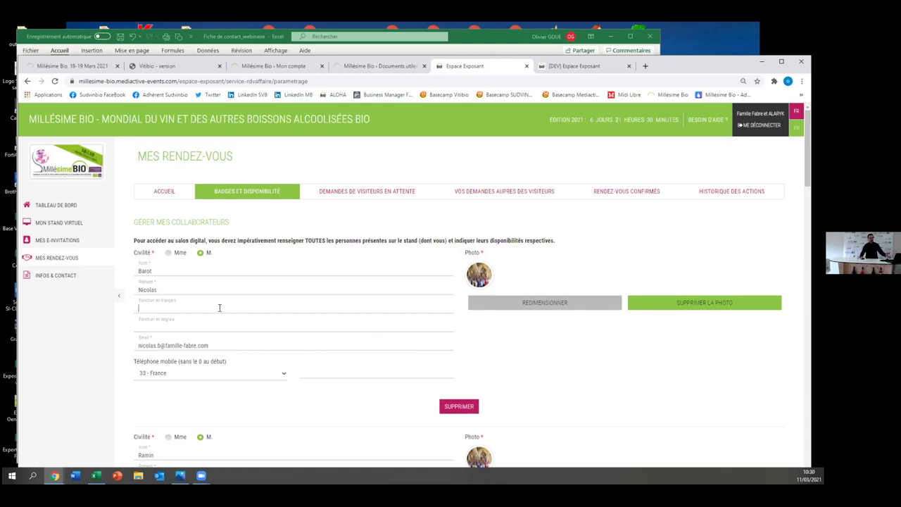
# Go through the collaborators' details and save the modified or new collaborators
pyautogui.scroll(-2, 548, 330)
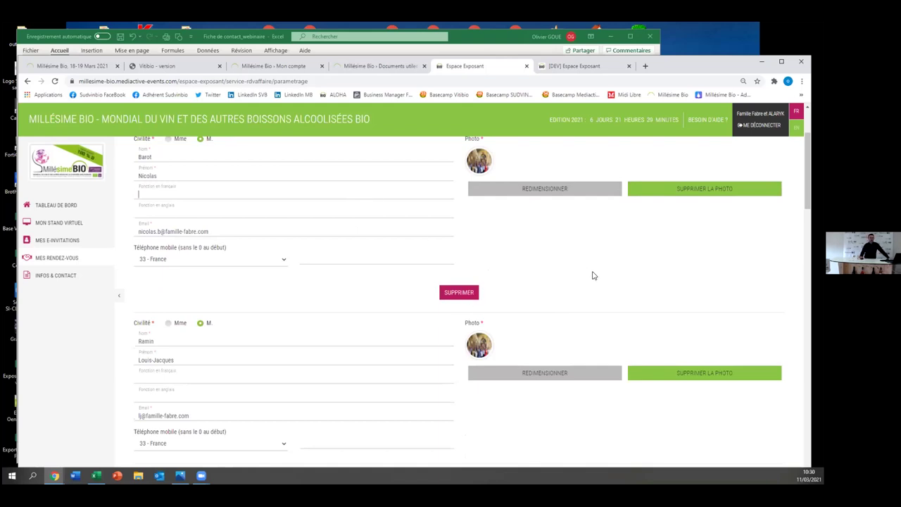
pyautogui.scroll(-1, 593, 275)
pyautogui.scroll(-4, 593, 275)
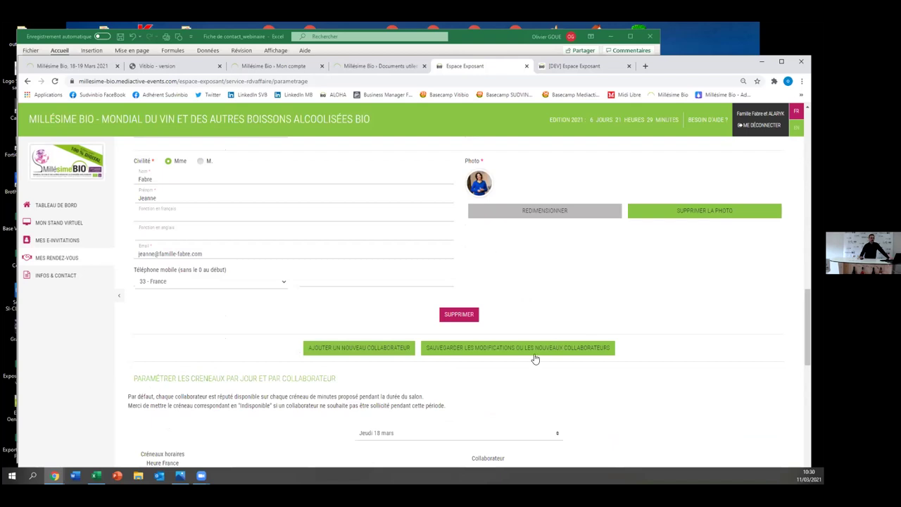
pyautogui.click(538, 352)
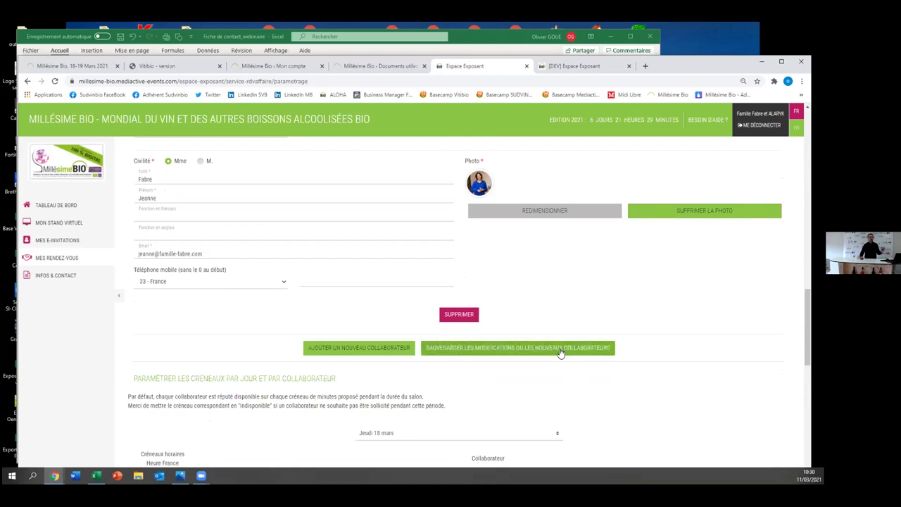
pyautogui.click(562, 348)
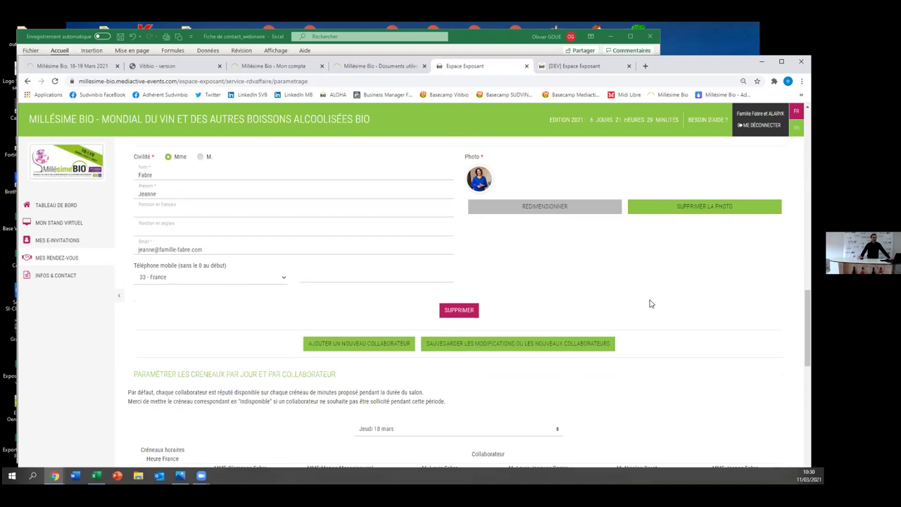
# Switch to the [DEV] Espace Exposant and find the time-slot settings per day and per collaborator below the collaborators' details
pyautogui.scroll(-5, 650, 302)
pyautogui.click(574, 65)
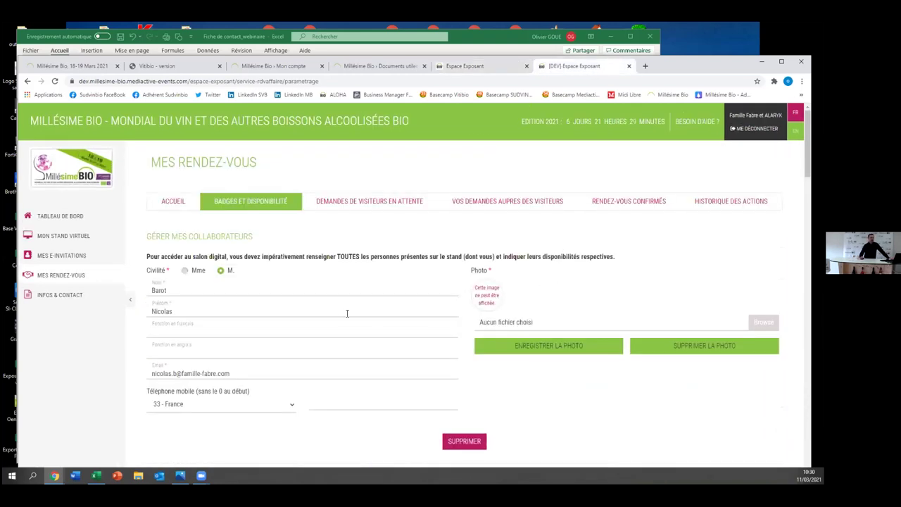
pyautogui.scroll(-6, 352, 308)
pyautogui.scroll(-15, 416, 286)
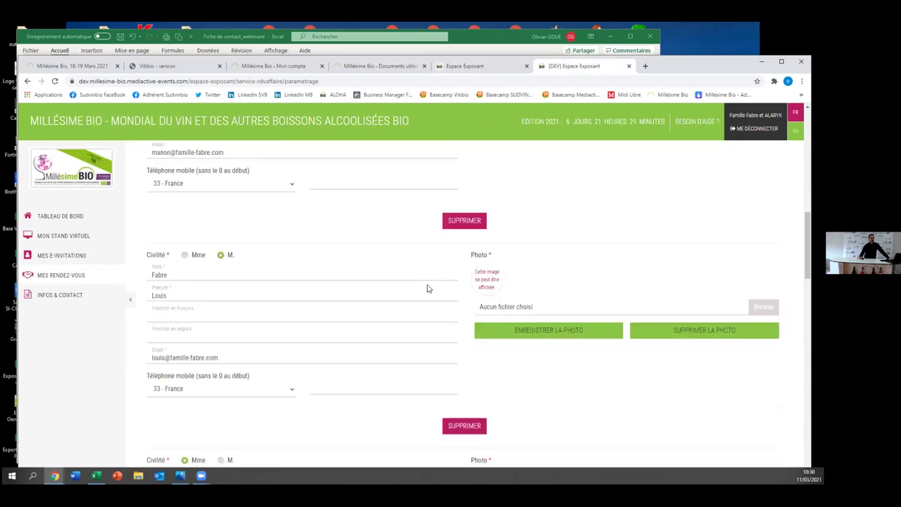
pyautogui.scroll(-5, 451, 278)
pyautogui.scroll(-5, 476, 278)
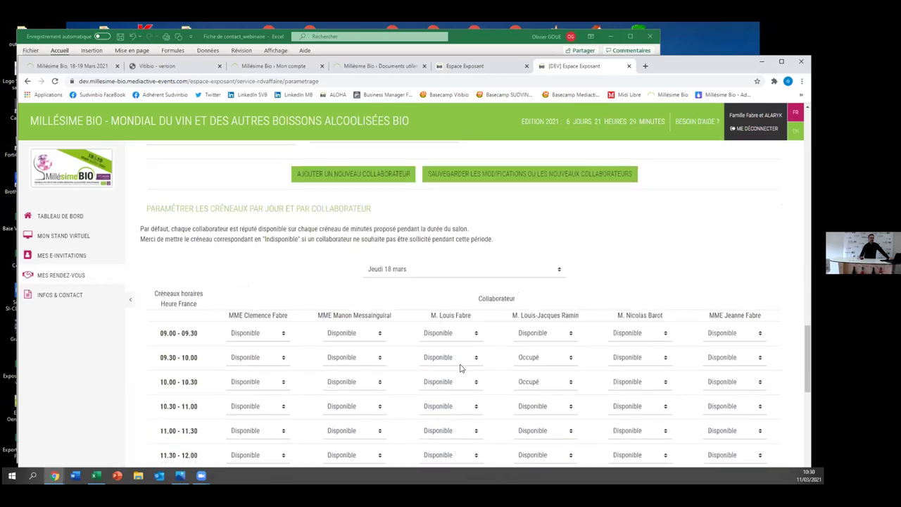
# Set the fourth collaborator's 09.00 - 09.30 slot on Jeudi 18 mars to Indisponible and save the time slots
pyautogui.scroll(-2, 474, 367)
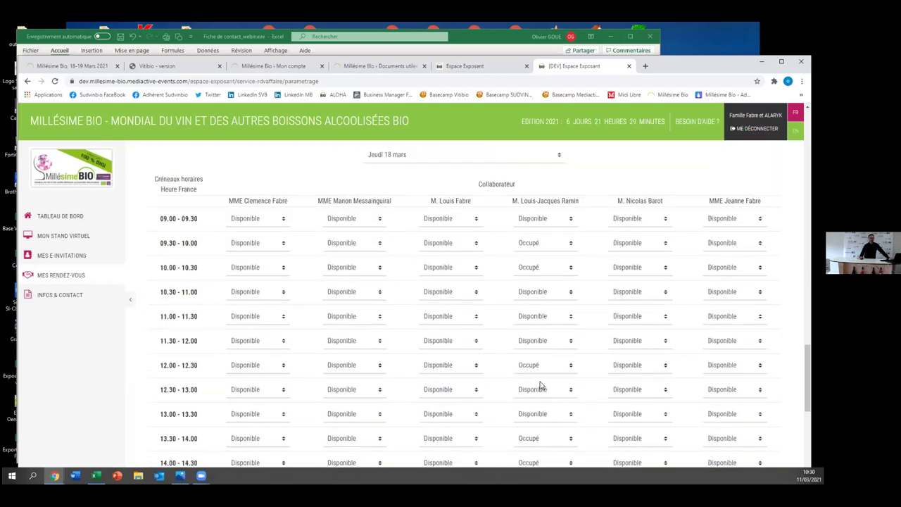
pyautogui.scroll(2, 542, 387)
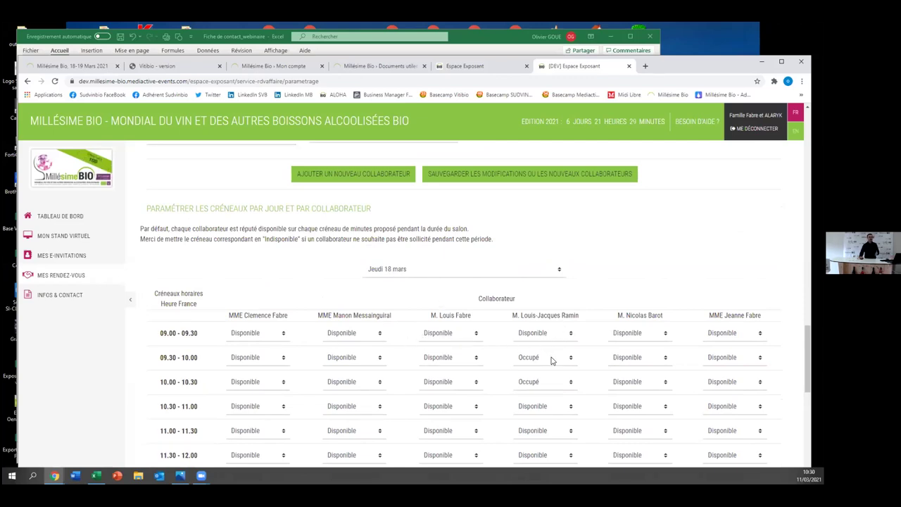
pyautogui.scroll(-2, 553, 360)
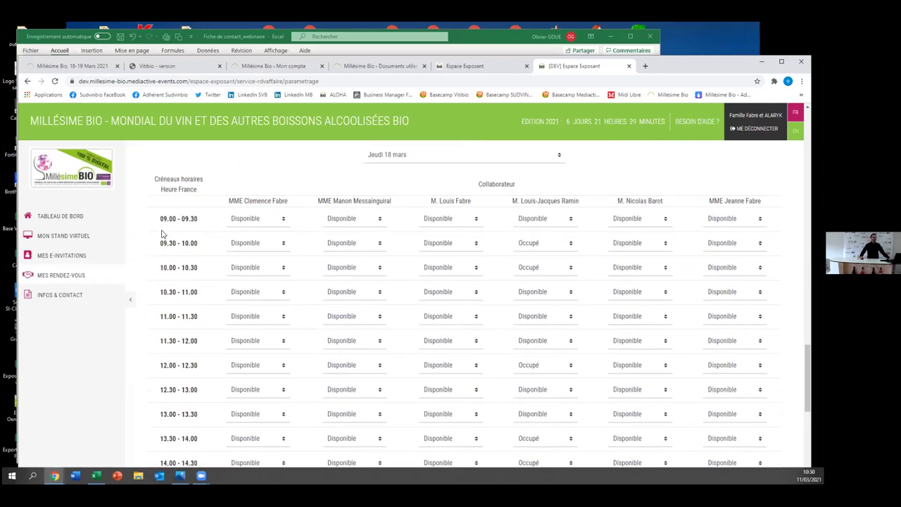
pyautogui.click(571, 221)
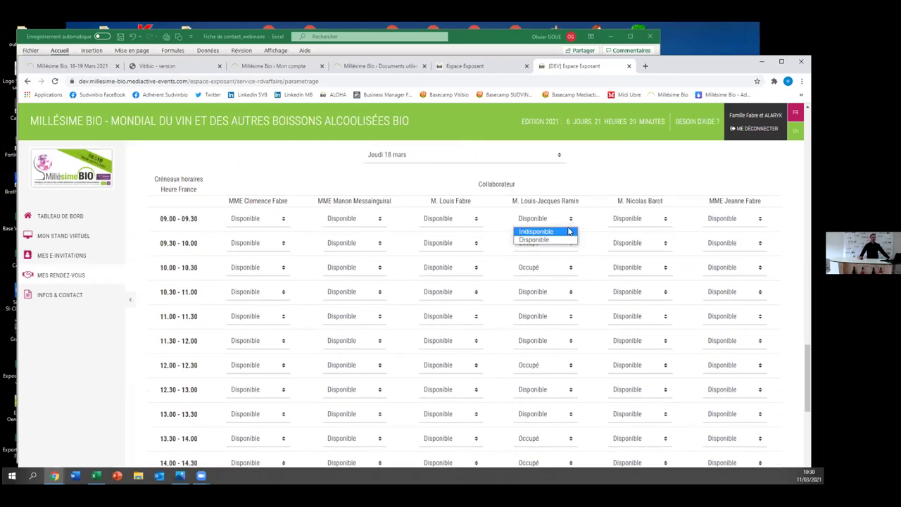
pyautogui.click(568, 232)
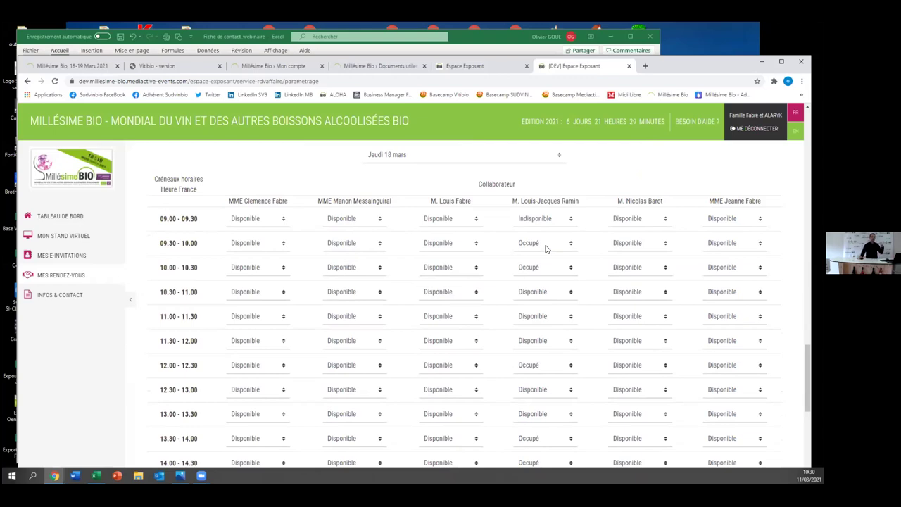
pyautogui.scroll(-6, 577, 290)
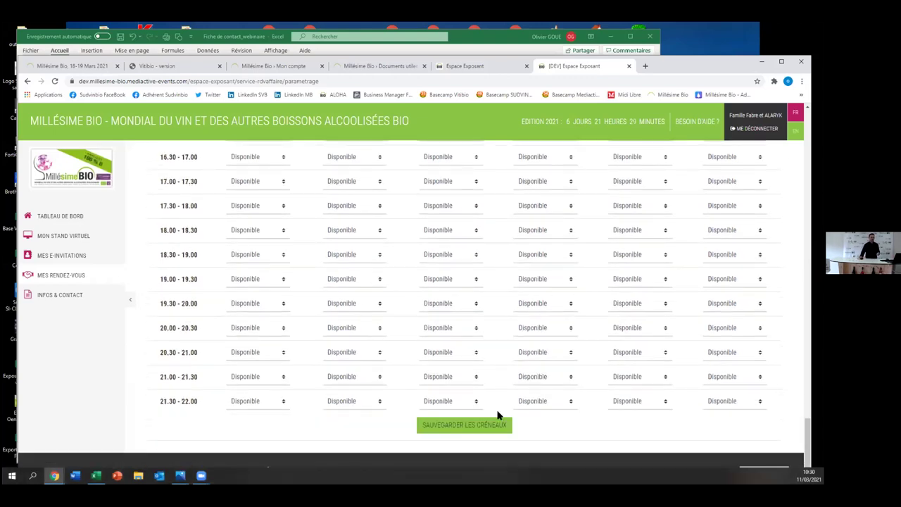
pyautogui.click(465, 425)
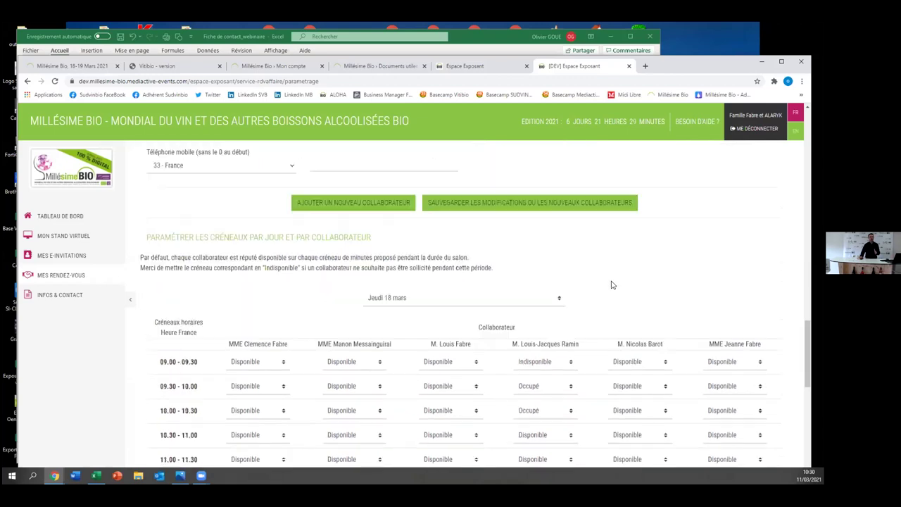
# Check the collaborators' availability across the whole time-slot grid for Jeudi 18 mars
pyautogui.scroll(-5, 513, 352)
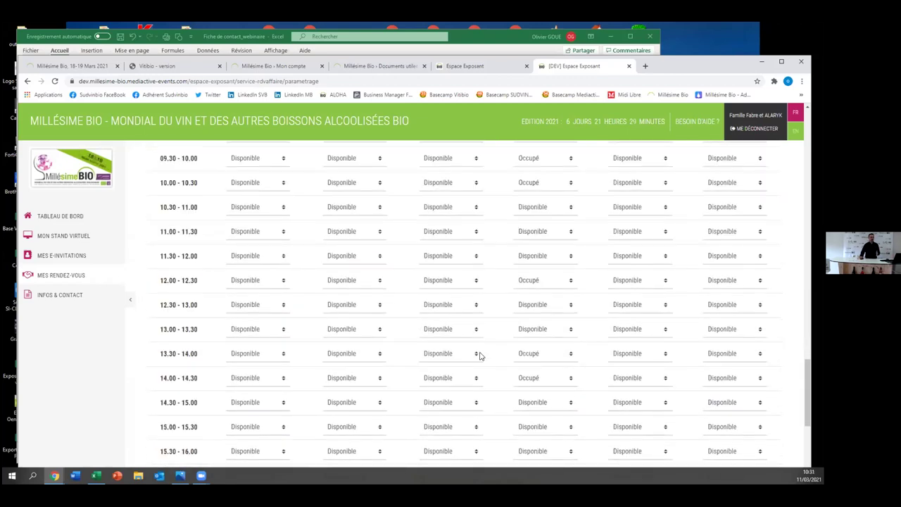
pyautogui.scroll(-5, 480, 356)
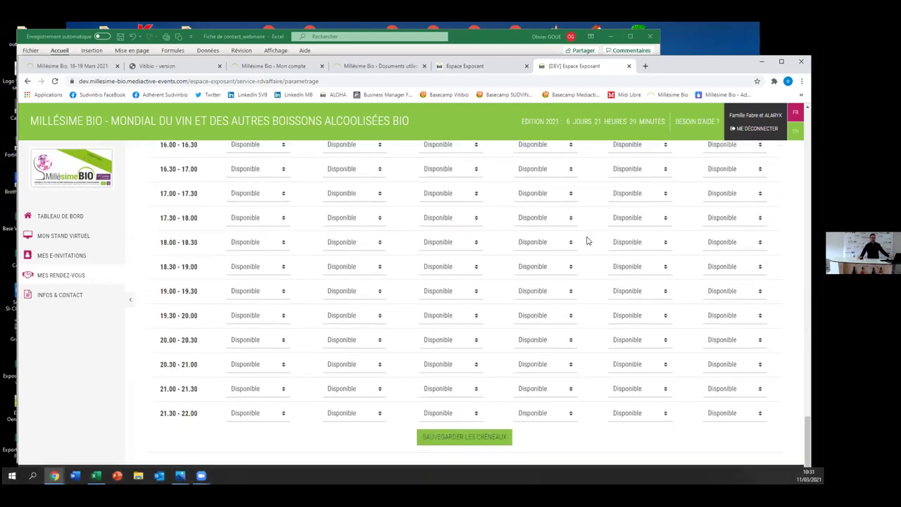
pyautogui.scroll(7, 587, 242)
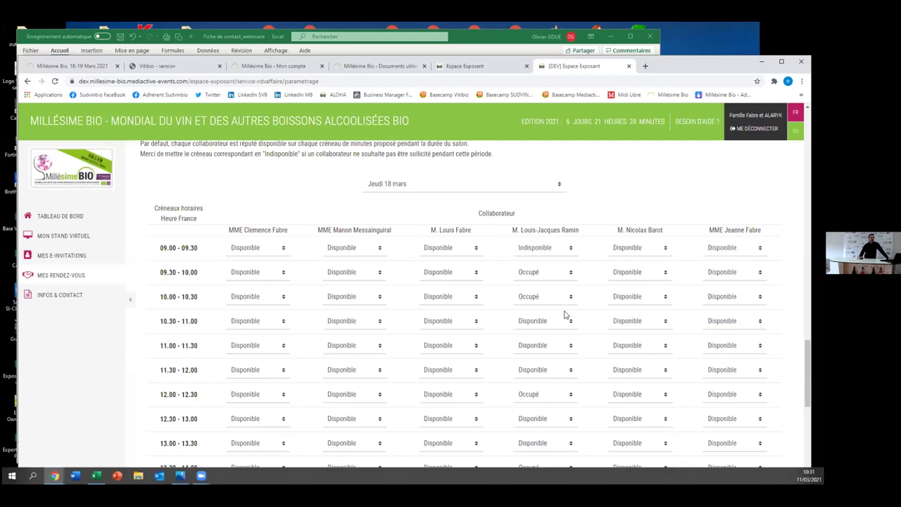
pyautogui.scroll(2, 569, 303)
pyautogui.scroll(4, 562, 259)
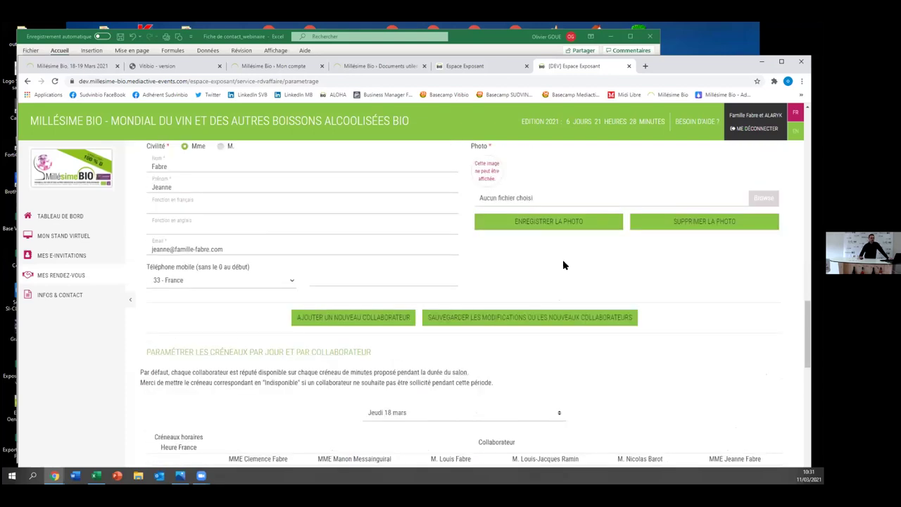
pyautogui.scroll(6, 563, 265)
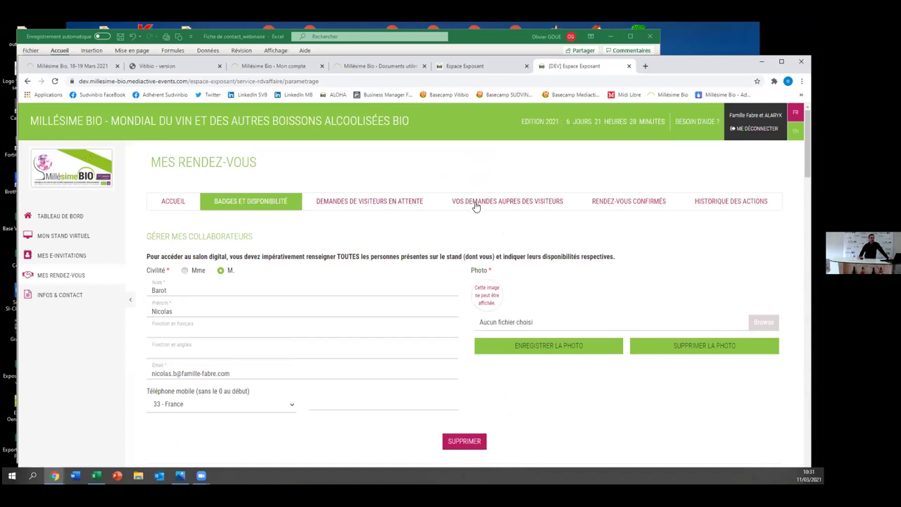
# Open the appointment requests made to visitors and examine the instructions and the pending requests for Jeudi 18 mars and Vendredi 19 mars
pyautogui.click(480, 204)
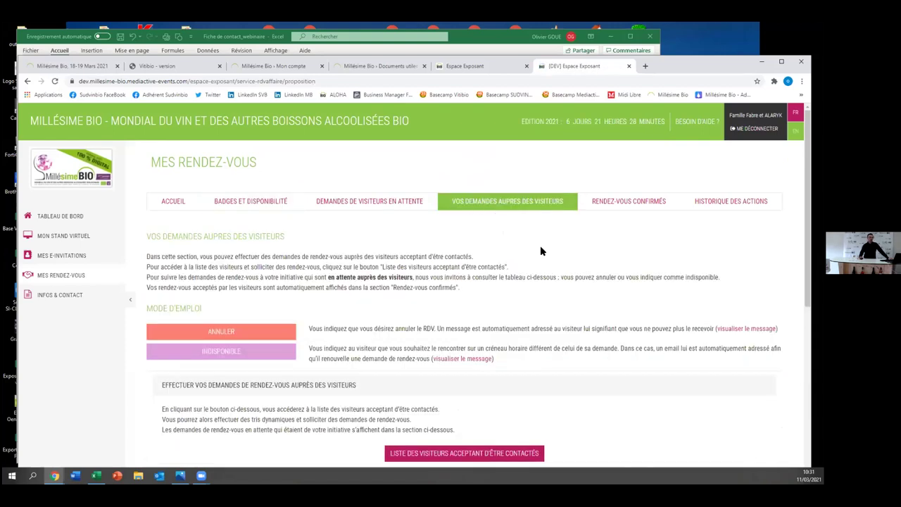
pyautogui.scroll(-3, 541, 251)
pyautogui.scroll(3, 542, 252)
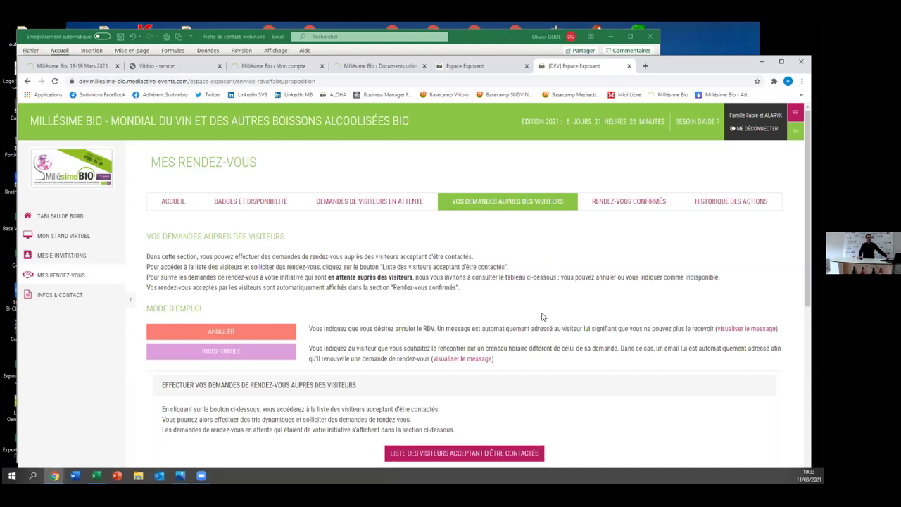
pyautogui.scroll(-2, 531, 299)
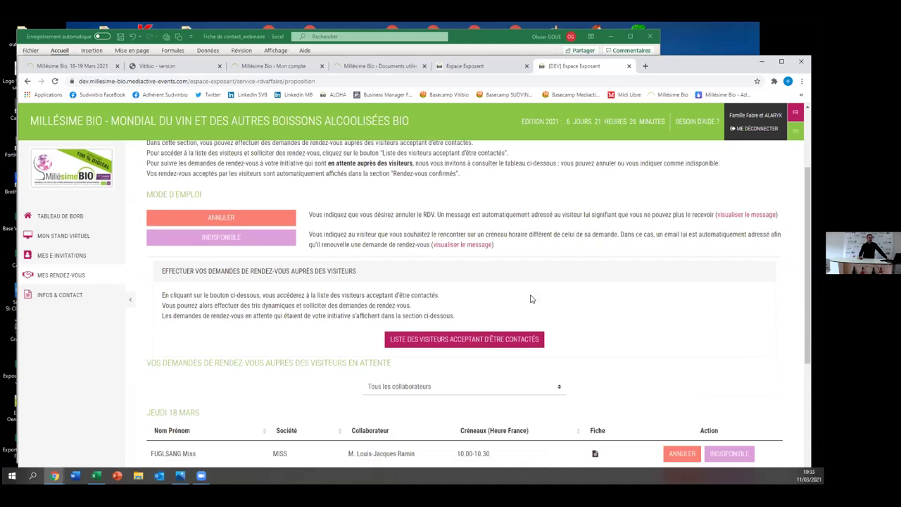
pyautogui.scroll(-2, 546, 296)
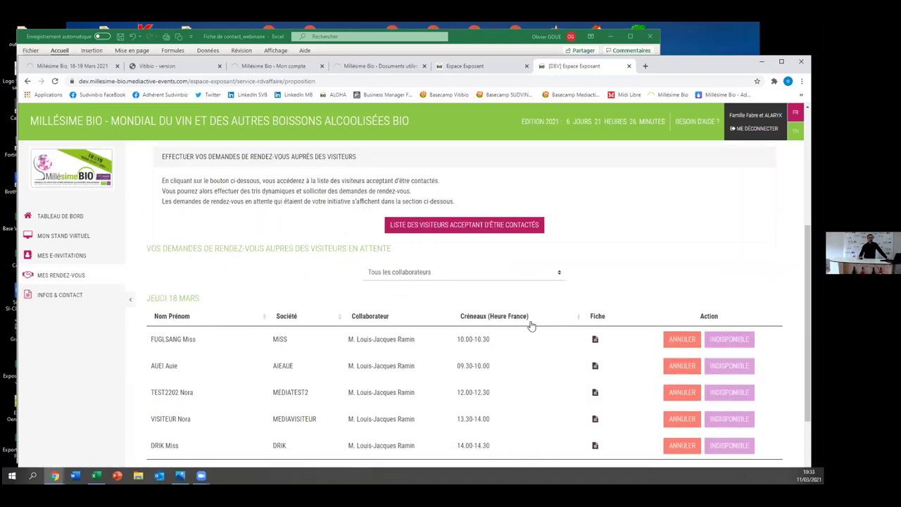
pyautogui.scroll(4, 472, 330)
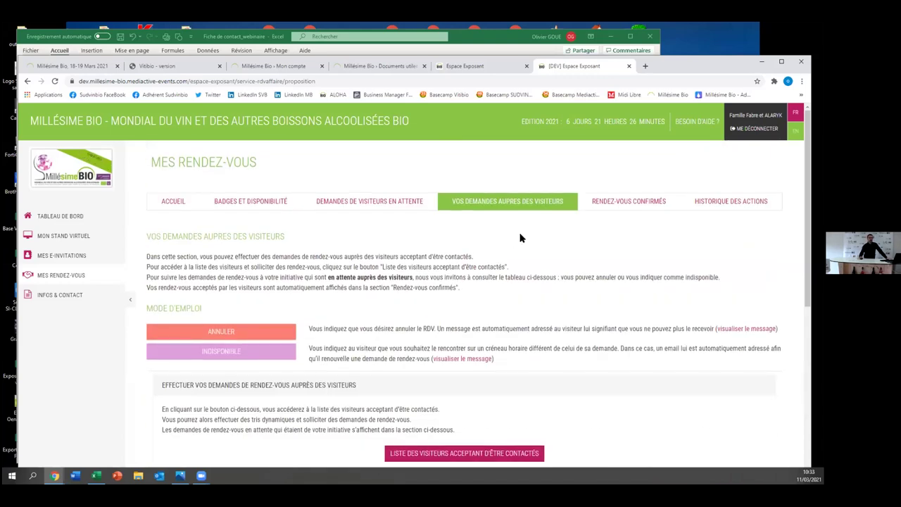
pyautogui.scroll(-5, 593, 296)
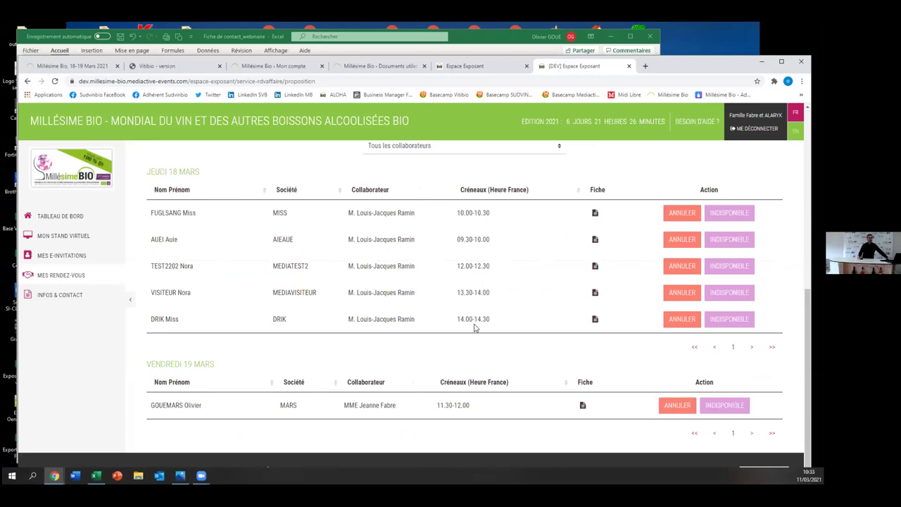
pyautogui.scroll(3, 478, 331)
pyautogui.scroll(2, 481, 333)
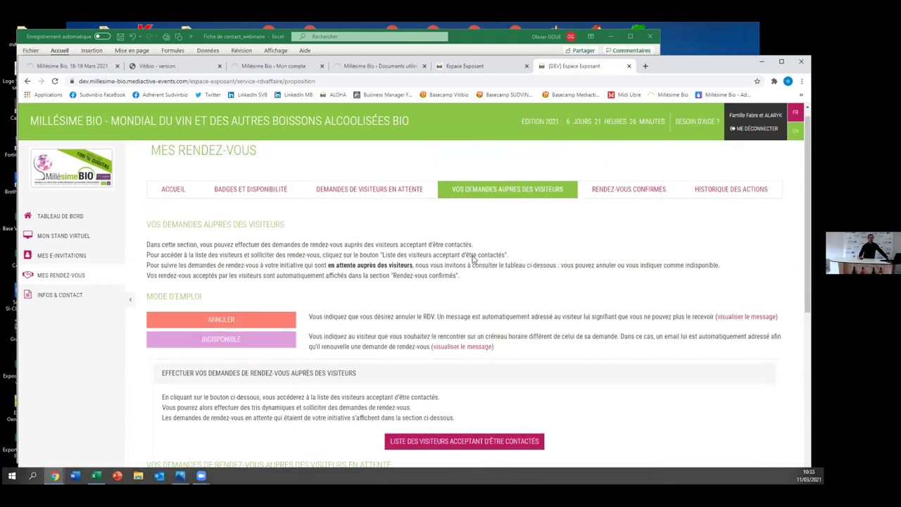
# Return to the Mes rendez-vous home, reopen the form for adding or modifying collaborators, and review the Jeudi 18 mars time slots
pyautogui.click(181, 195)
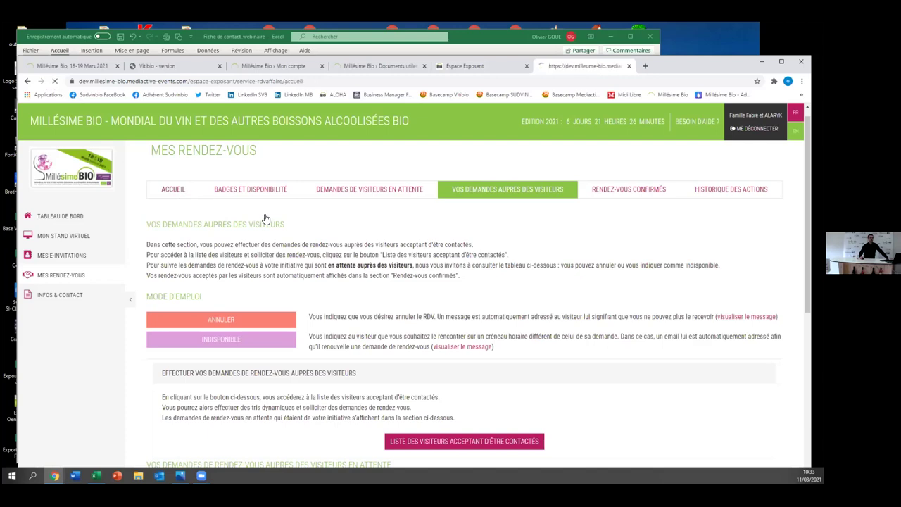
pyautogui.scroll(-1, 676, 367)
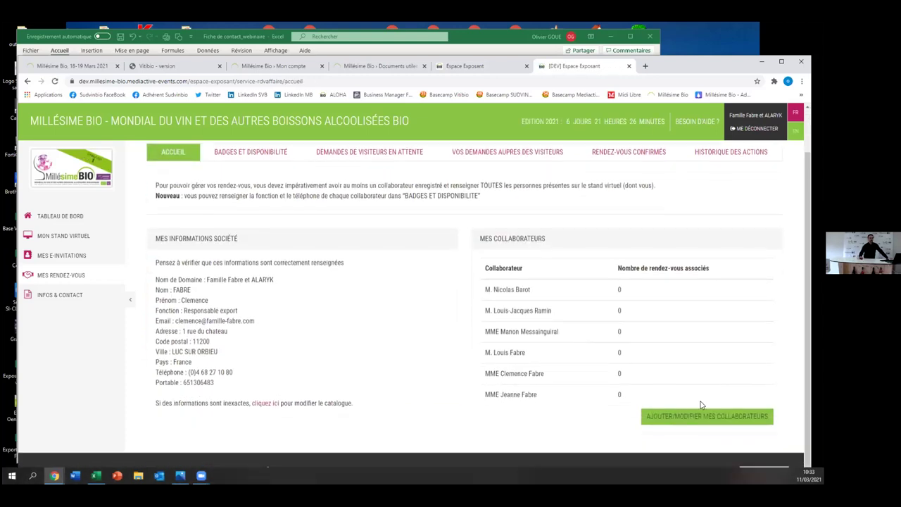
pyautogui.click(707, 416)
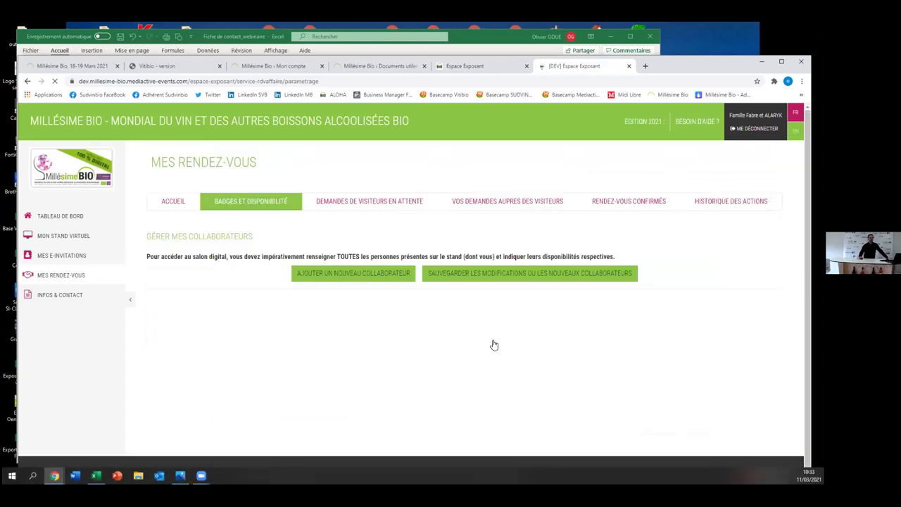
pyautogui.scroll(-5, 542, 357)
pyautogui.scroll(-6, 540, 360)
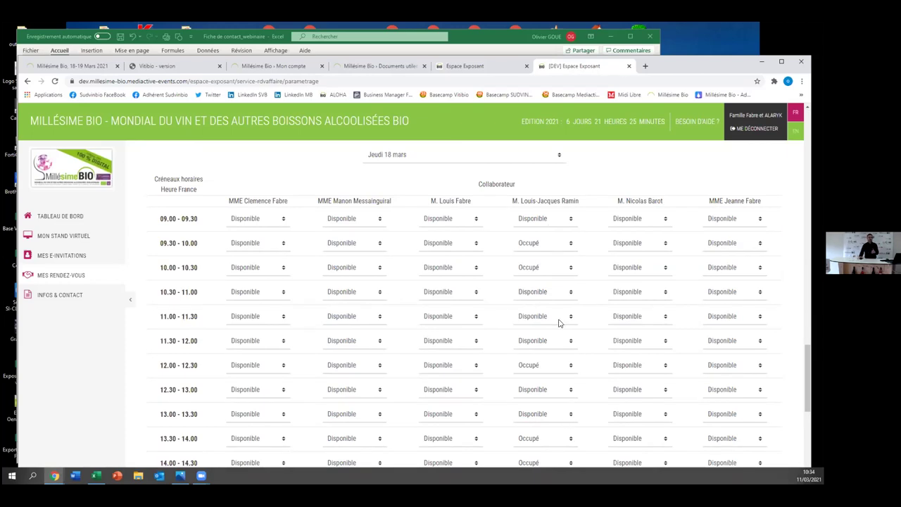
pyautogui.scroll(3, 567, 299)
pyautogui.scroll(5, 561, 277)
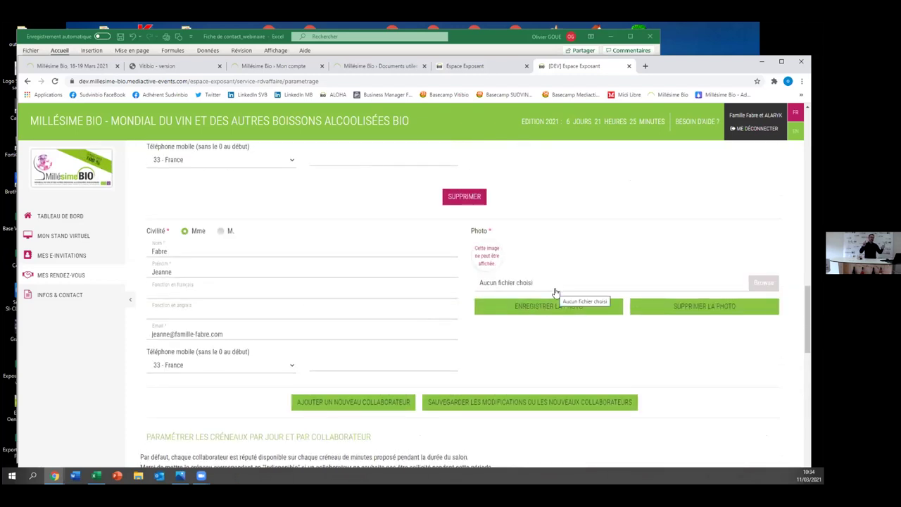
pyautogui.scroll(7, 553, 282)
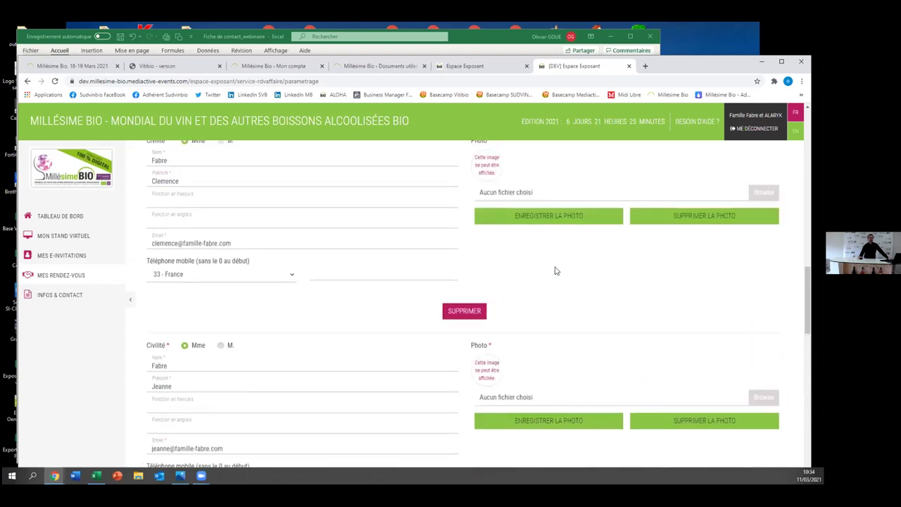
pyautogui.scroll(8, 545, 257)
# Go back to the appointment requests made to visitors and look over the pending requests and the access to the list of contactable visitors
pyautogui.click(517, 202)
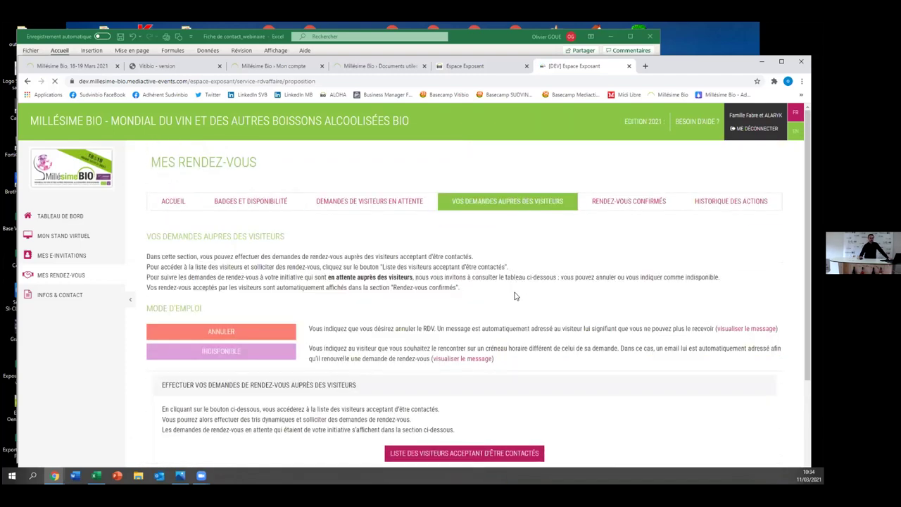
pyautogui.scroll(-5, 519, 295)
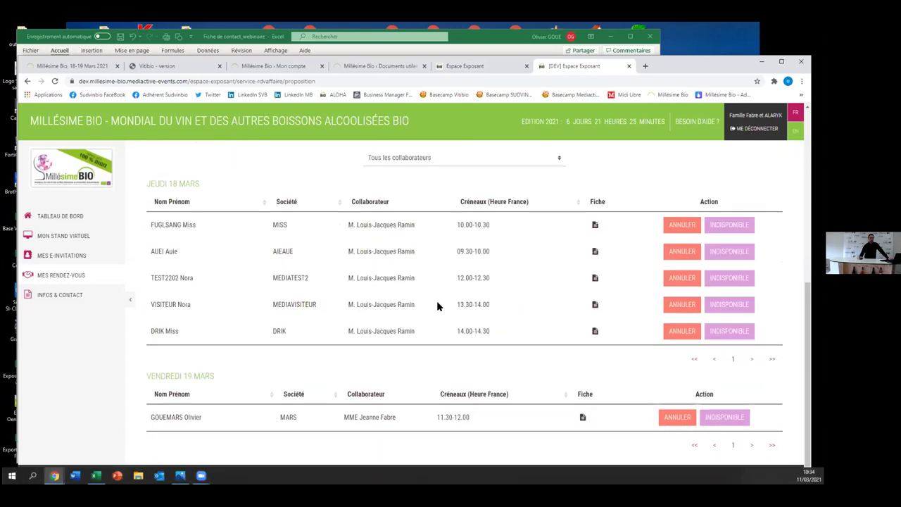
pyautogui.scroll(2, 437, 302)
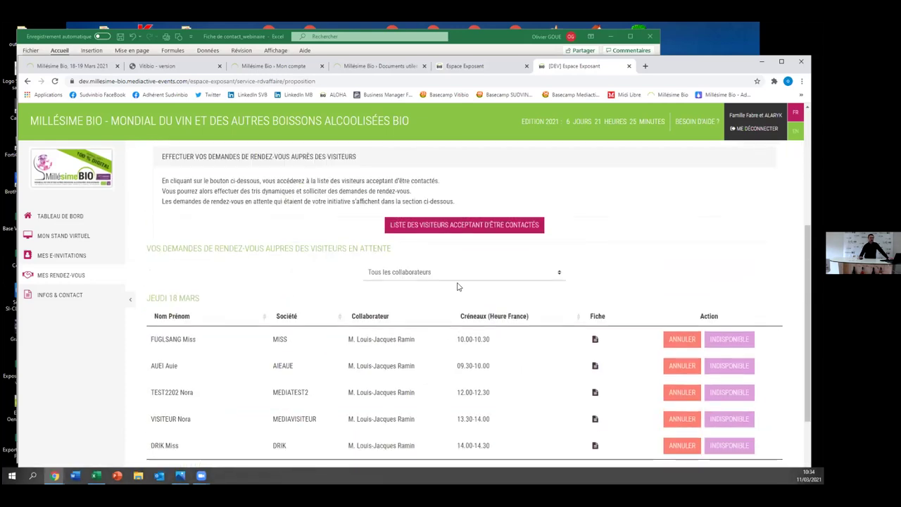
# Open the list of visitors who accept contact and look through the Fonction, Type(s) de boisson(s) and Pays recherché search criteria
pyautogui.click(459, 231)
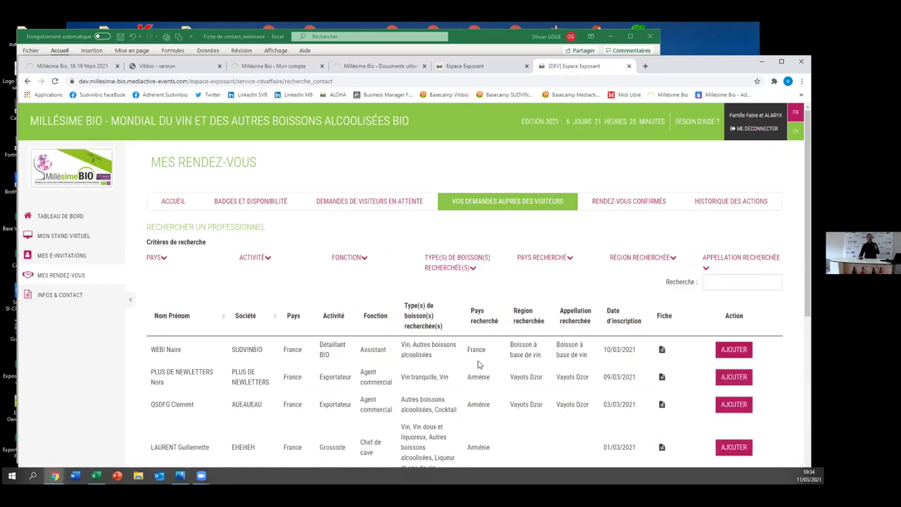
pyautogui.click(163, 260)
pyautogui.click(163, 260)
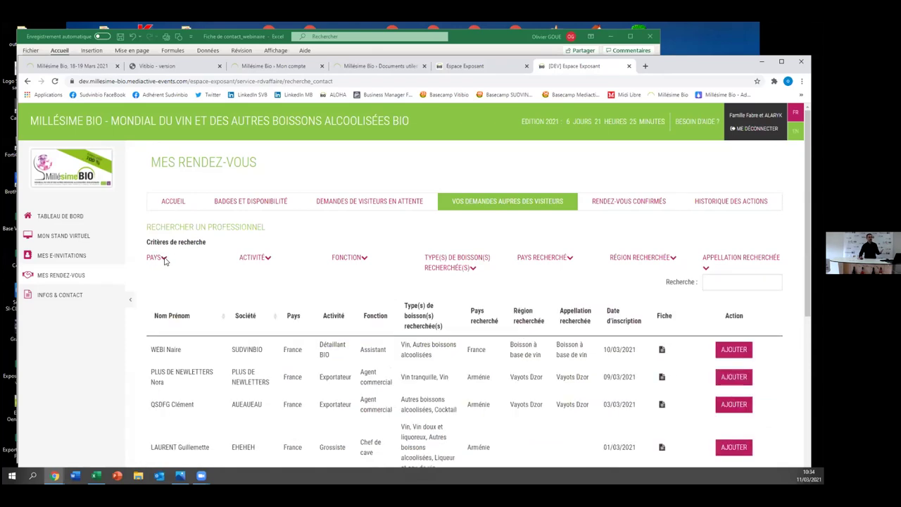
pyautogui.click(268, 261)
pyautogui.click(350, 258)
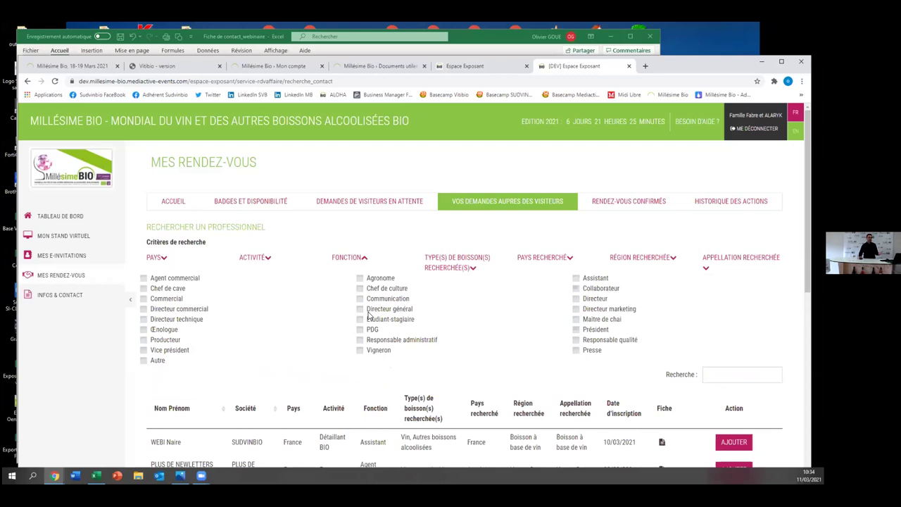
pyautogui.click(473, 268)
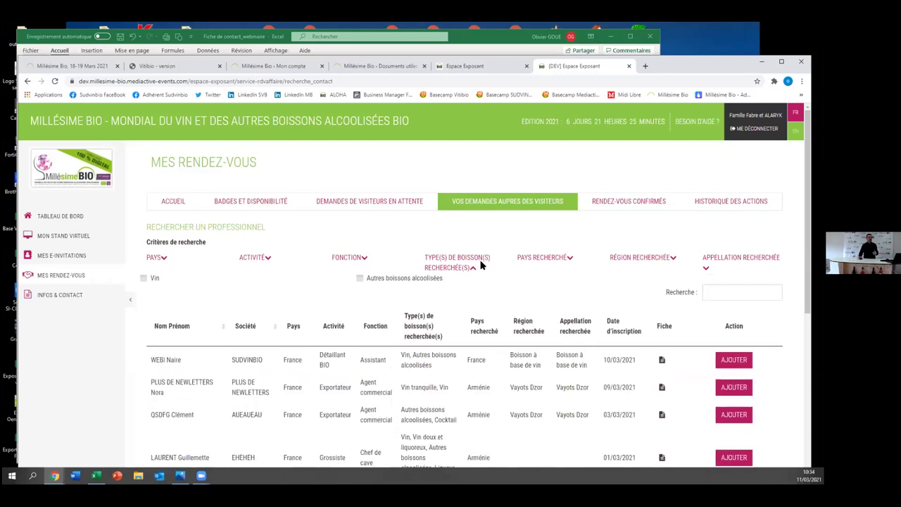
pyautogui.click(473, 268)
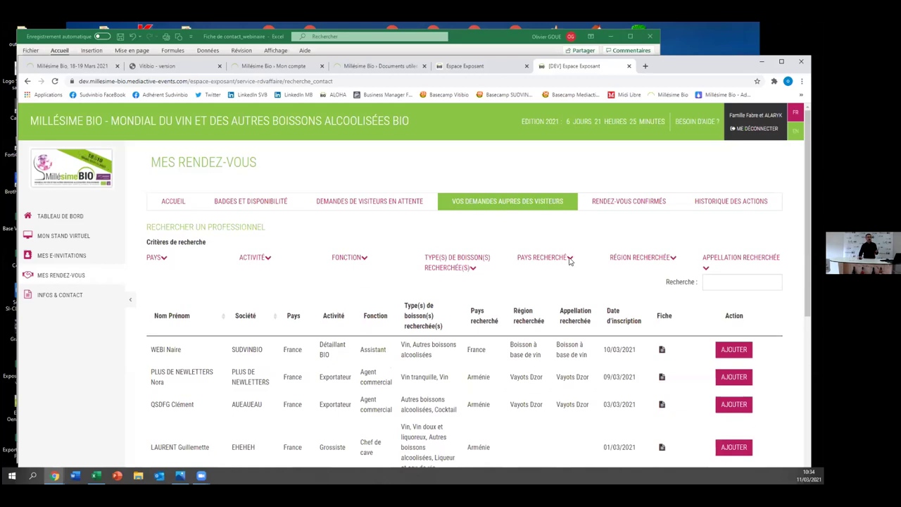
pyautogui.click(570, 259)
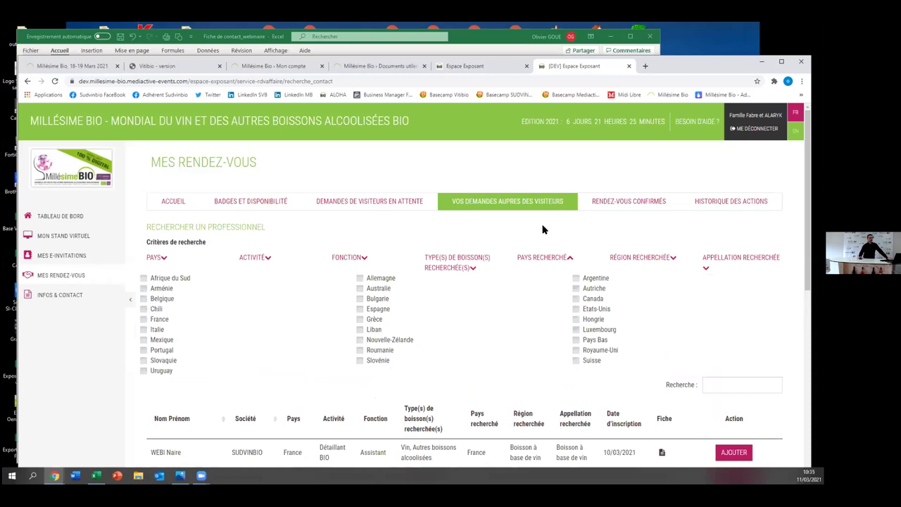
pyautogui.click(570, 259)
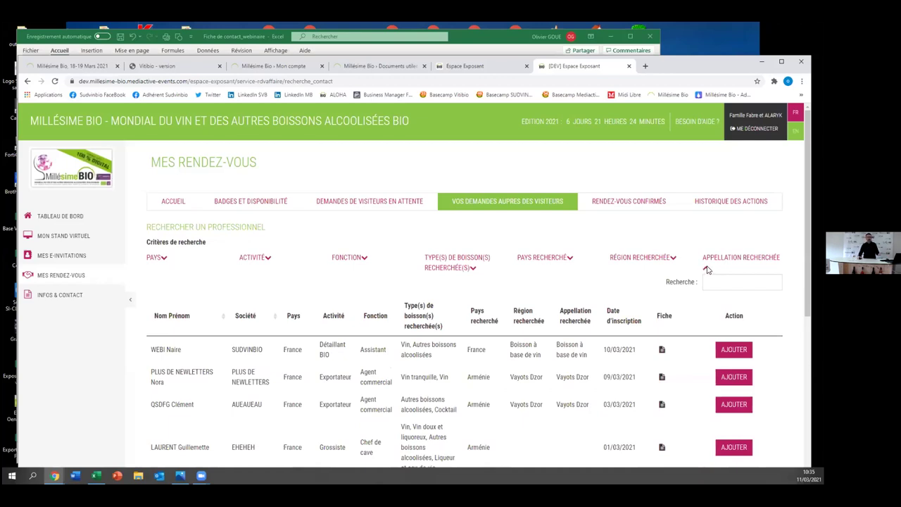
# Filter the visitors by sought country France, sought region Languedoc-Roussillon and sought appellation Corbières AOP
pyautogui.click(570, 259)
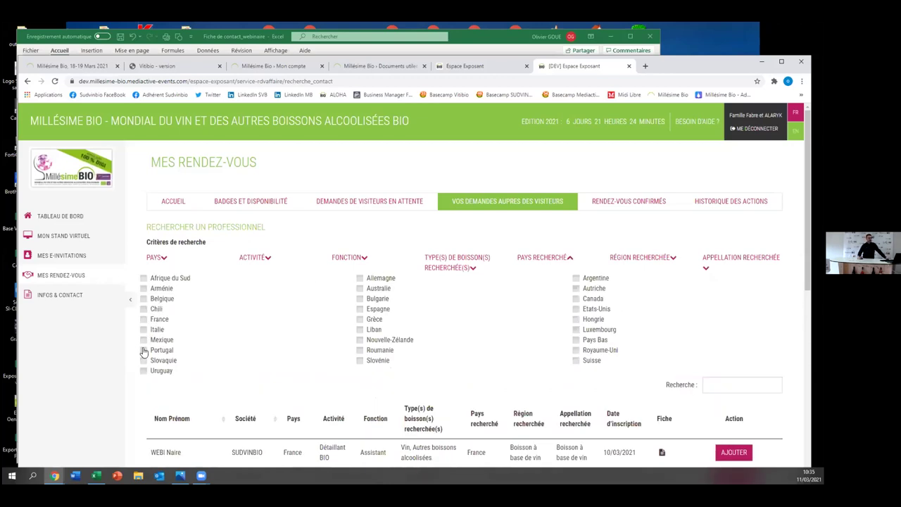
pyautogui.click(144, 319)
pyautogui.click(674, 261)
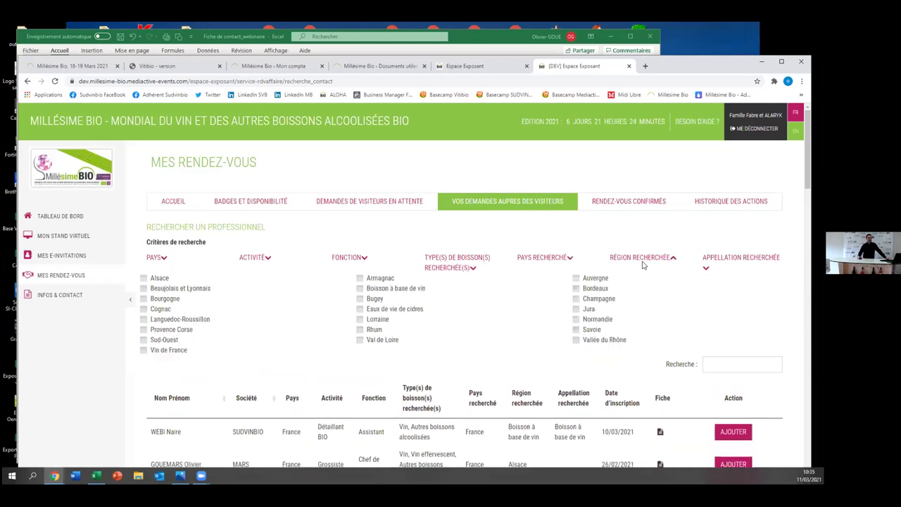
pyautogui.click(143, 319)
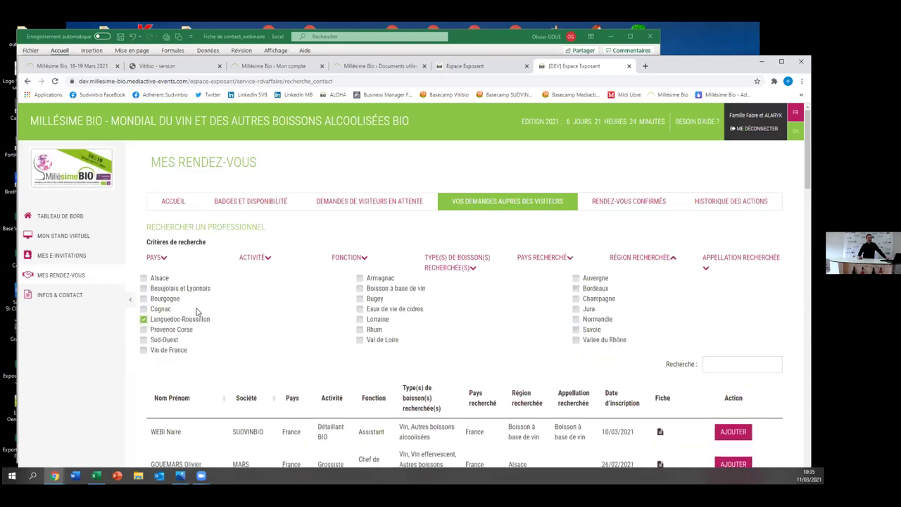
pyautogui.click(706, 268)
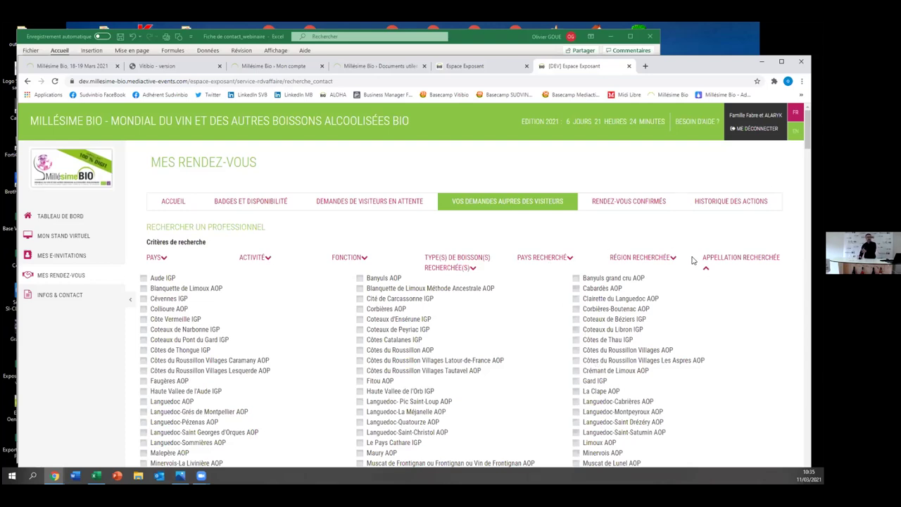
pyautogui.click(359, 309)
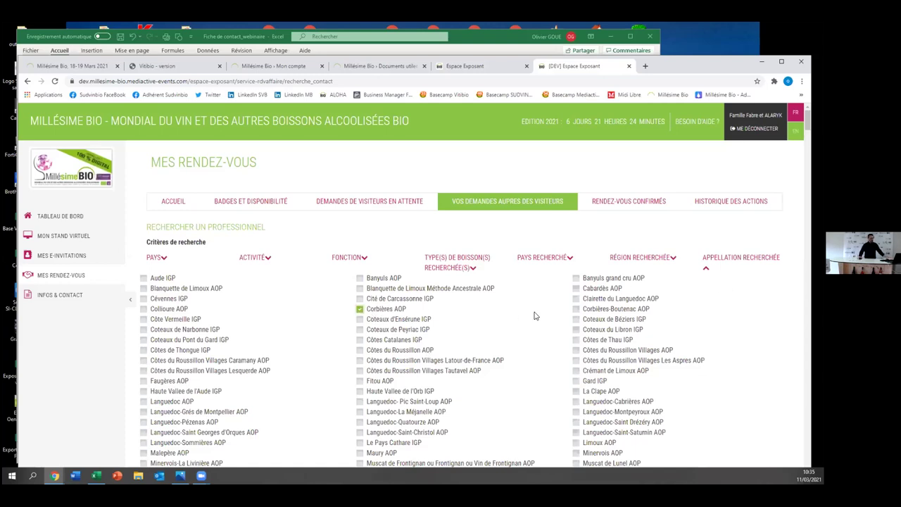
pyautogui.click(706, 268)
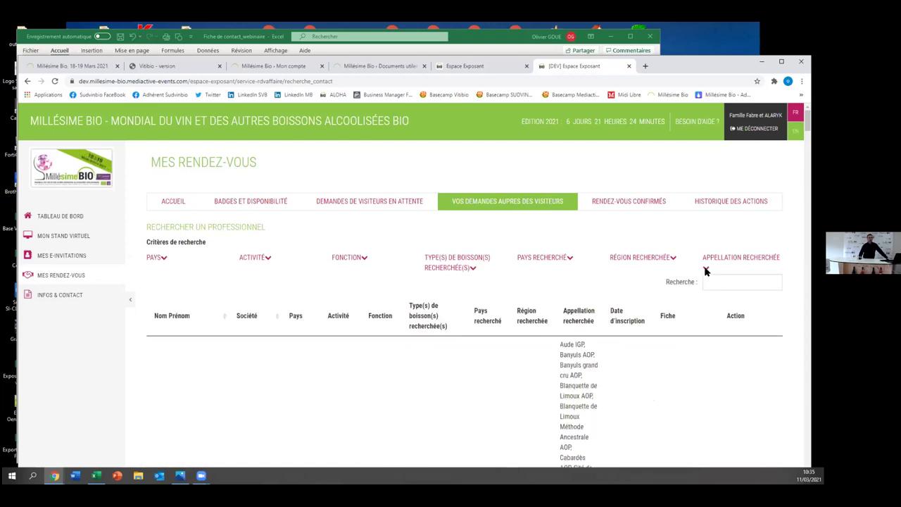
# Examine the filtered visitors' sought appellations and recheck the selection under Appellation recherchée
pyautogui.scroll(-5, 643, 328)
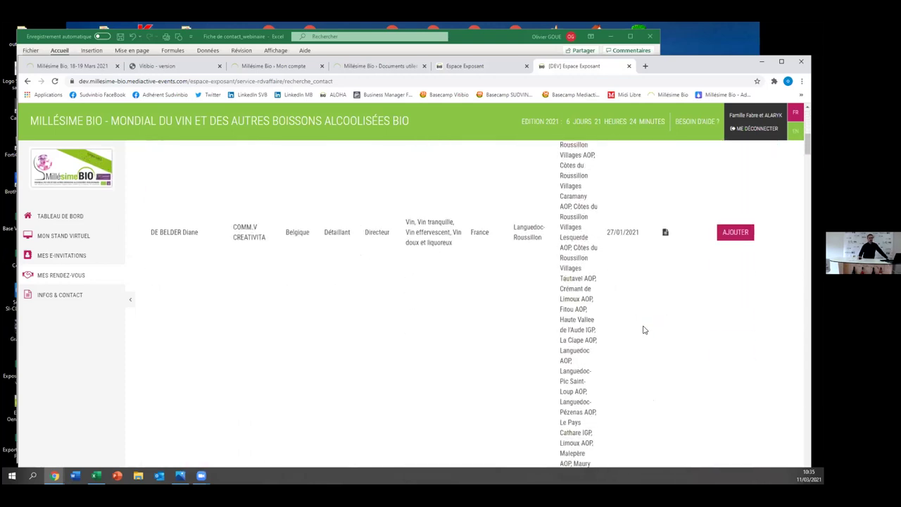
pyautogui.scroll(-6, 635, 344)
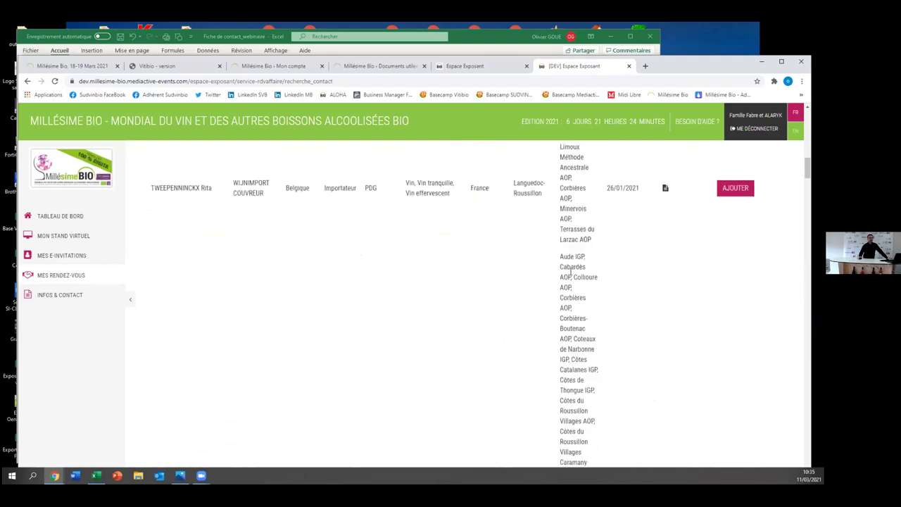
pyautogui.scroll(5, 590, 332)
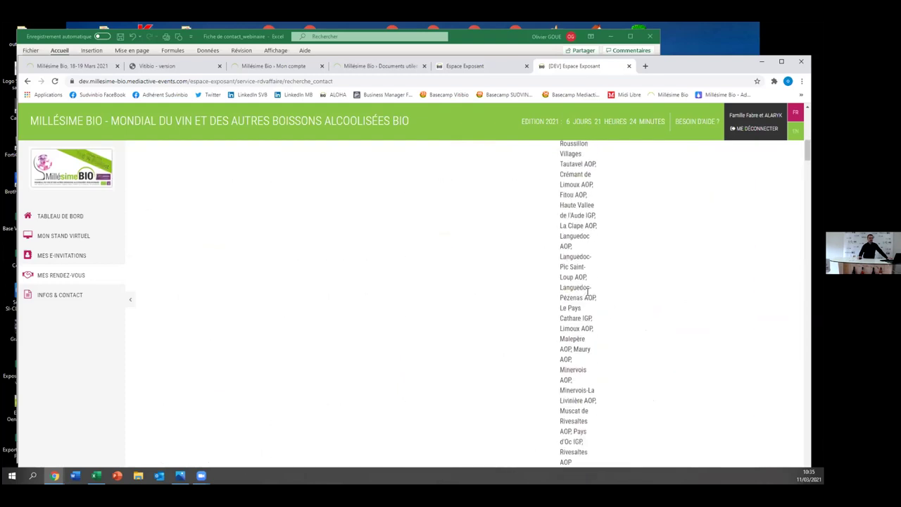
pyautogui.scroll(2, 590, 294)
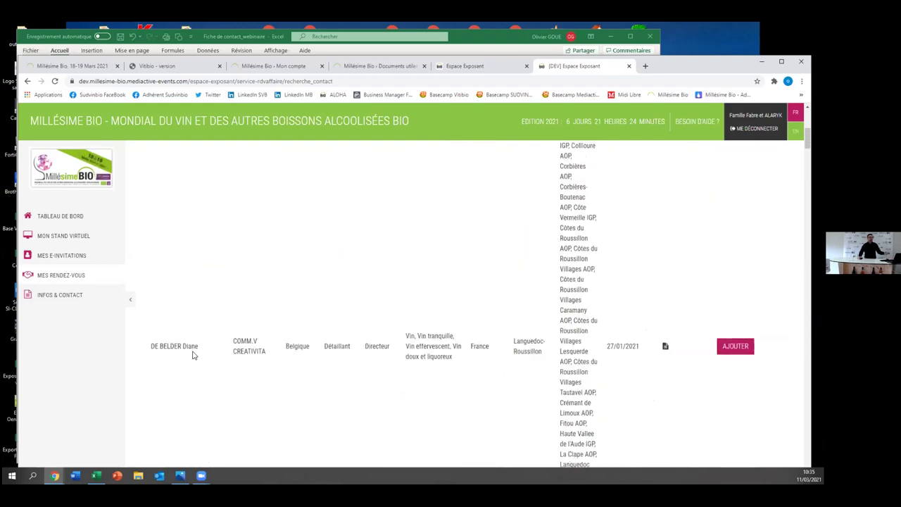
pyautogui.scroll(2, 570, 266)
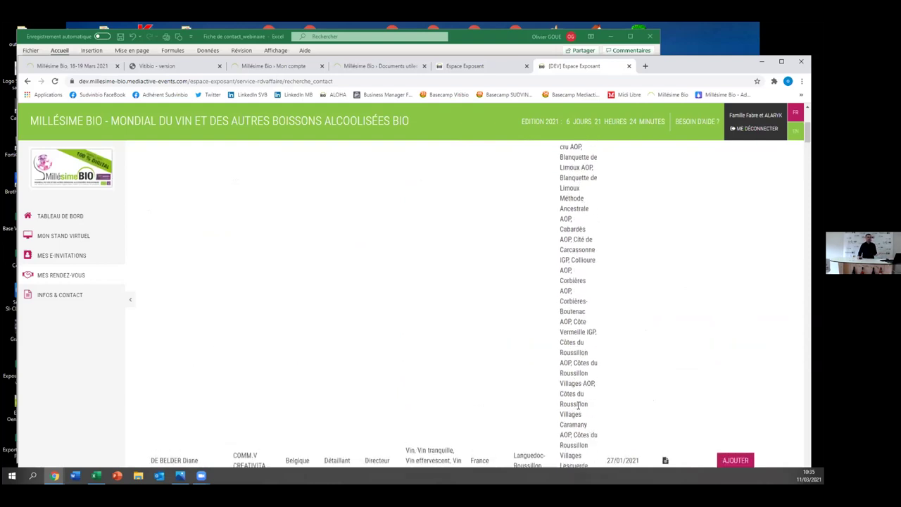
pyautogui.scroll(4, 568, 361)
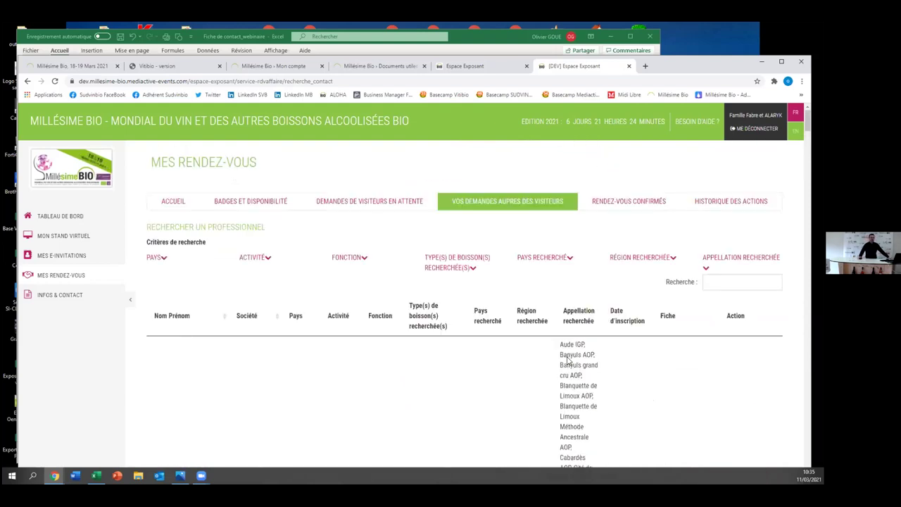
pyautogui.click(706, 270)
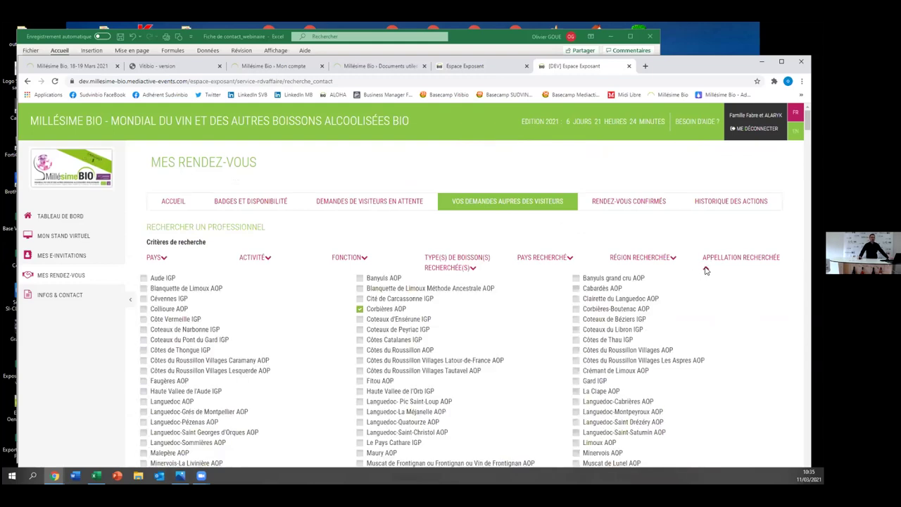
pyautogui.click(706, 270)
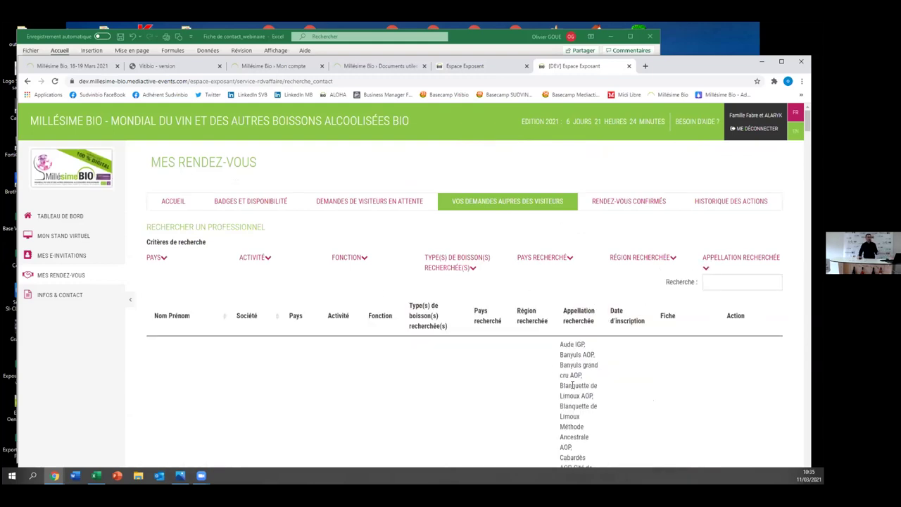
# Remove France from the sought countries and reload the page to reset all the visitor search criteria
pyautogui.click(569, 258)
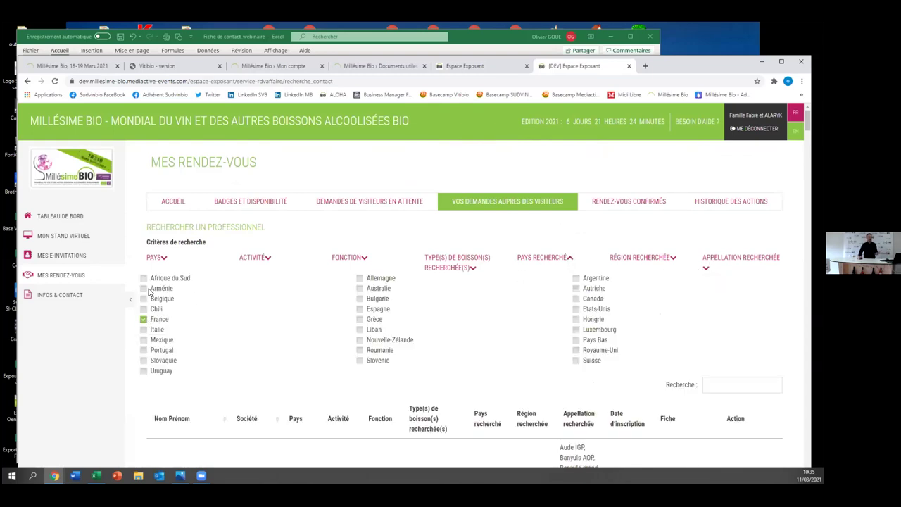
pyautogui.click(143, 319)
pyautogui.click(569, 259)
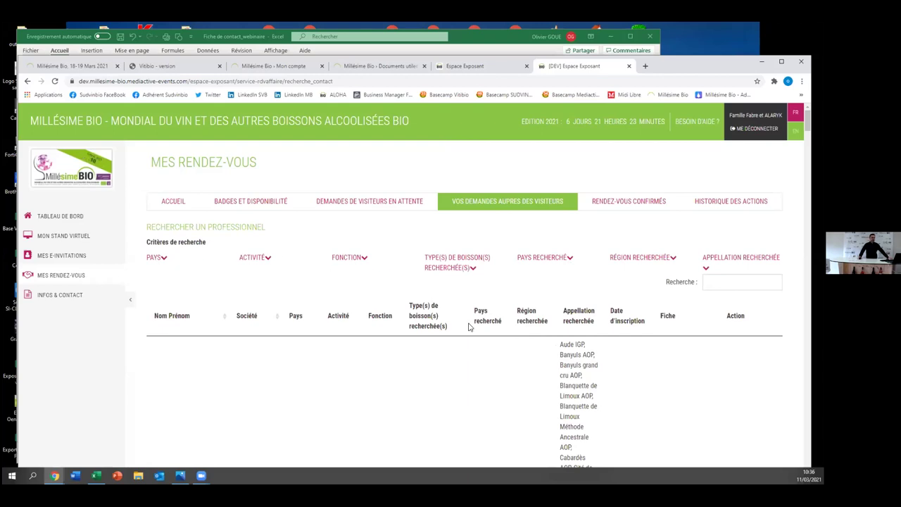
pyautogui.scroll(-5, 528, 336)
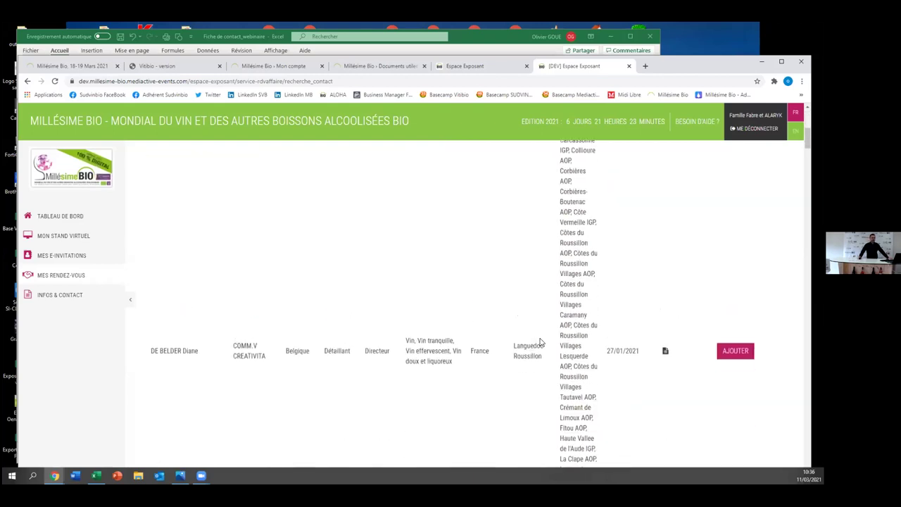
pyautogui.scroll(5, 541, 343)
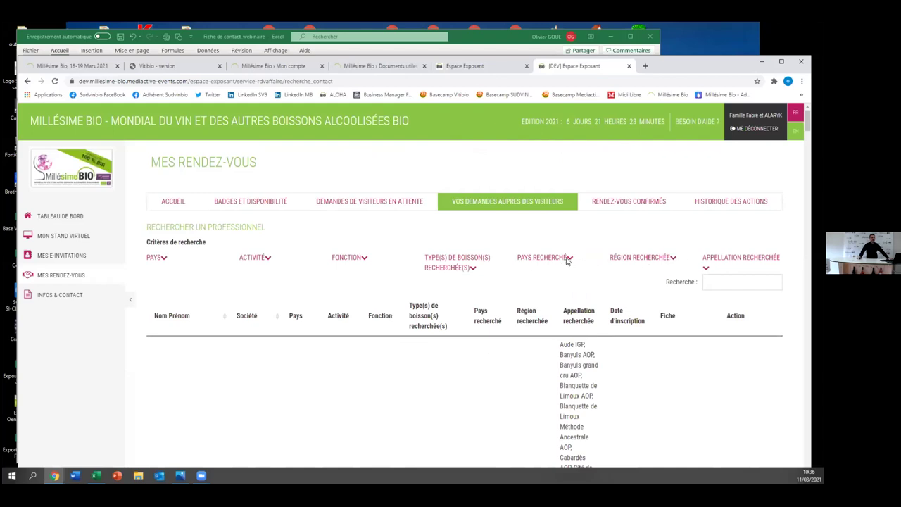
pyautogui.click(54, 81)
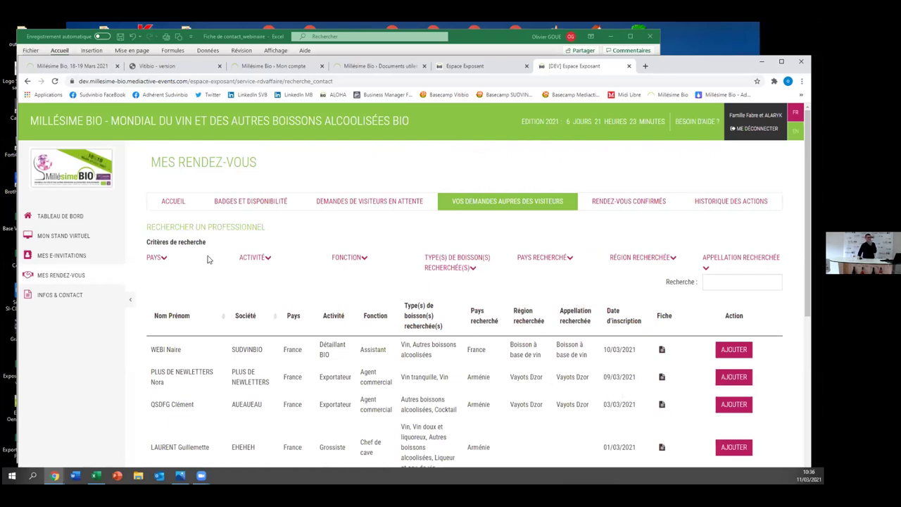
# Look over the Fonction criteria and view the contact sheets of the SUDVINBIO and AUEAUEAU visitors
pyautogui.click(364, 257)
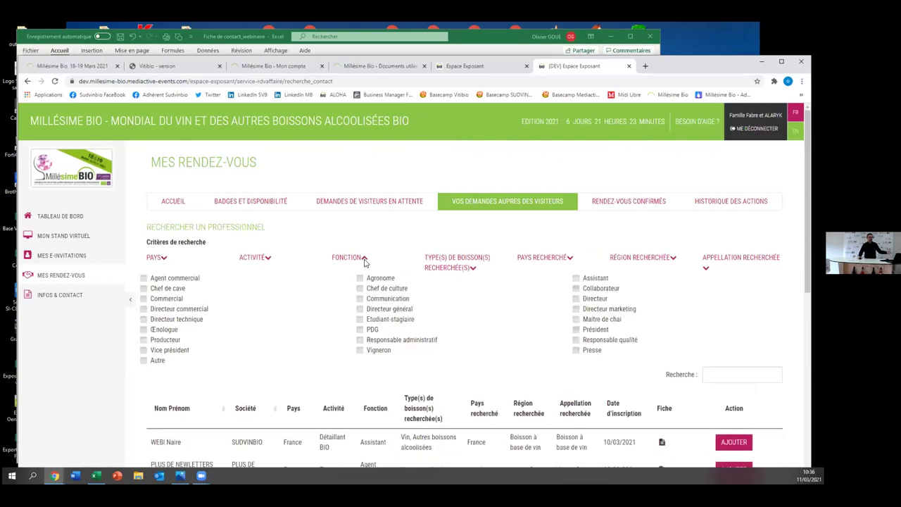
pyautogui.click(364, 258)
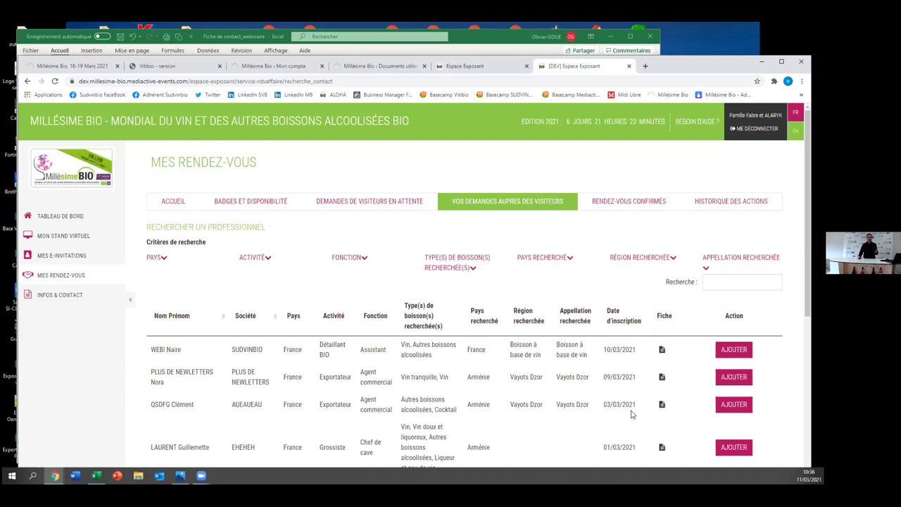
pyautogui.click(661, 352)
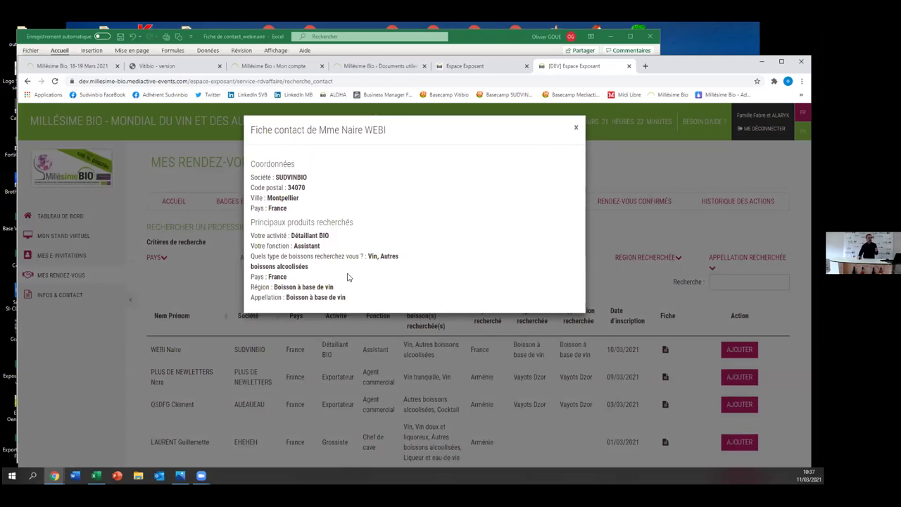
pyautogui.click(576, 129)
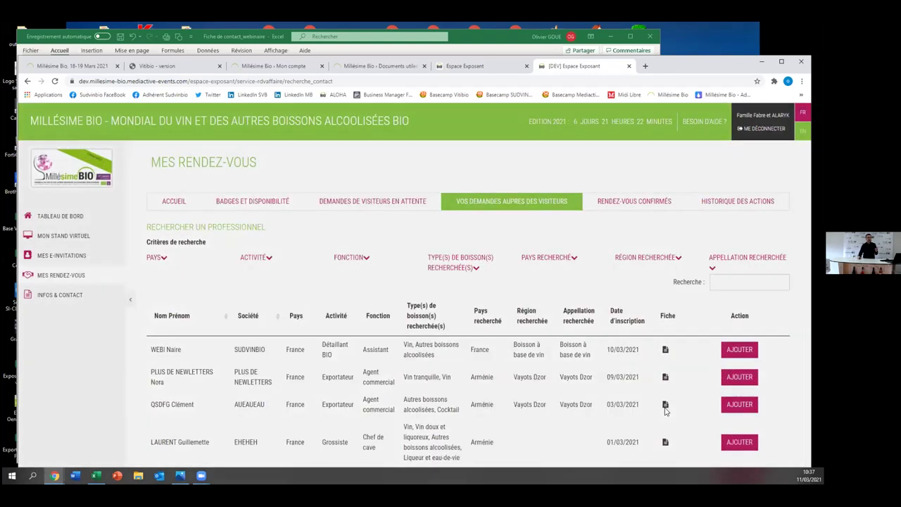
pyautogui.click(665, 405)
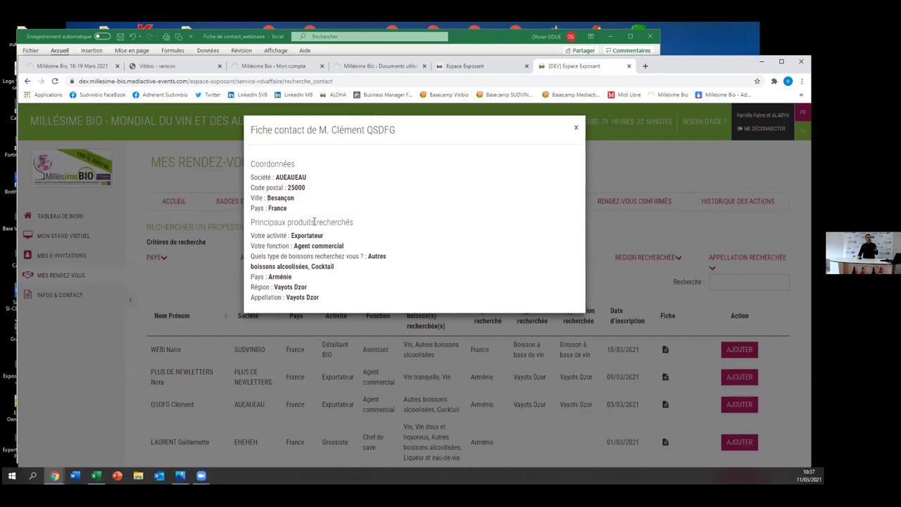
pyautogui.click(575, 130)
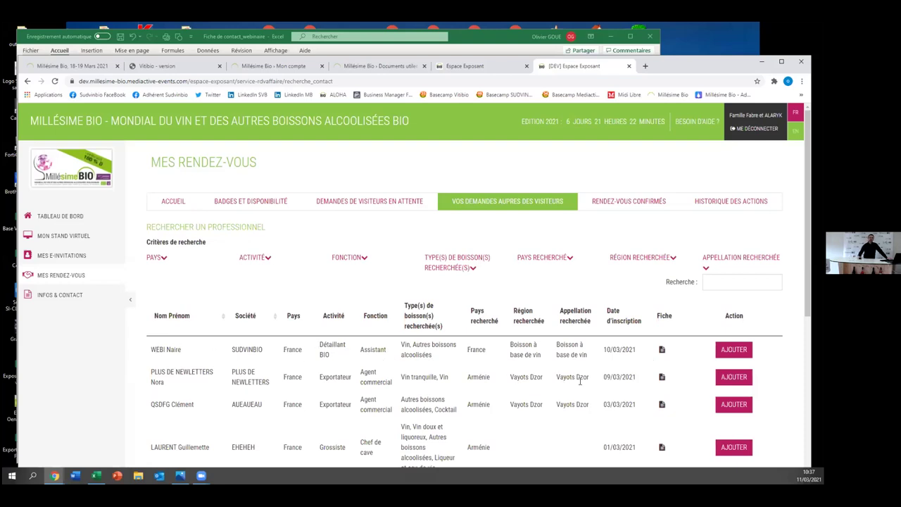
# Start an appointment request for the visitor from EHEHEH and enter "Bonjour" as the purpose of the request
pyautogui.scroll(-3, 688, 383)
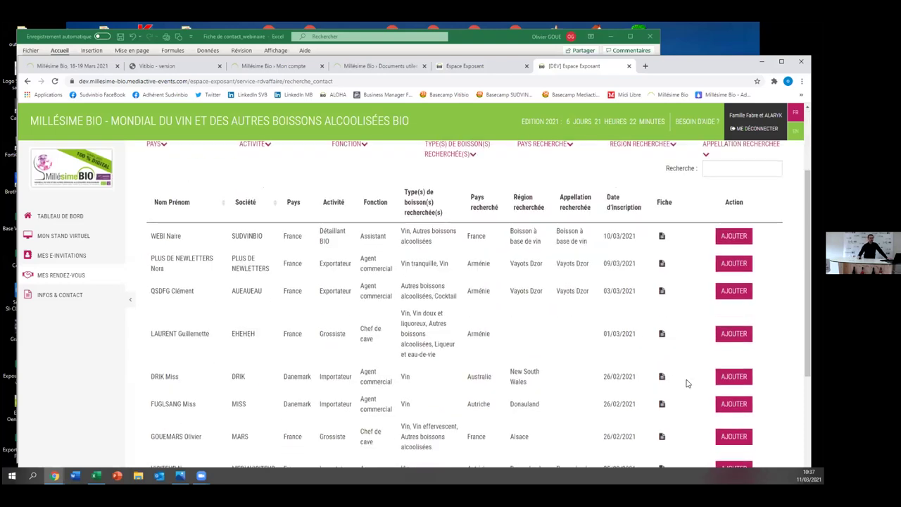
pyautogui.click(729, 337)
pyautogui.click(388, 185)
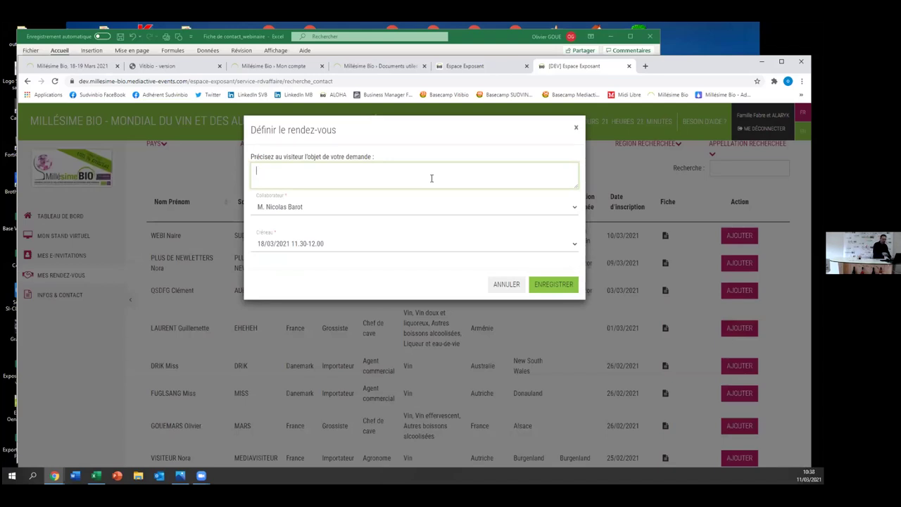
pyautogui.write('N')
pyautogui.press('BackSpace')
pyautogui.write('Bonjour')
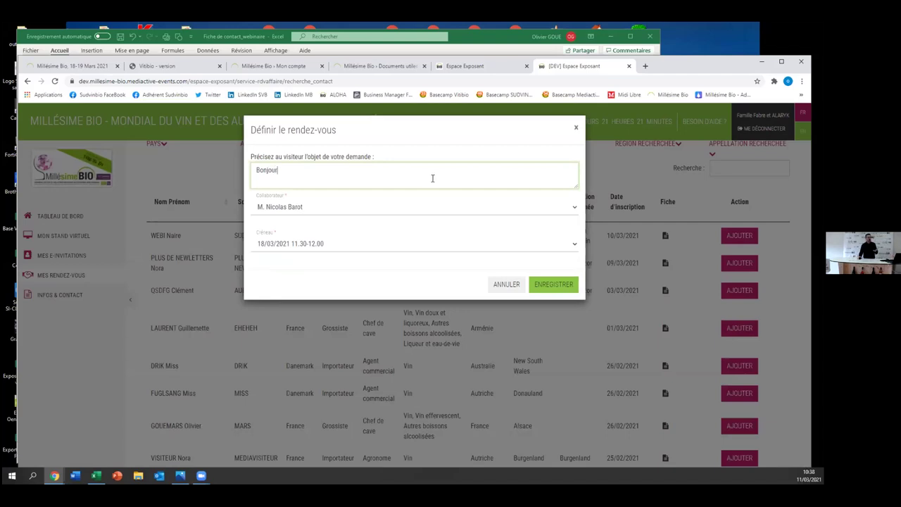
# Assign the second listed collaborator and the 18/03/2021 15.30-16.00 slot to the appointment, and save the request
pyautogui.click(316, 209)
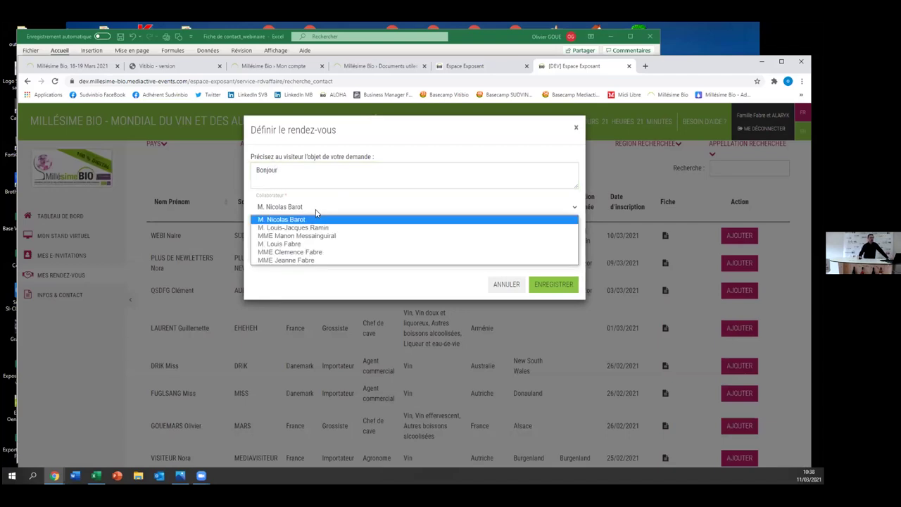
pyautogui.click(315, 228)
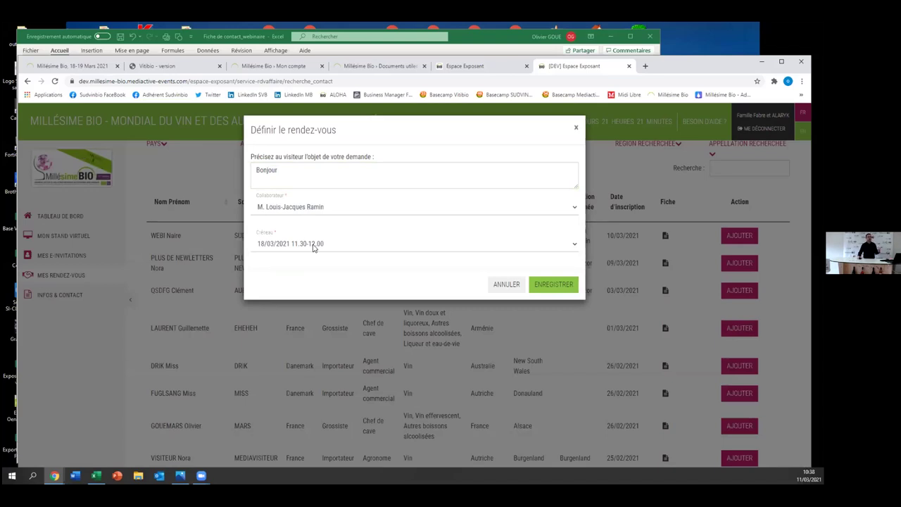
pyautogui.click(314, 247)
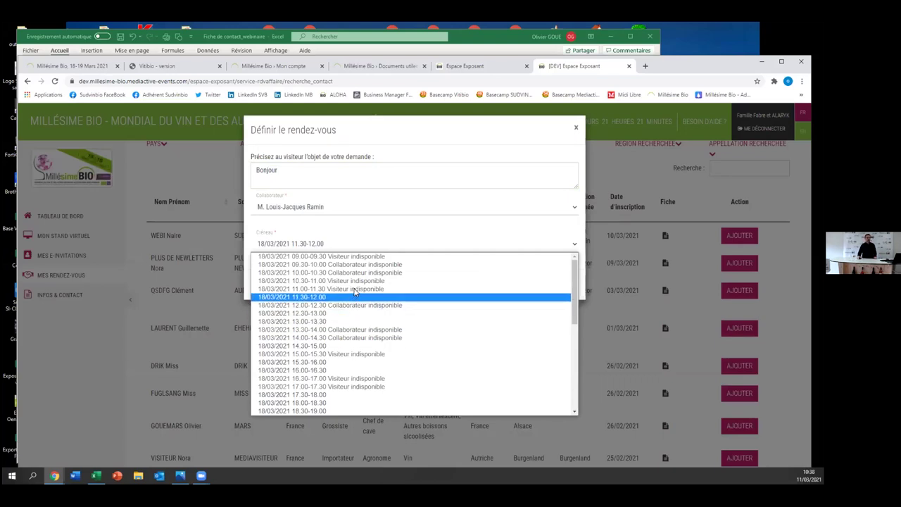
pyautogui.click(343, 362)
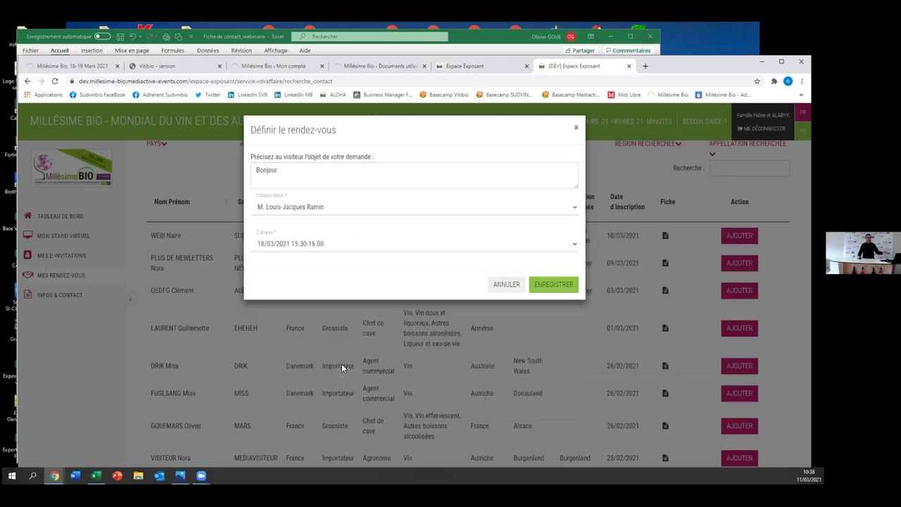
pyautogui.click(562, 284)
pyautogui.click(392, 340)
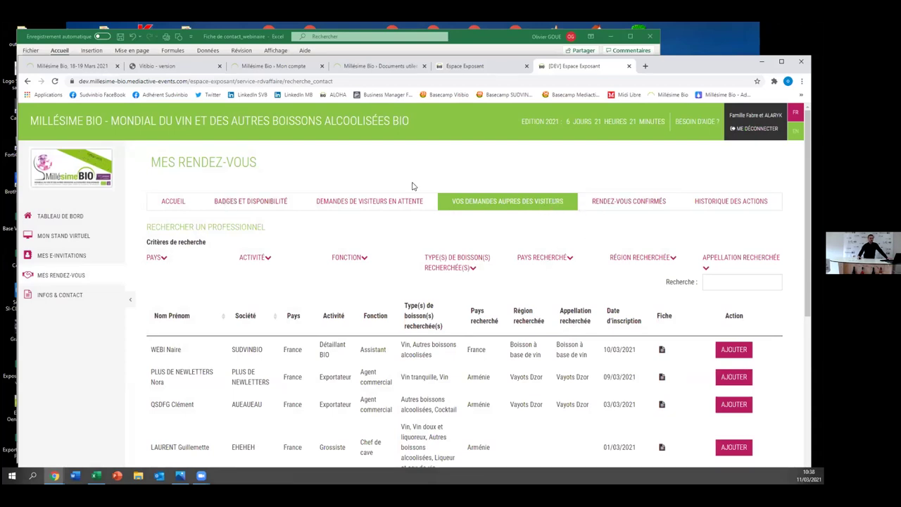
# View the confirmed appointments for 18 and 19 March along with their cancellation and unavailability instructions
pyautogui.click(623, 204)
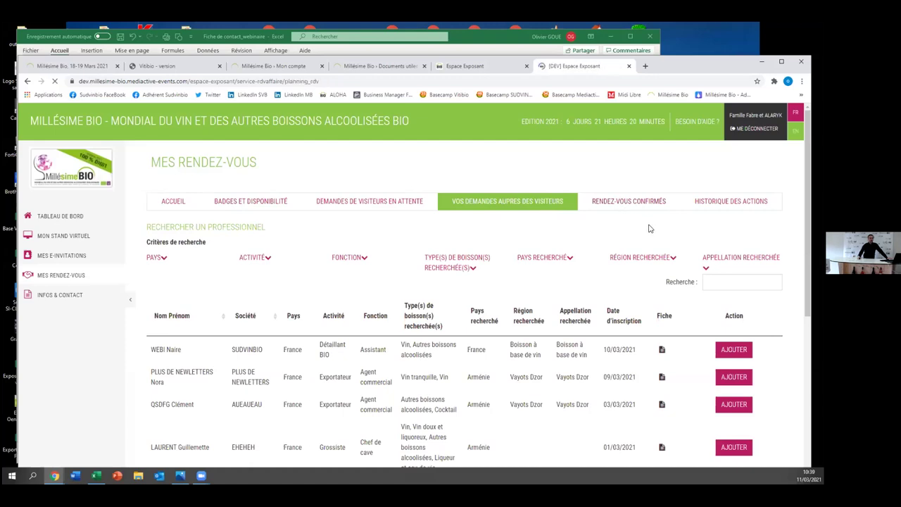
pyautogui.scroll(-2, 597, 299)
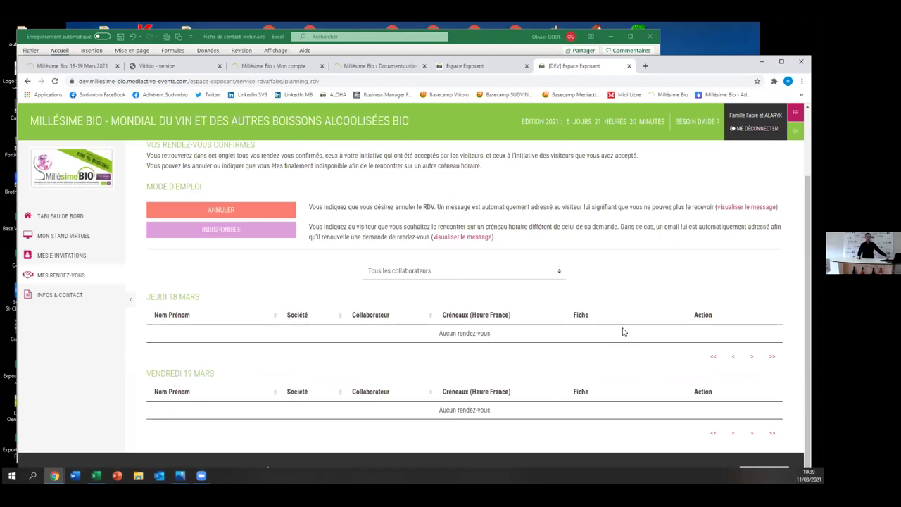
pyautogui.scroll(2, 611, 312)
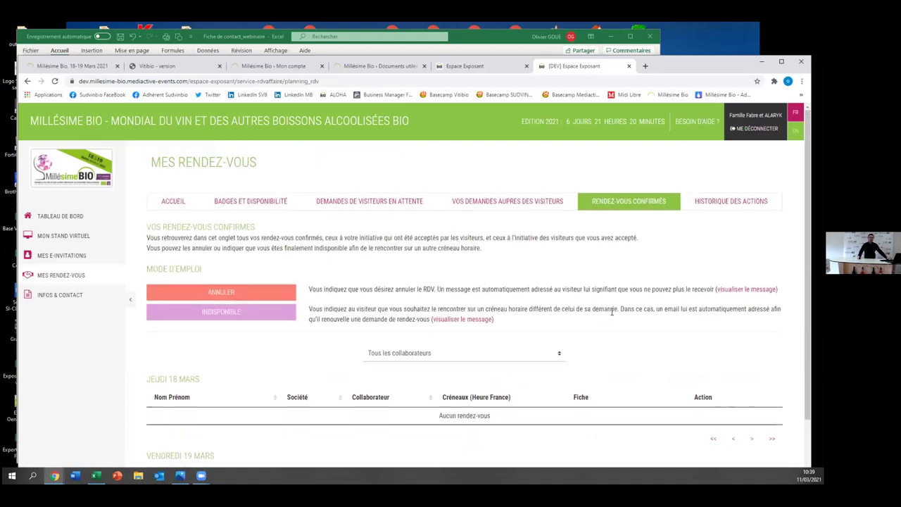
# Review the history of appointment actions for Thursday 18 and Friday 19 March
pyautogui.click(717, 204)
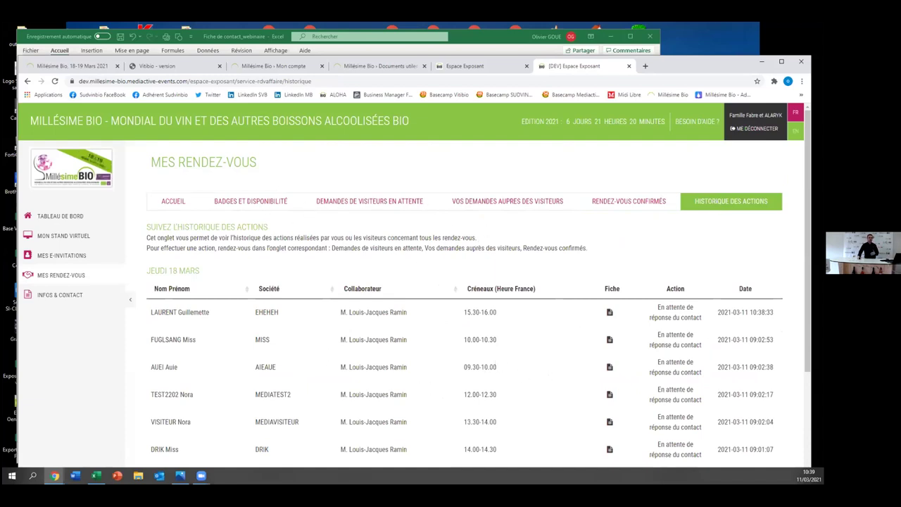
pyautogui.scroll(-2, 529, 361)
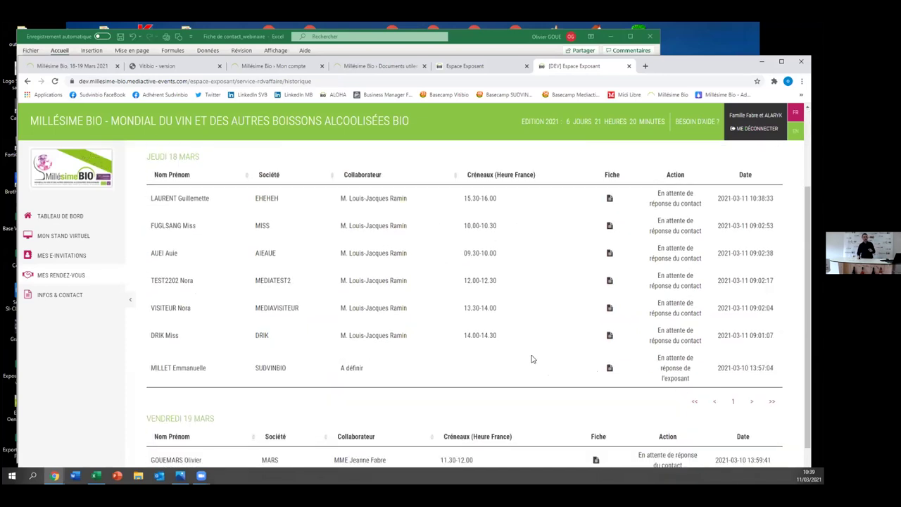
pyautogui.scroll(-1, 684, 310)
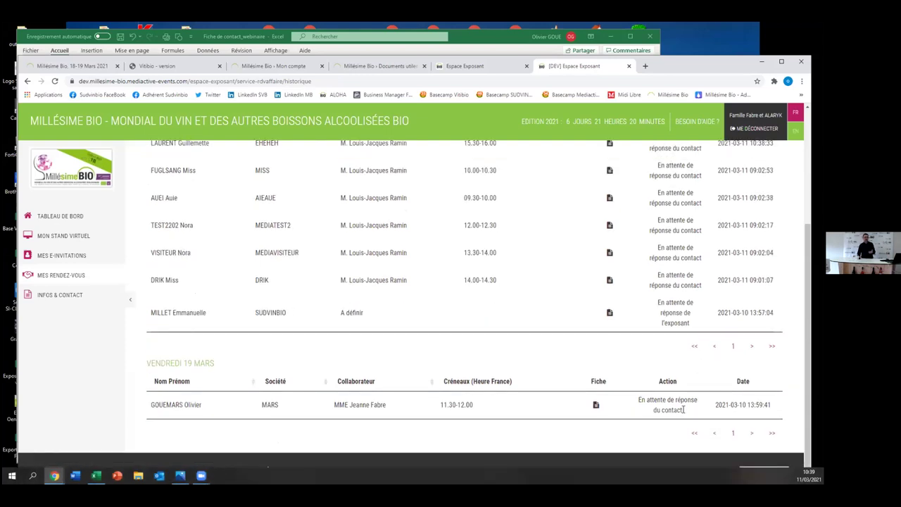
pyautogui.scroll(2, 676, 394)
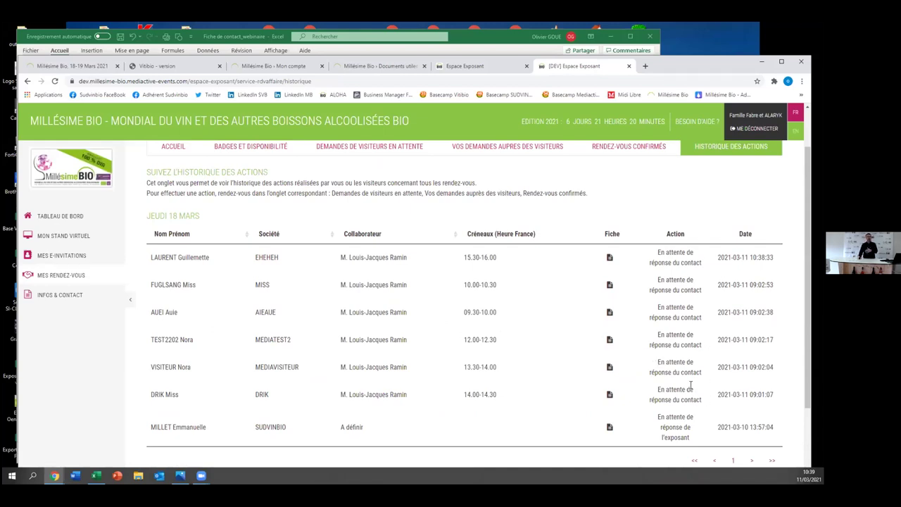
pyautogui.scroll(1, 691, 384)
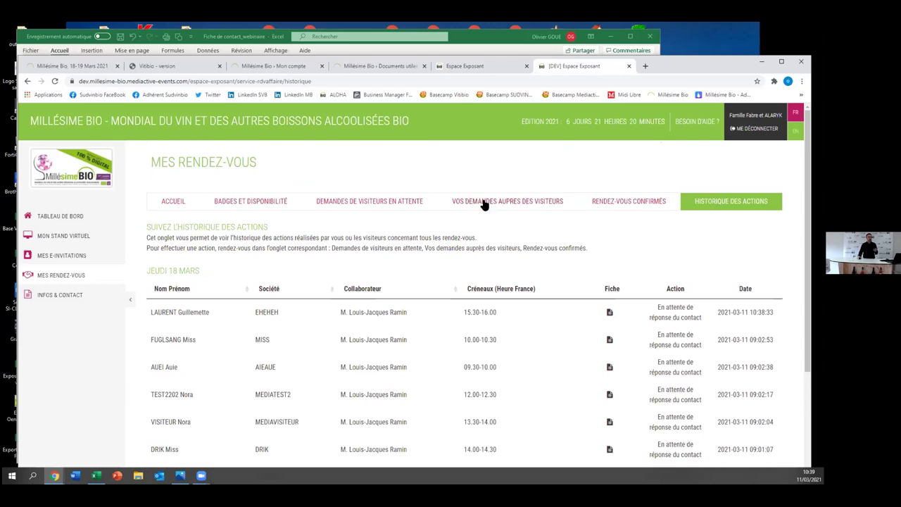